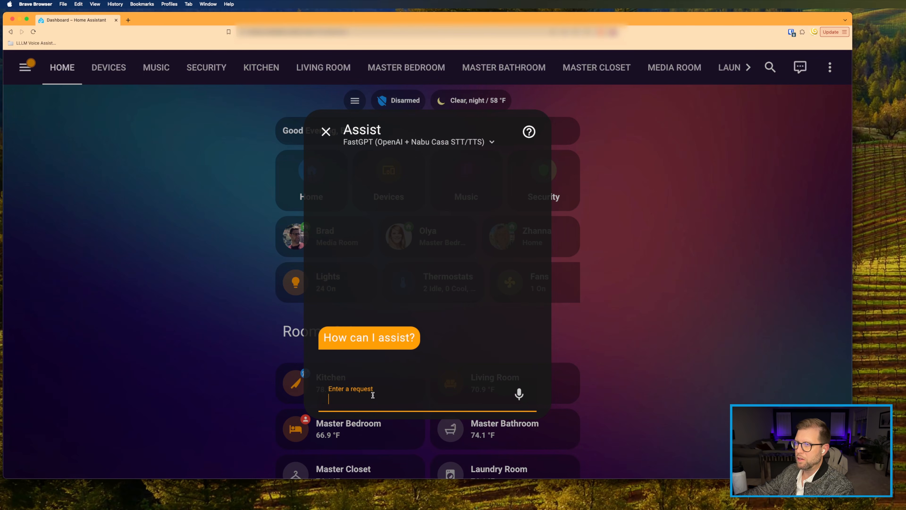
Step: Ask the FastGPT assistant 'What time is it?' and 'What is the current weather?'
{"action": "left_click", "coordinate": [357, 144]}
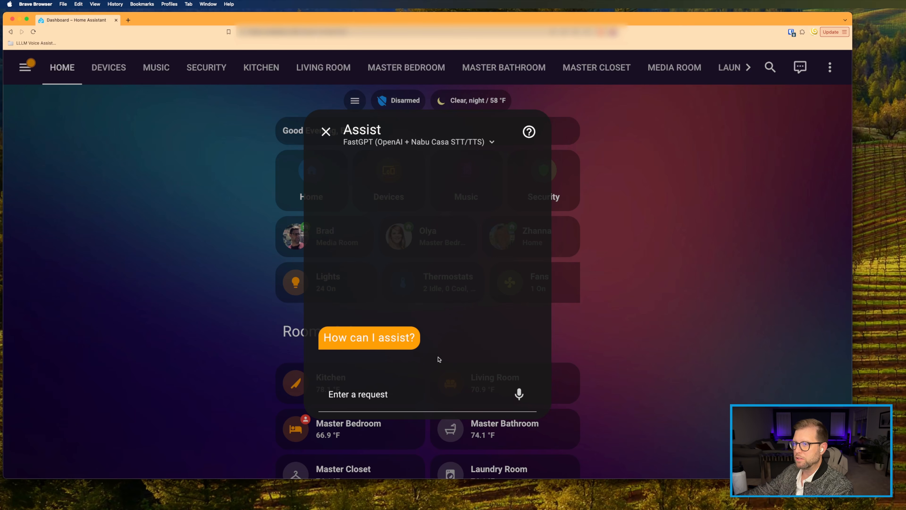
{"action": "left_click", "coordinate": [398, 397]}
{"action": "type", "text": "What time is it?"}
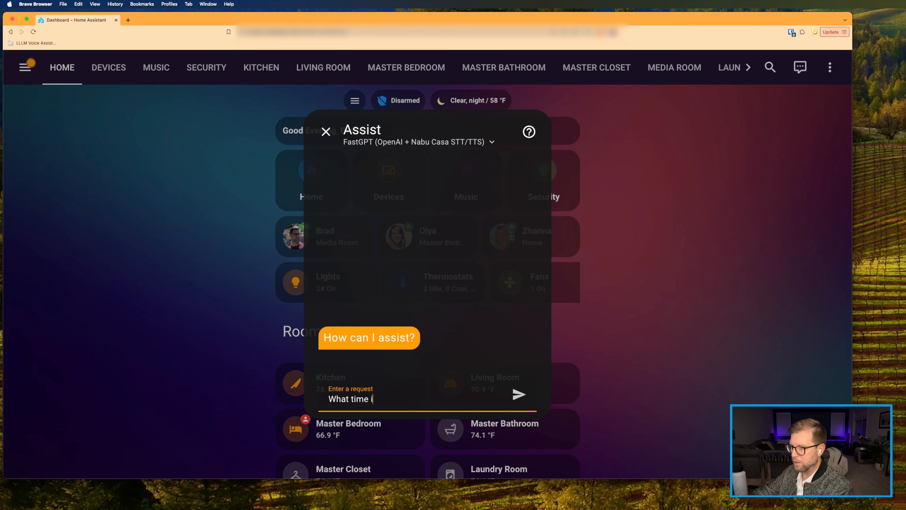
{"action": "key", "text": "Return"}
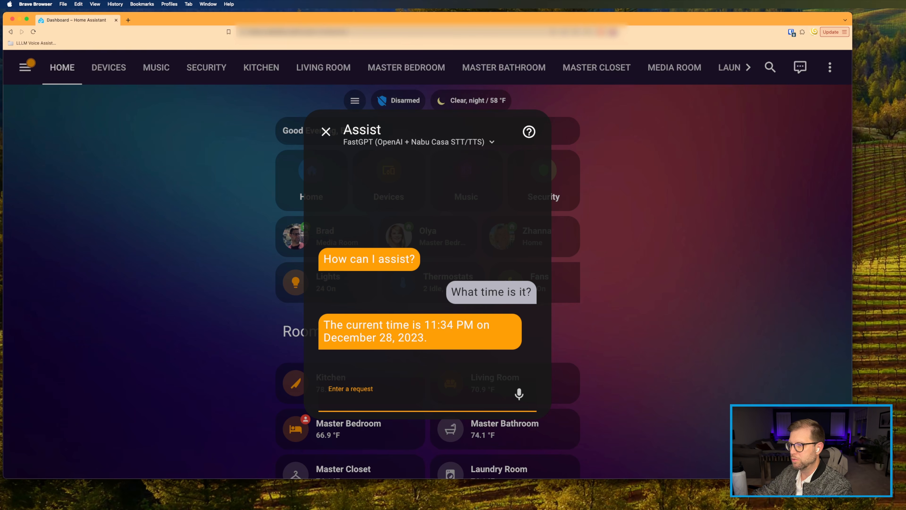
{"action": "type", "text": "What is "}
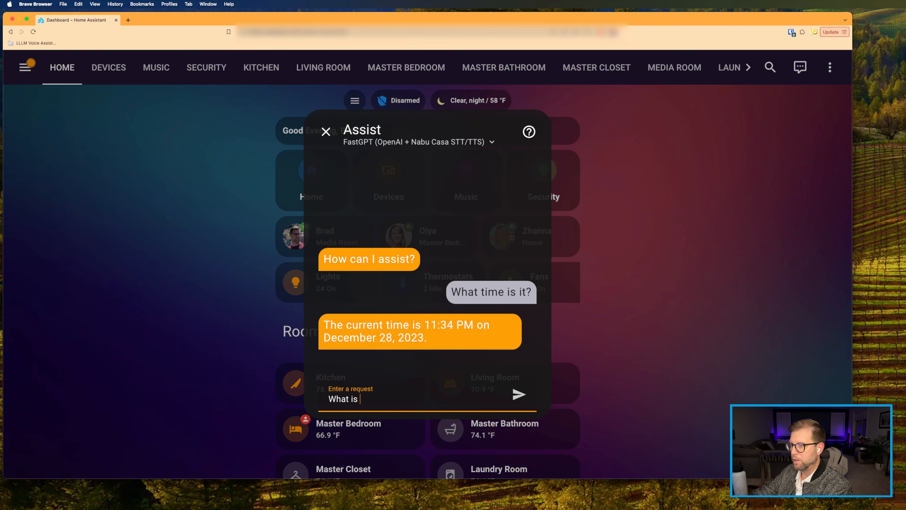
{"action": "type", "text": "the current weather?"}
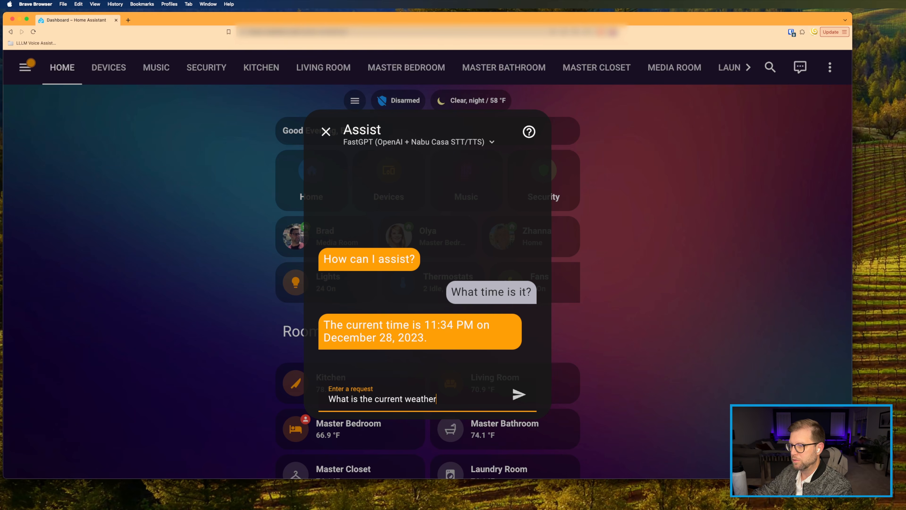
{"action": "key", "text": "Return"}
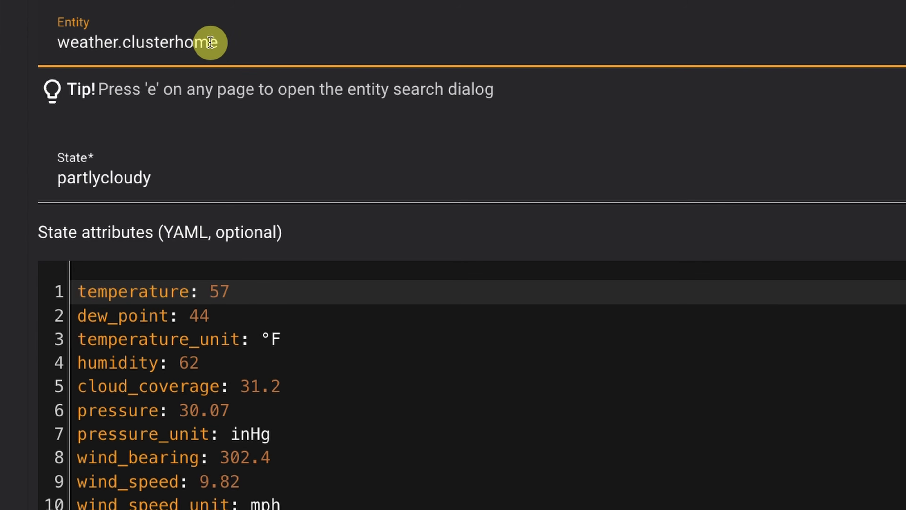
{"action": "scroll", "coordinate": [207, 42], "scroll_direction": "down", "scroll_amount": 7}
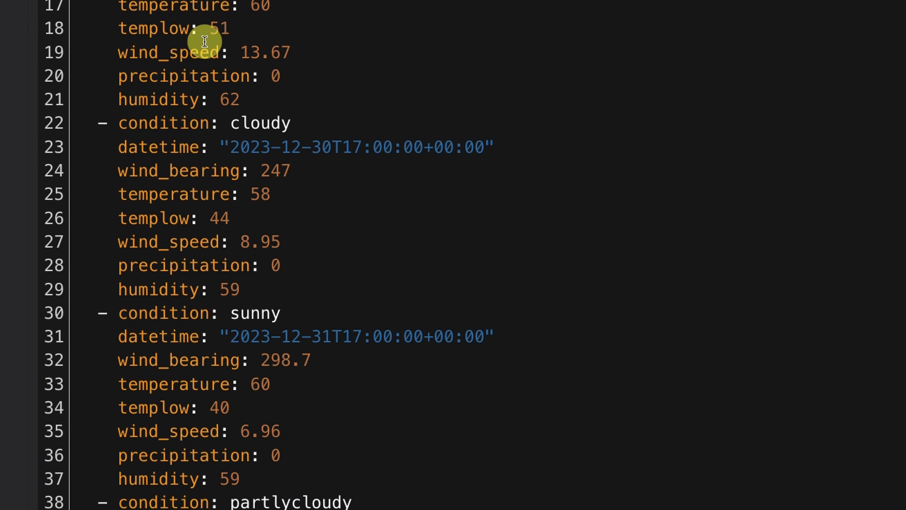
{"action": "scroll", "coordinate": [204, 42], "scroll_direction": "down", "scroll_amount": 10}
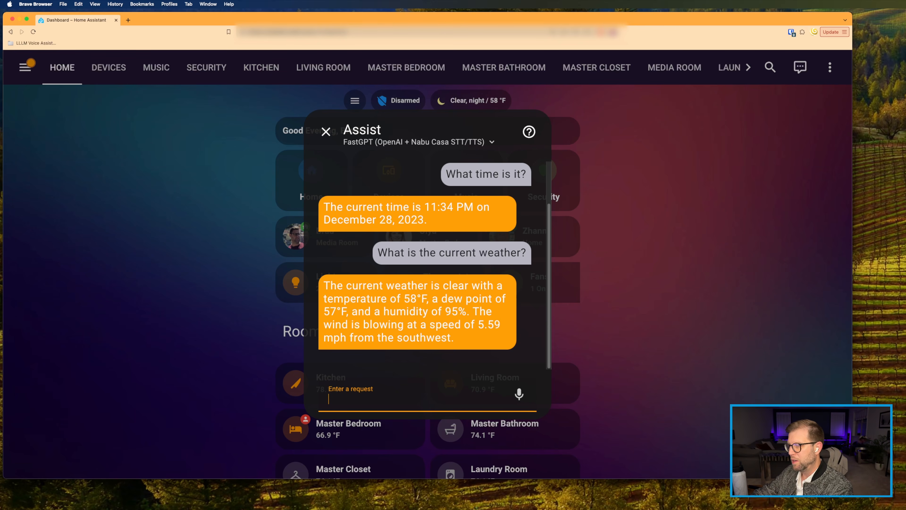
Step: Ask Assist 'How many lights do I have installed in my home?' and get 38
{"action": "type", "text": "Ho"}
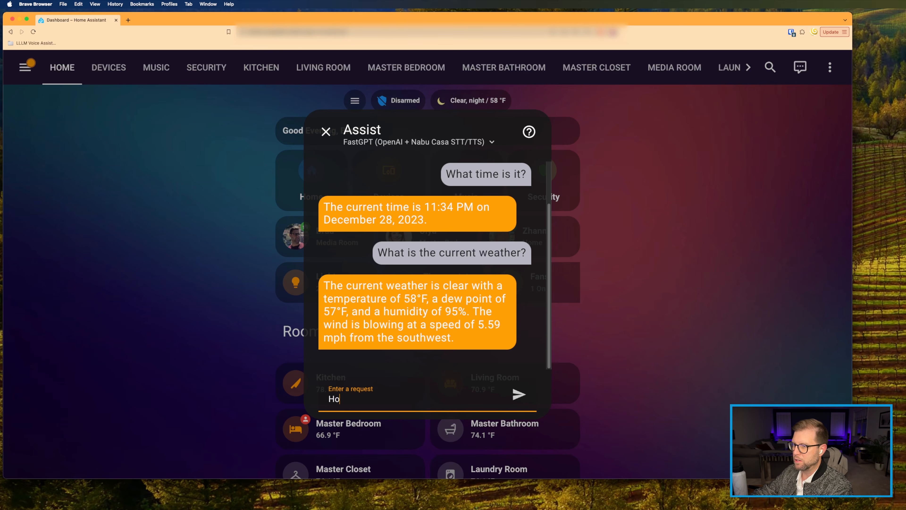
{"action": "type", "text": "w many lights ar"}
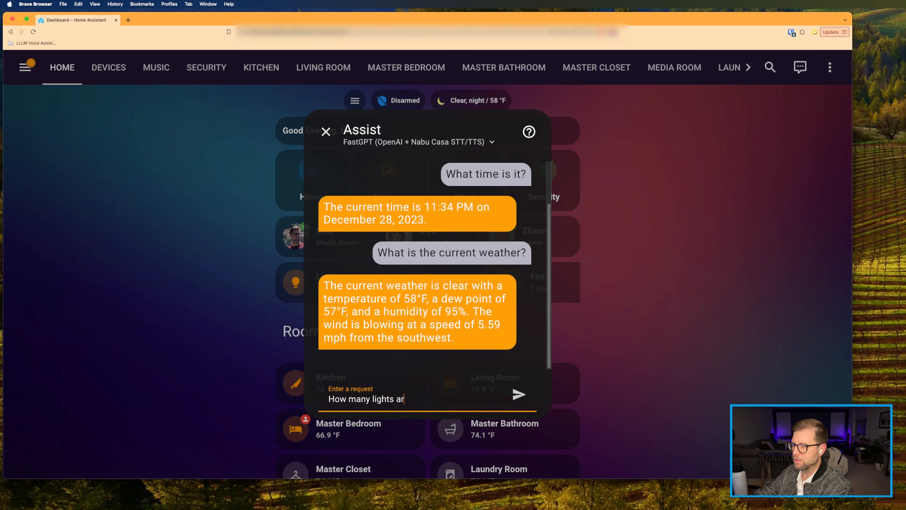
{"action": "key", "text": "BackSpace"}
{"action": "key", "text": "BackSpace"}
{"action": "type", "text": "do I have "}
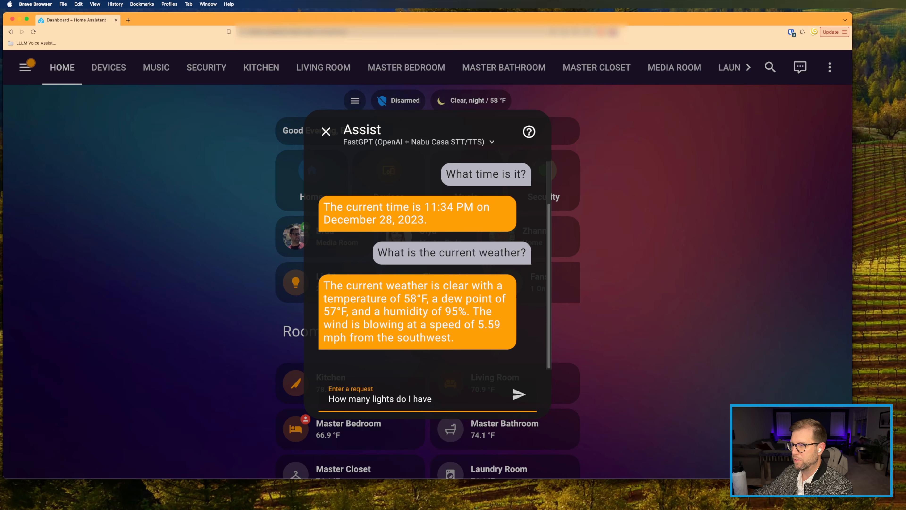
{"action": "type", "text": "installed in my om"}
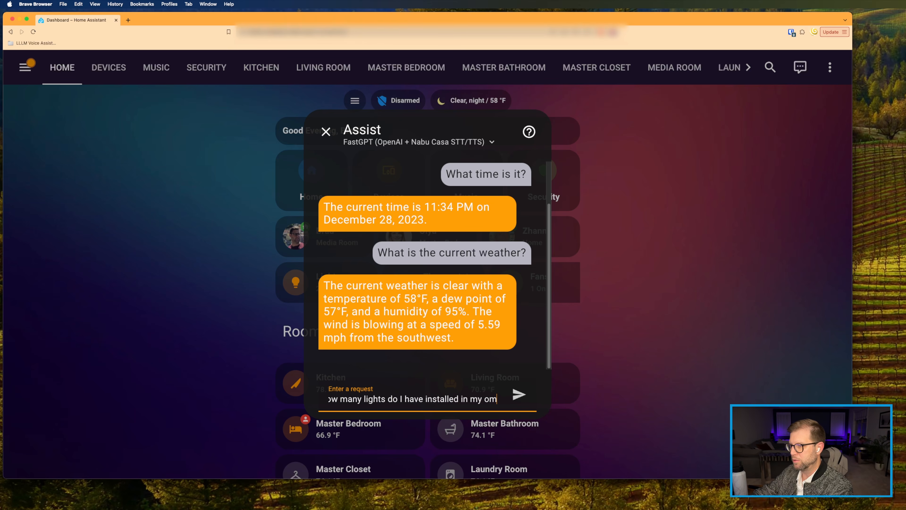
{"action": "key", "text": "BackSpace"}
{"action": "key", "text": "BackSpace"}
{"action": "type", "text": "home?"}
{"action": "key", "text": "Return"}
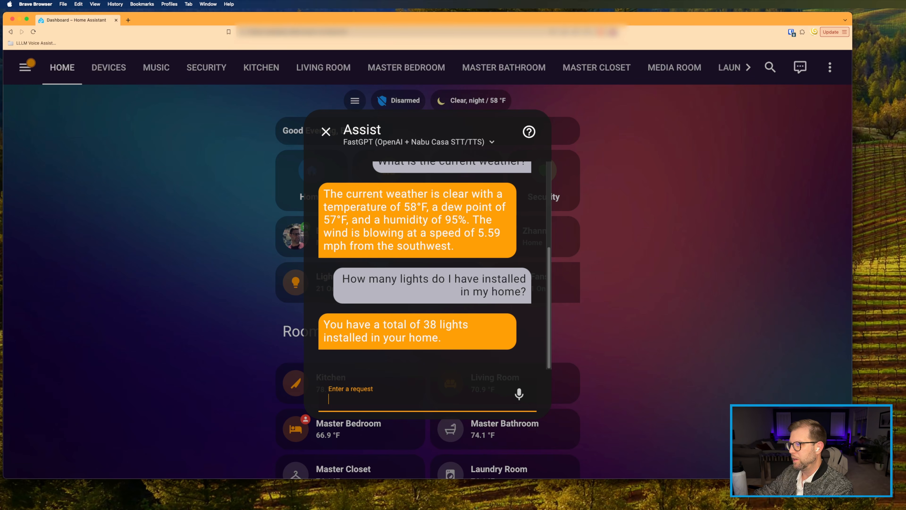
Step: Ask Assist 'Who is home right now?'
{"action": "type", "text": "W"}
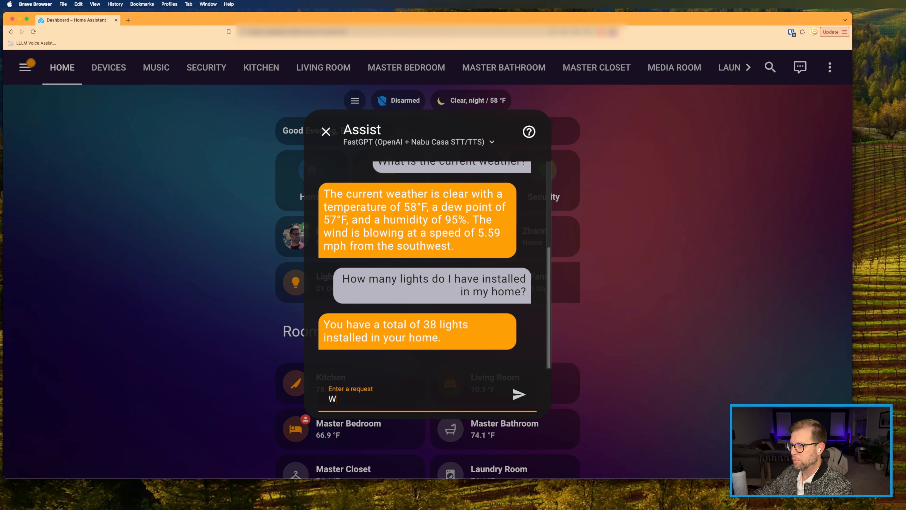
{"action": "type", "text": "ho i shome"}
{"action": "key", "text": "BackSpace"}
{"action": "key", "text": "BackSpace"}
{"action": "key", "text": "BackSpace"}
{"action": "key", "text": "BackSpace"}
{"action": "key", "text": "BackSpace"}
{"action": "key", "text": "BackSpace"}
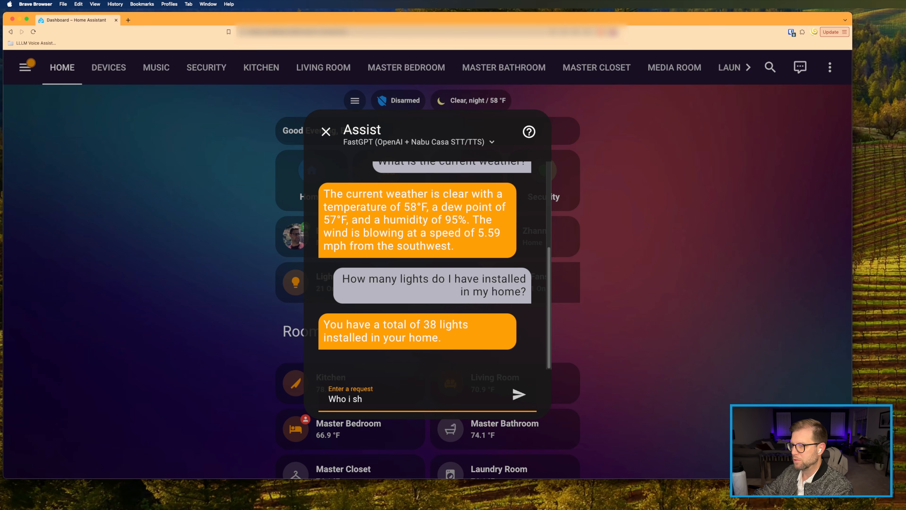
{"action": "type", "text": "s home righ tnow?"}
{"action": "key", "text": "Return"}
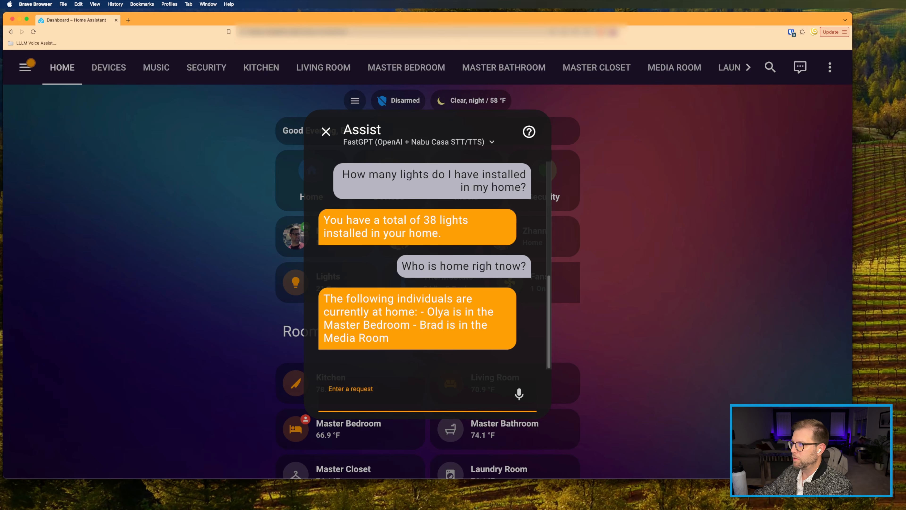
Step: Ask Assist 'Is the front door locked?' and then request 'Please lock it.'
{"action": "type", "text": "Is the fgront"}
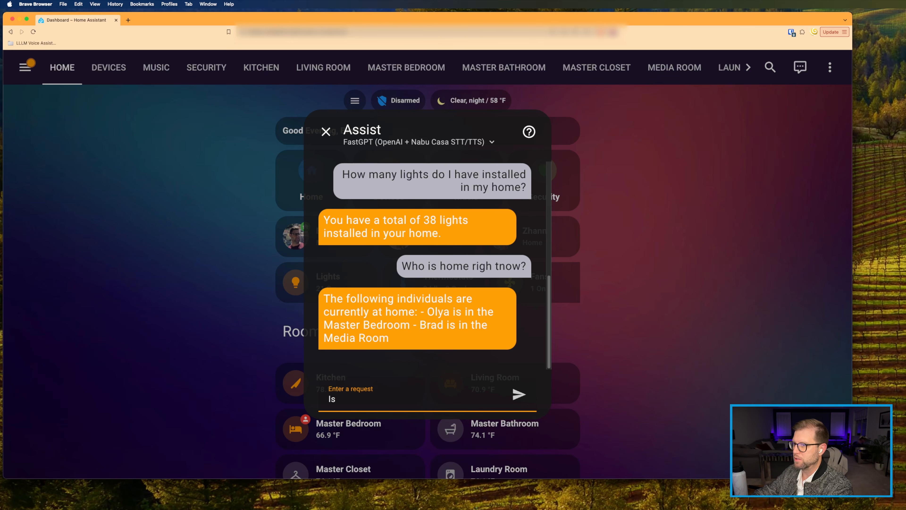
{"action": "key", "text": "BackSpace"}
{"action": "key", "text": "BackSpace"}
{"action": "key", "text": "BackSpace"}
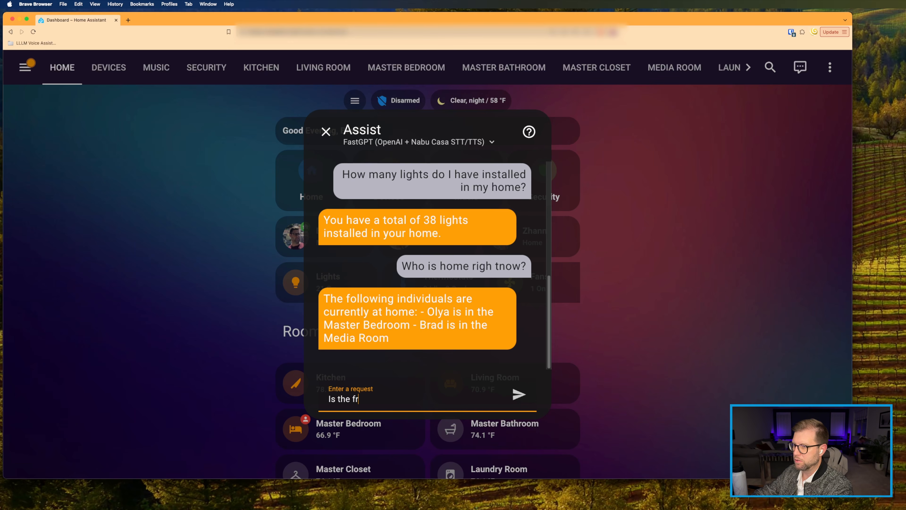
{"action": "type", "text": "nt door locked?"}
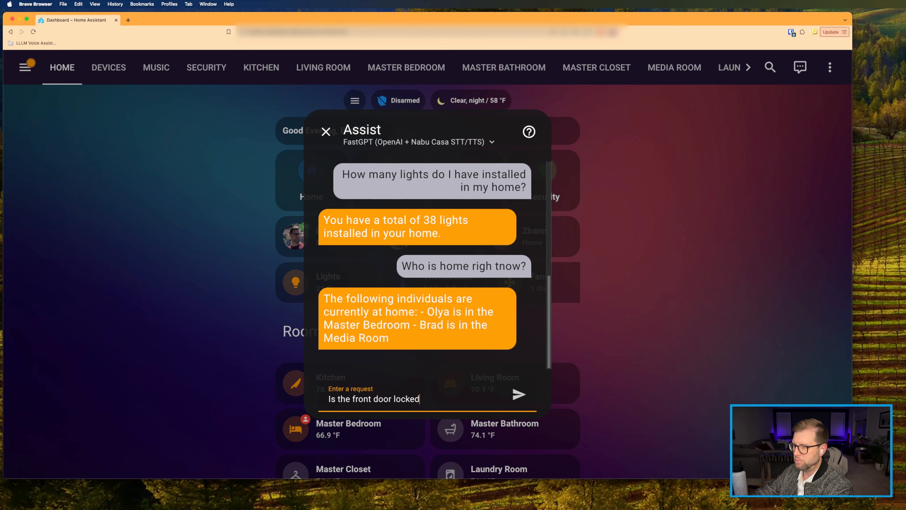
{"action": "key", "text": "Return"}
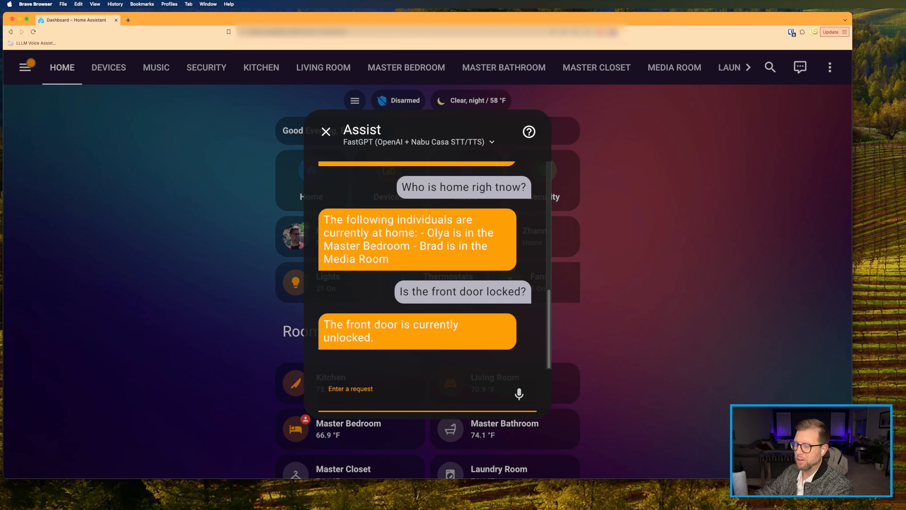
{"action": "type", "text": "Please"}
{"action": "key", "text": "BackSpace"}
{"action": "key", "text": "BackSpace"}
{"action": "key", "text": "BackSpace"}
{"action": "key", "text": "BackSpace"}
{"action": "key", "text": "BackSpace"}
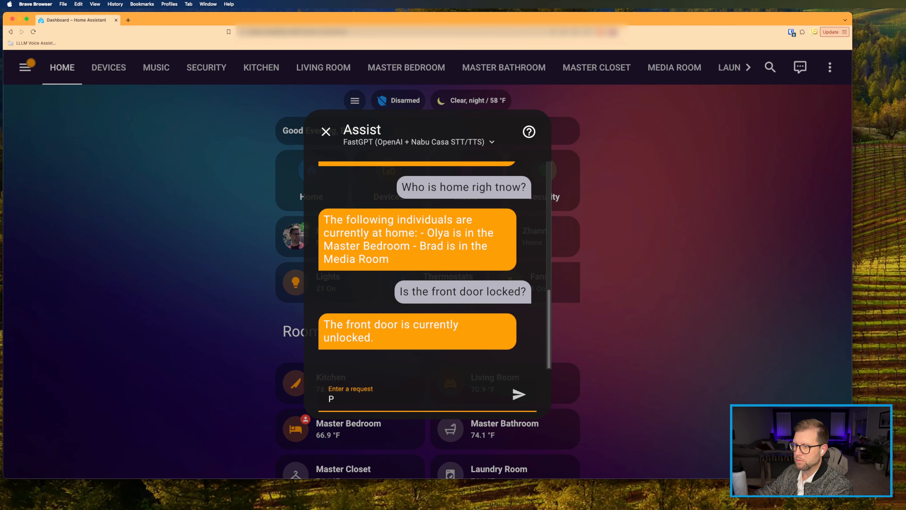
{"action": "type", "text": "lease lock it."}
{"action": "key", "text": "Return"}
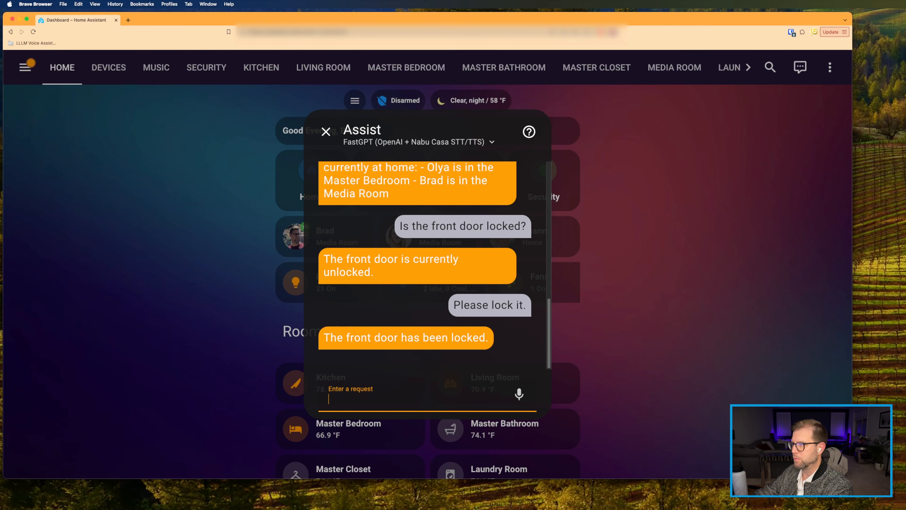
Step: Ask Assist 'Who is bruce wayne?'
{"action": "type", "text": "Who is bruce wayb"}
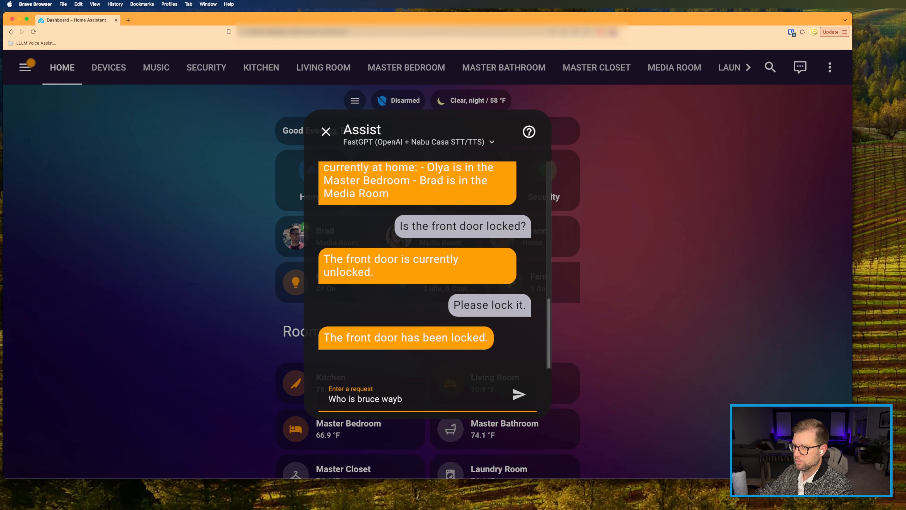
{"action": "key", "text": "BackSpace"}
{"action": "type", "text": "ne?"}
{"action": "key", "text": "Return"}
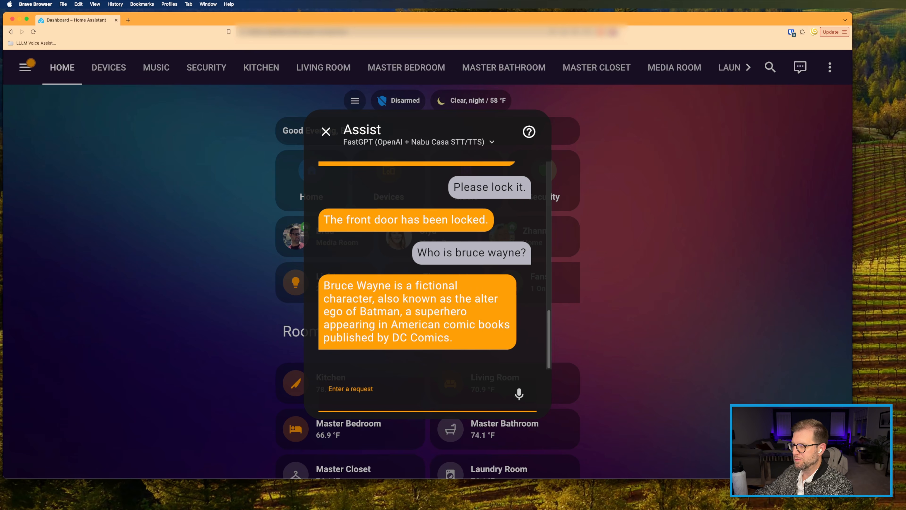
Step: Ask Assist 'How many cups are in an ounce?', then start a spoken request
{"action": "type", "text": "W"}
{"action": "key", "text": "BackSpace"}
{"action": "type", "text": "H"}
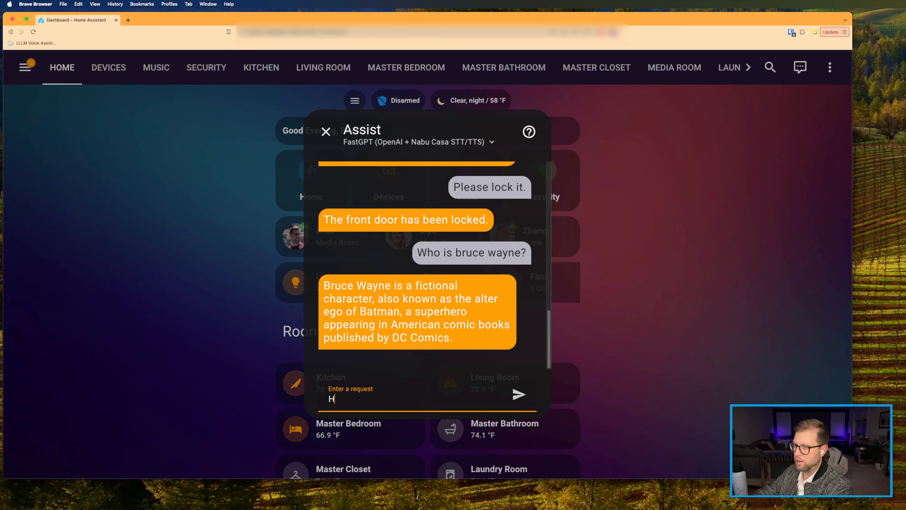
{"action": "type", "text": "ow many cups are in an ounce"}
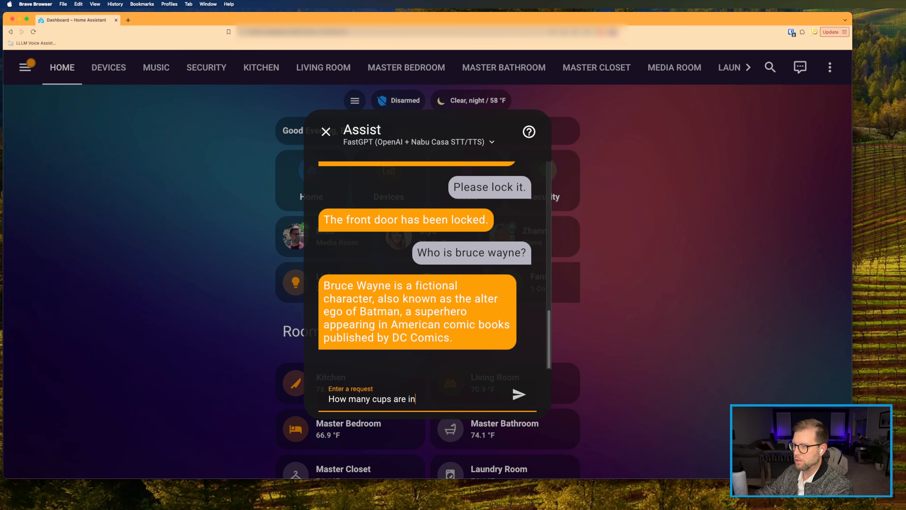
{"action": "type", "text": "?"}
{"action": "key", "text": "Return"}
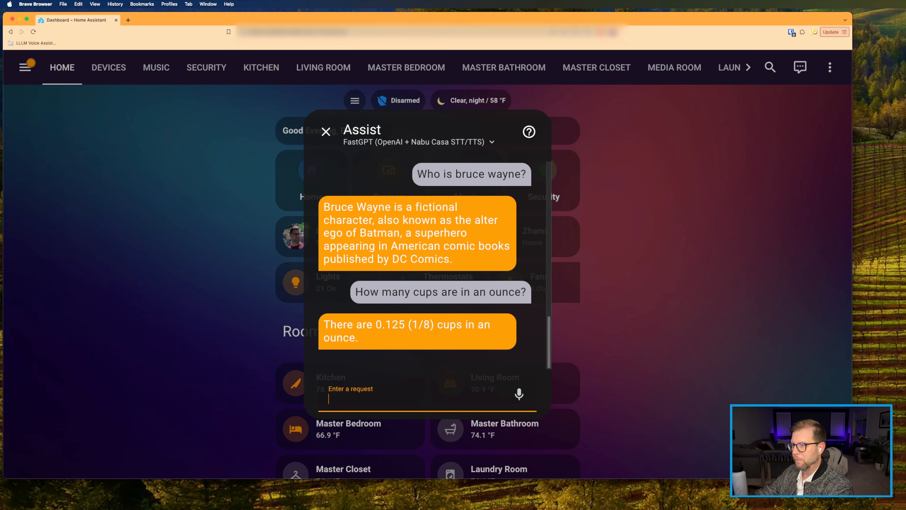
{"action": "left_click", "coordinate": [529, 398]}
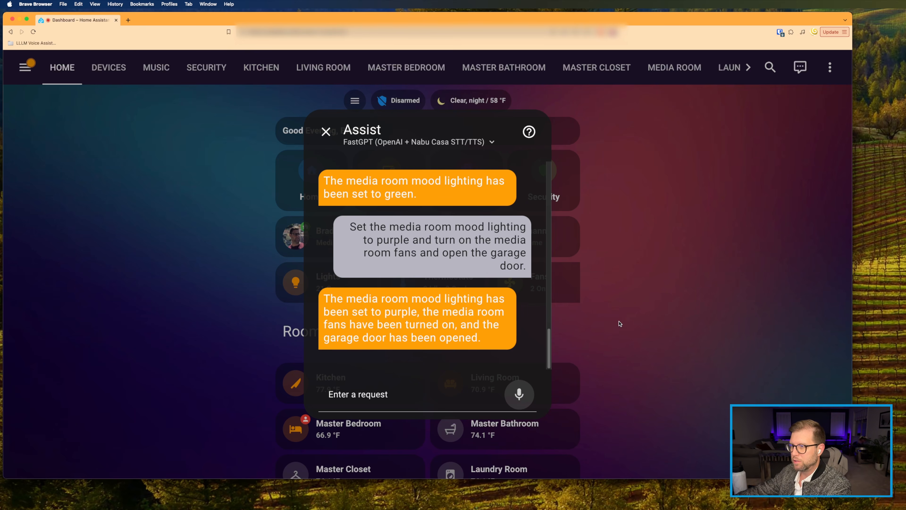
Step: Close the Assist conversation and reopen a fresh one from the dashboard
{"action": "left_click", "coordinate": [325, 131]}
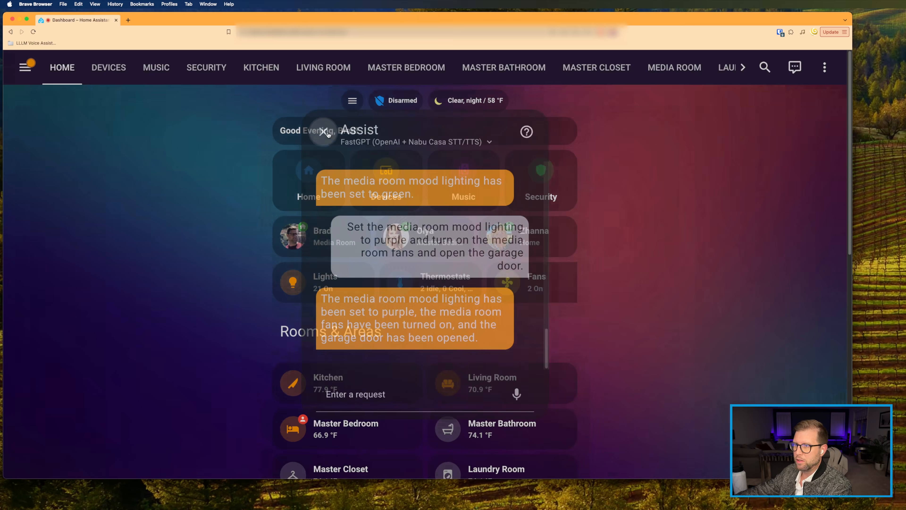
{"action": "scroll", "coordinate": [368, 300], "scroll_direction": "down", "scroll_amount": 10}
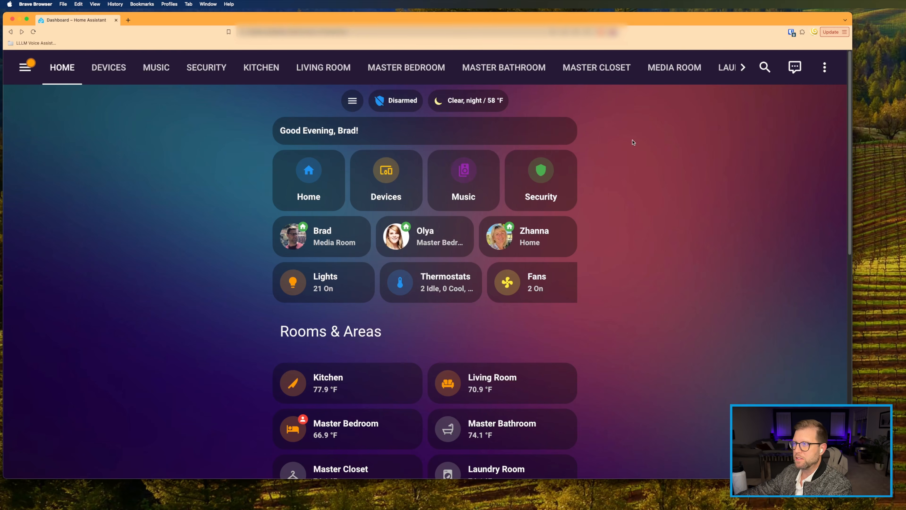
{"action": "left_click", "coordinate": [795, 67]}
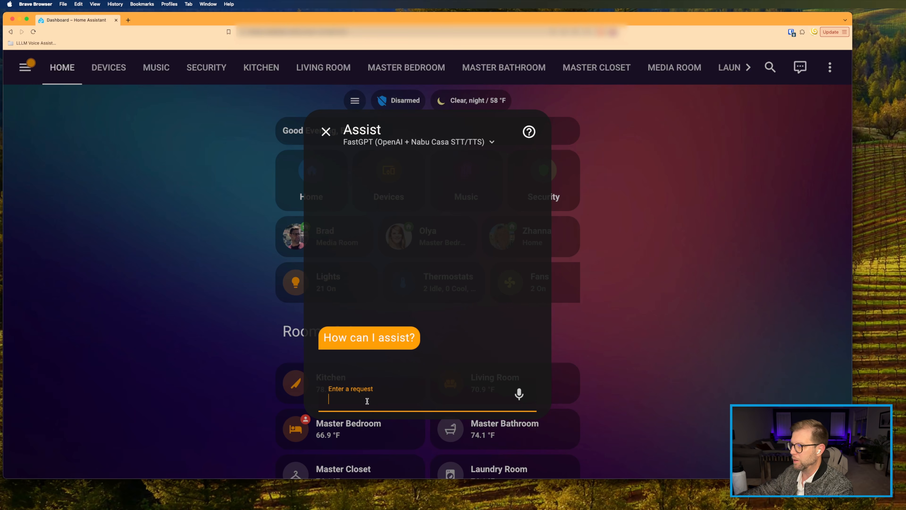
Step: Ask Assist 'Where is my home theater remote?' and then 'I need assistance to find the remote. Please ping it.'
{"action": "type", "text": "Where is"}
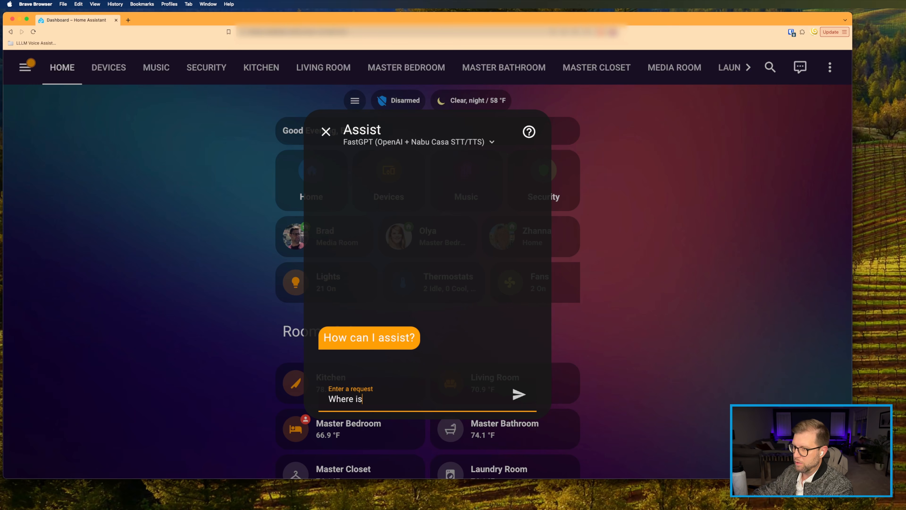
{"action": "type", "text": " my home theater"}
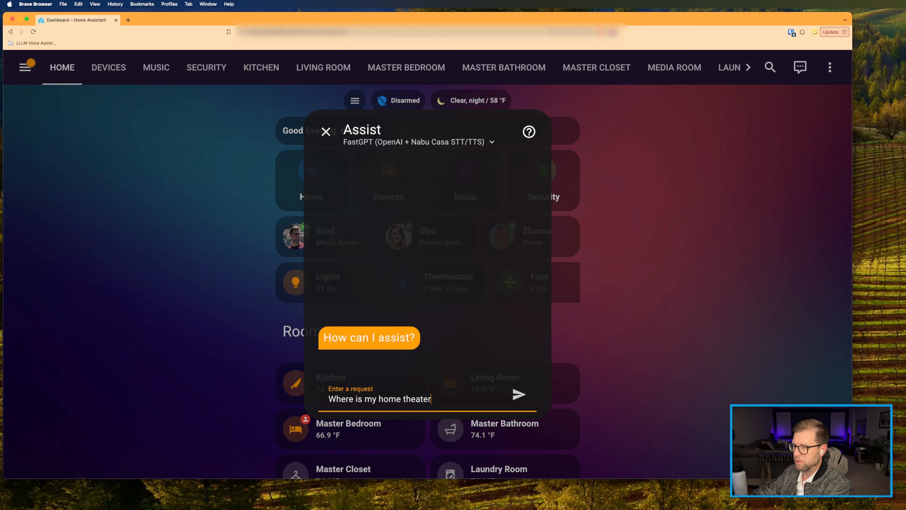
{"action": "type", "text": " remte"}
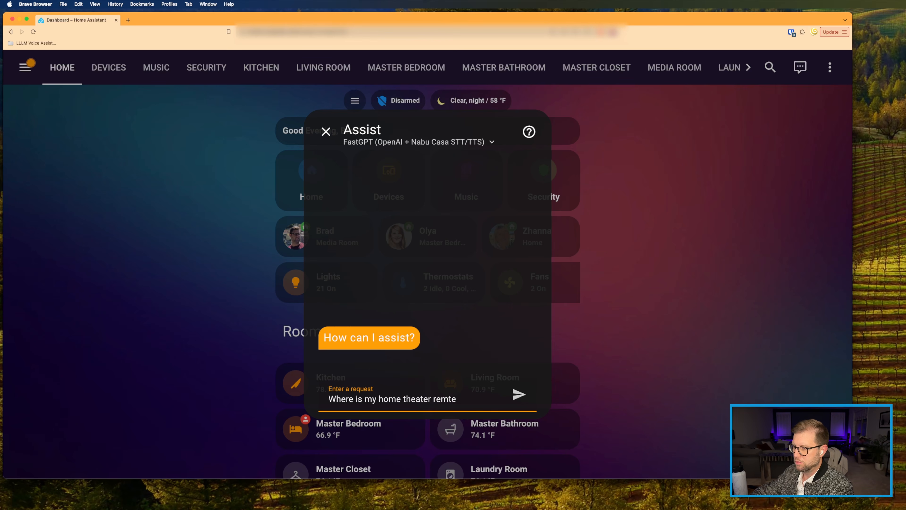
{"action": "key", "text": "BackSpace"}
{"action": "type", "text": "ote?"}
{"action": "key", "text": "Return"}
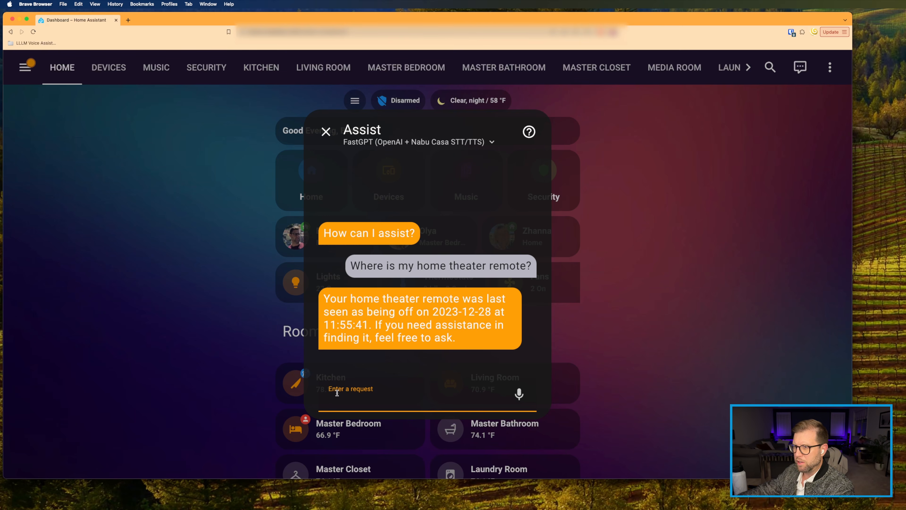
{"action": "type", "text": "I need as"}
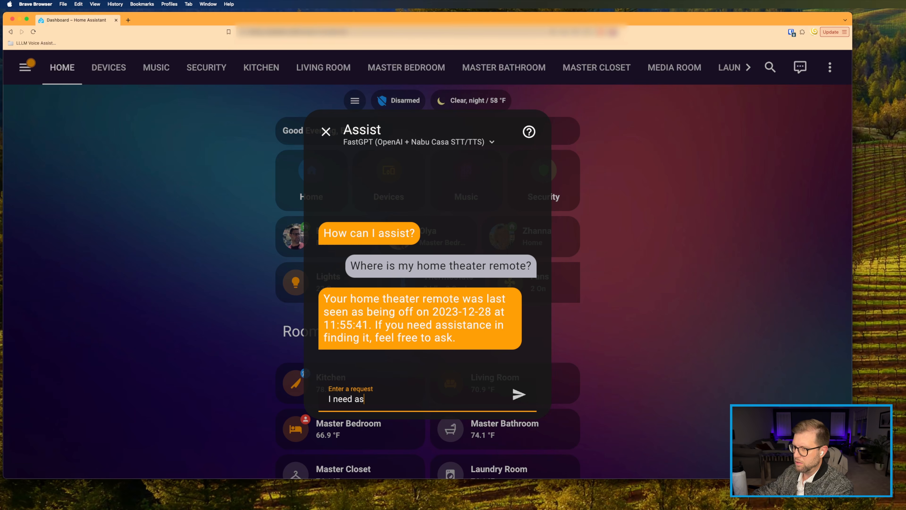
{"action": "type", "text": "sistance to "}
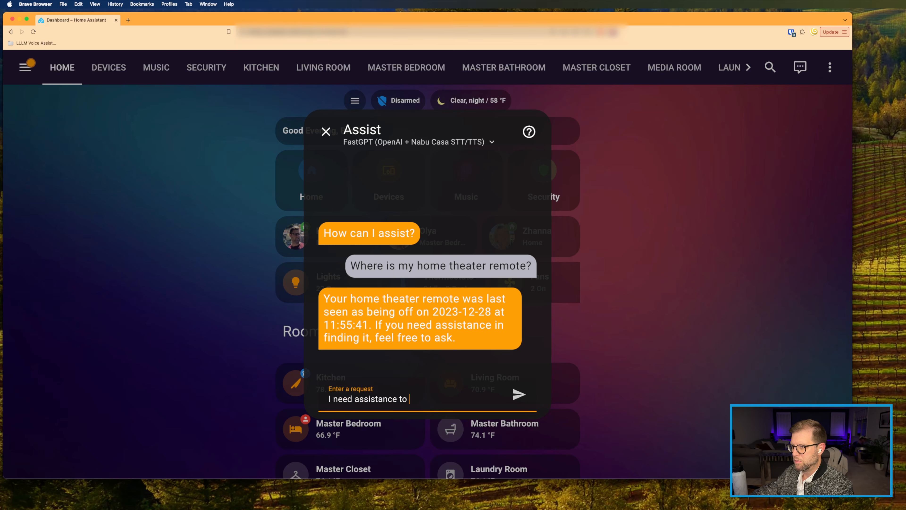
{"action": "type", "text": "find teh"}
{"action": "key", "text": "BackSpace"}
{"action": "type", "text": "he r"}
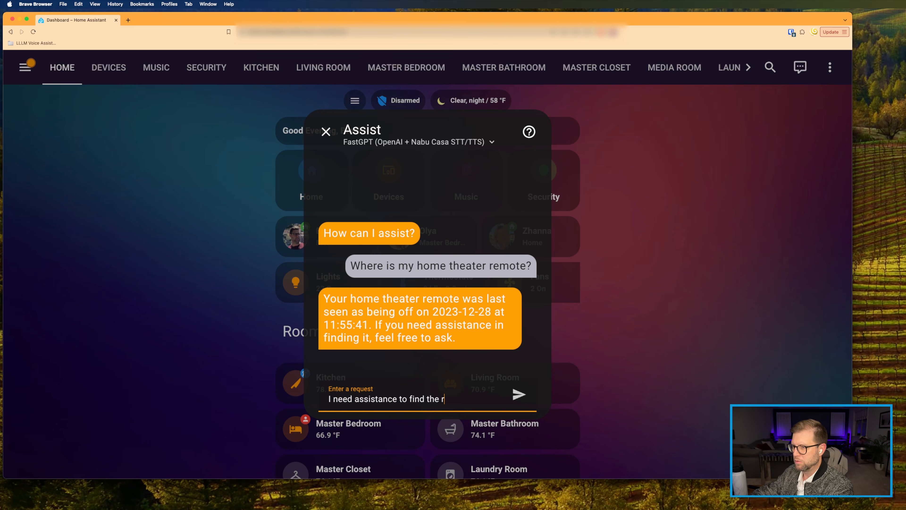
{"action": "type", "text": "emote.  Please ping"}
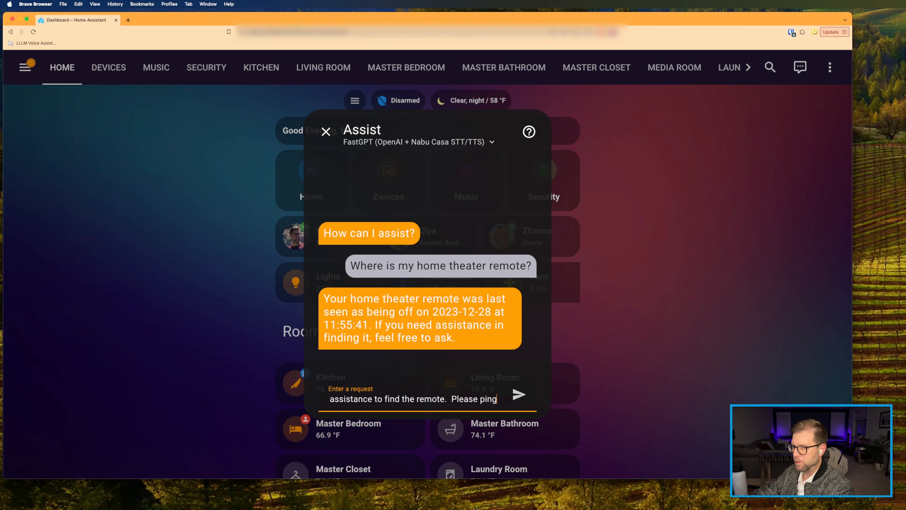
{"action": "type", "text": " it."}
{"action": "key", "text": "Return"}
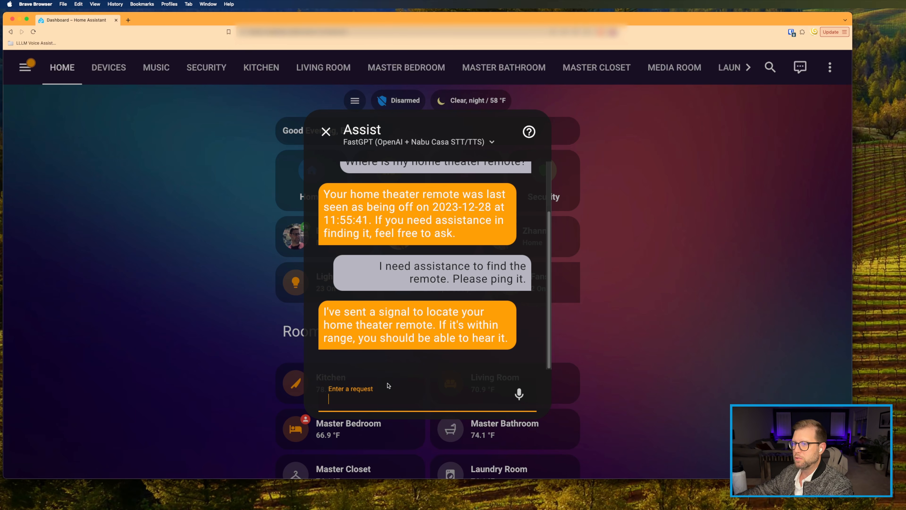
Step: Close Assist and go to Settings > Automations & scenes
{"action": "left_click", "coordinate": [328, 131]}
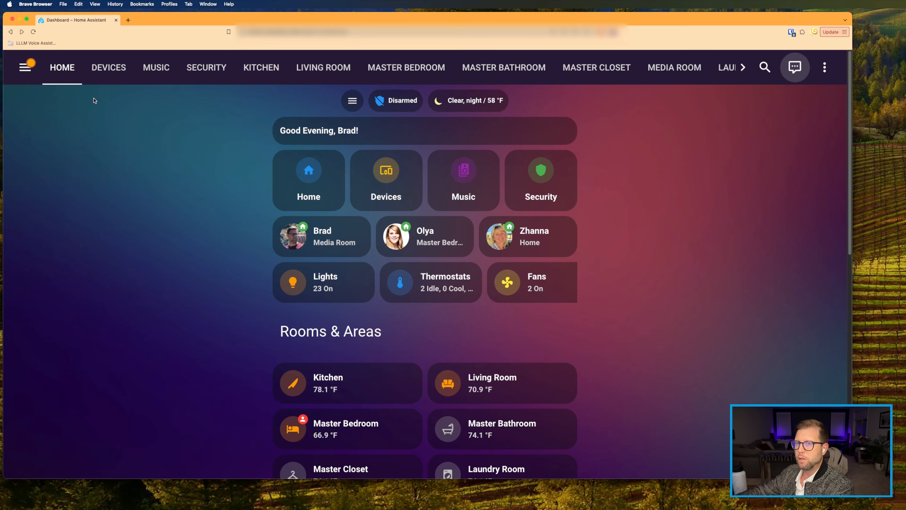
{"action": "left_click", "coordinate": [26, 67]}
{"action": "scroll", "coordinate": [71, 250], "scroll_direction": "down", "scroll_amount": 5}
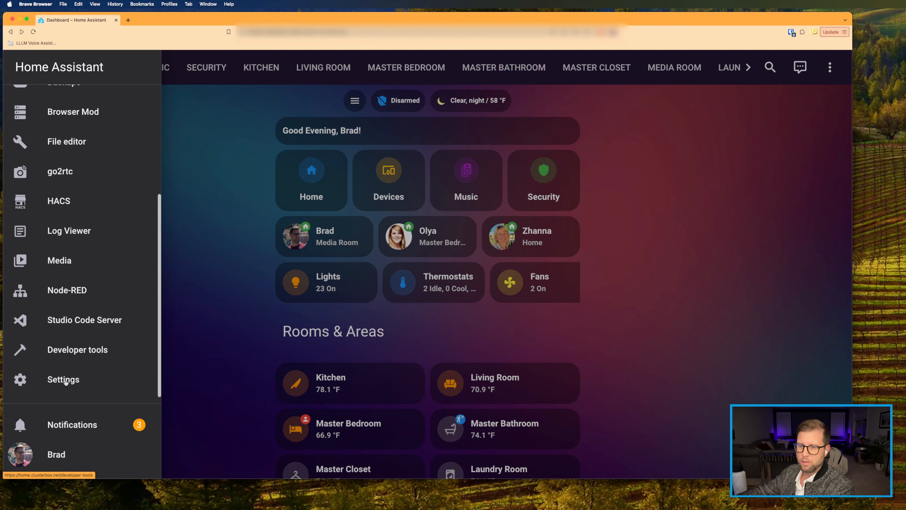
{"action": "left_click", "coordinate": [60, 379]}
{"action": "left_click", "coordinate": [323, 208]}
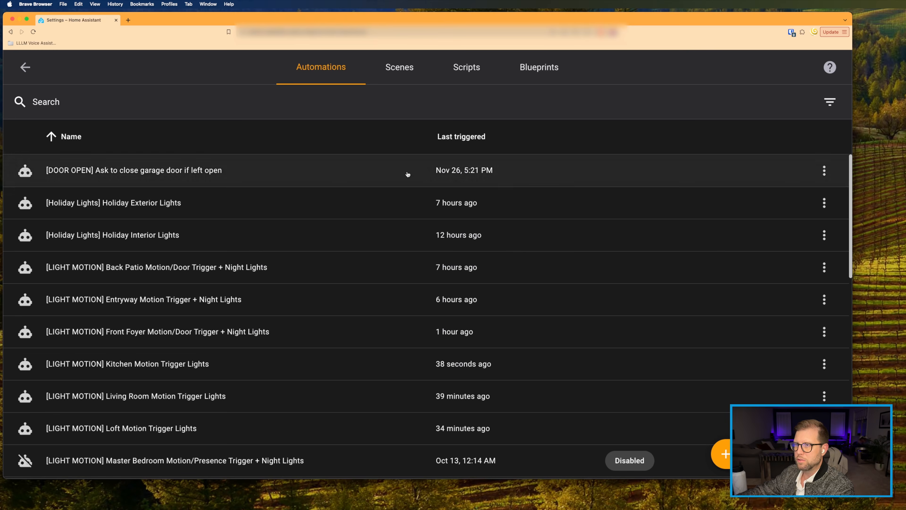
Step: Select the ADB command in the Find Living Room Remote script, then begin asking Assist where the car is
{"action": "left_click", "coordinate": [461, 79]}
{"action": "scroll", "coordinate": [77, 218], "scroll_direction": "down", "scroll_amount": 7}
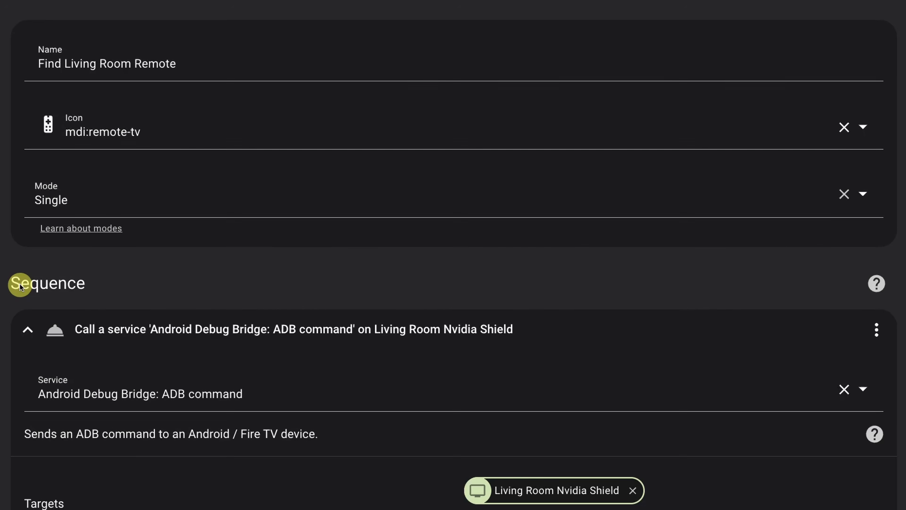
{"action": "scroll", "coordinate": [17, 288], "scroll_direction": "down", "scroll_amount": 3}
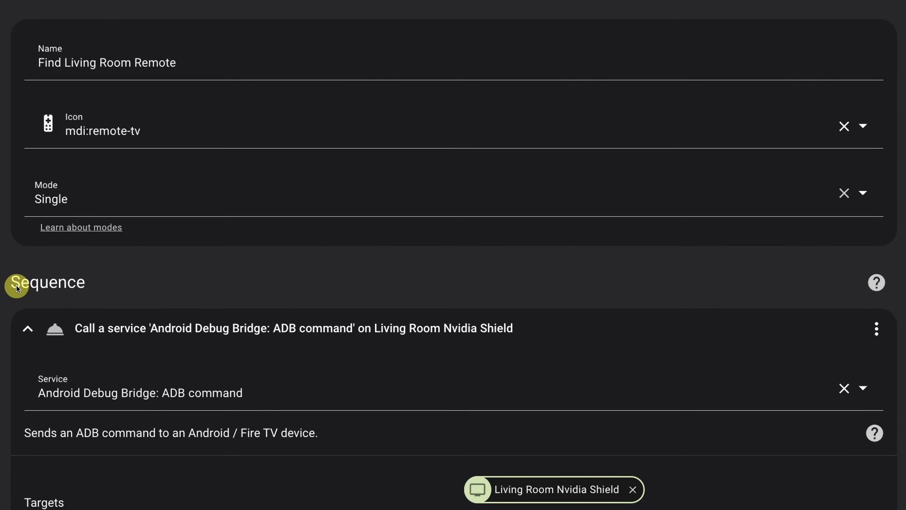
{"action": "scroll", "coordinate": [17, 287], "scroll_direction": "down", "scroll_amount": 2}
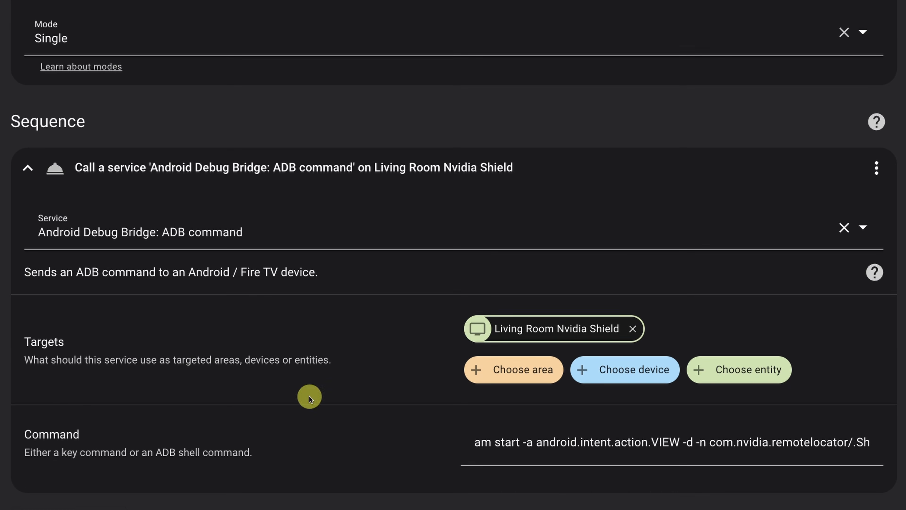
{"action": "double_click", "coordinate": [517, 442]}
{"action": "left_click_drag", "start_coordinate": [534, 442], "coordinate": [904, 441]}
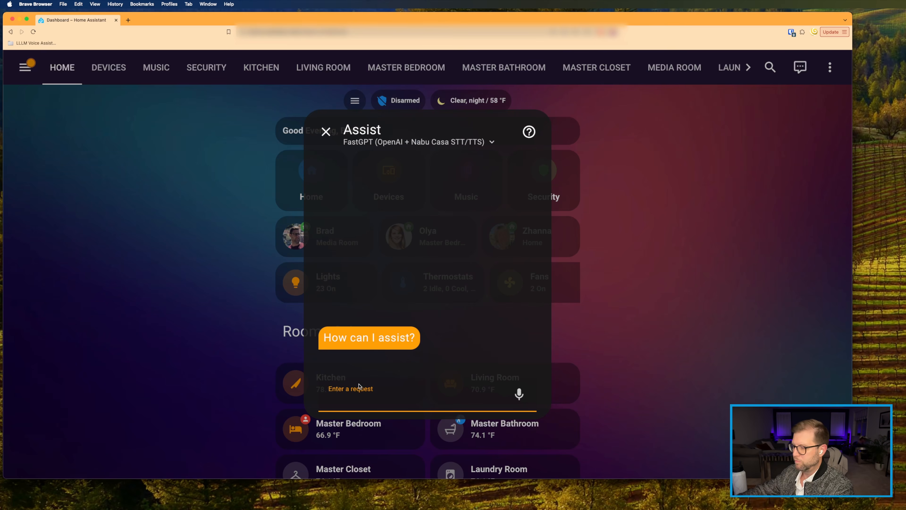
{"action": "type", "text": "Where "}
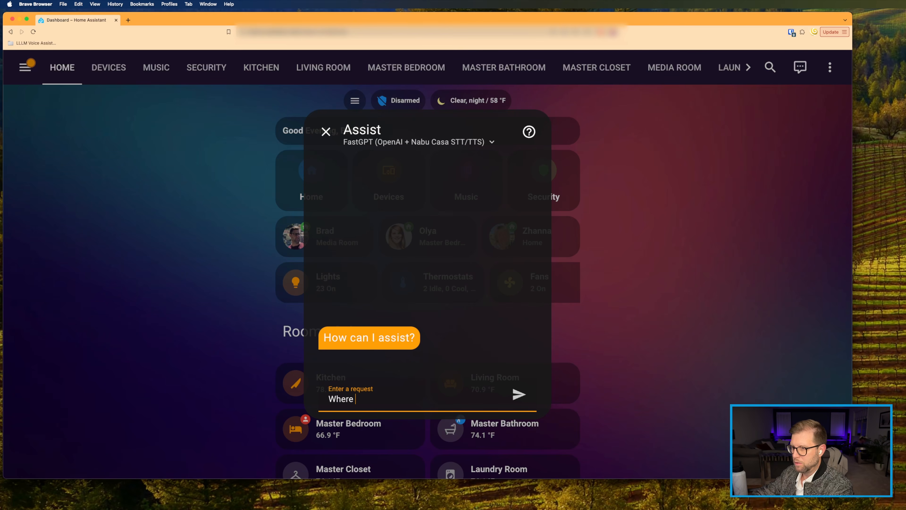
{"action": "type", "text": "is my care"}
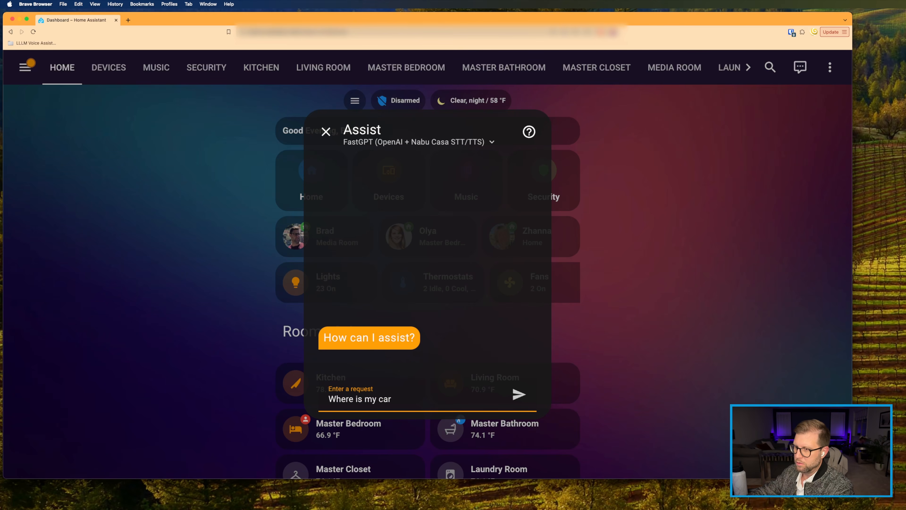
{"action": "type", "text": "?"}
Step: Send the 'Where is my car?' question to Assist
{"action": "key", "text": "Return"}
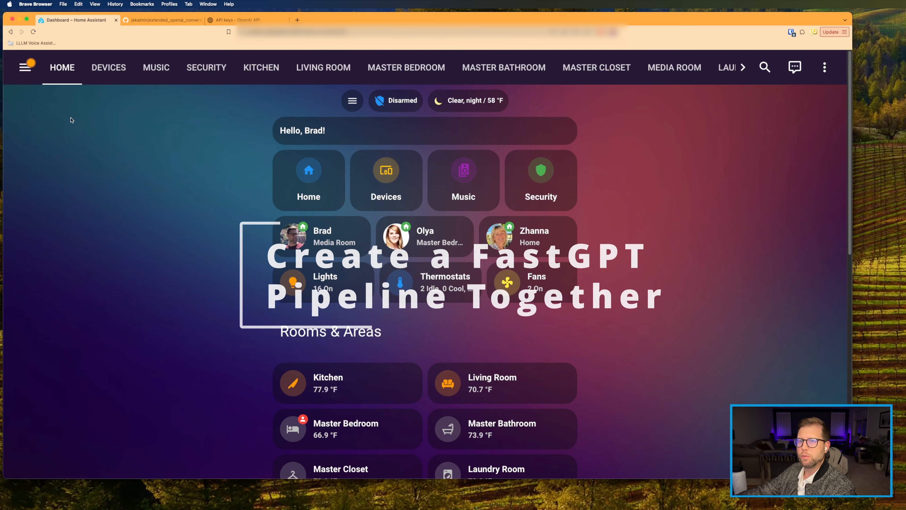
Step: In Settings > Voice assistants, add a new assistant and start naming it 'Demo Fast'
{"action": "left_click", "coordinate": [29, 73]}
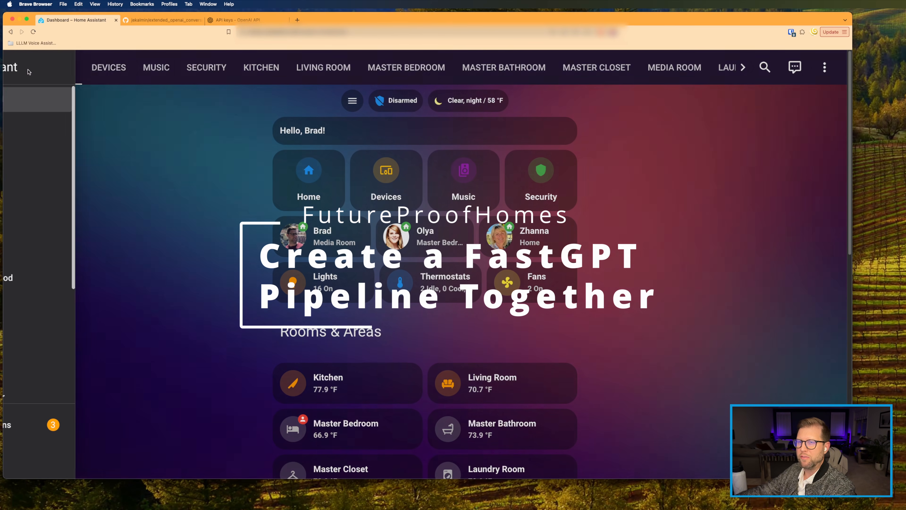
{"action": "scroll", "coordinate": [77, 323], "scroll_direction": "down", "scroll_amount": 3}
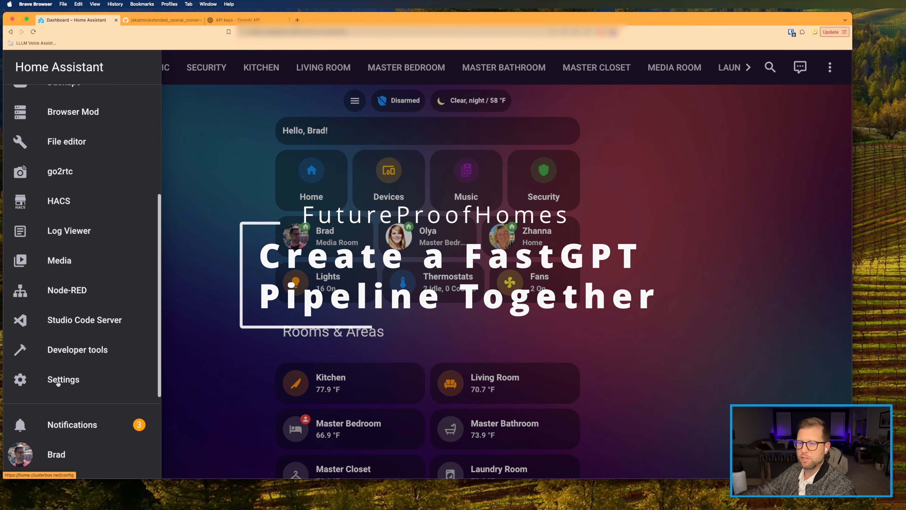
{"action": "left_click", "coordinate": [63, 379]}
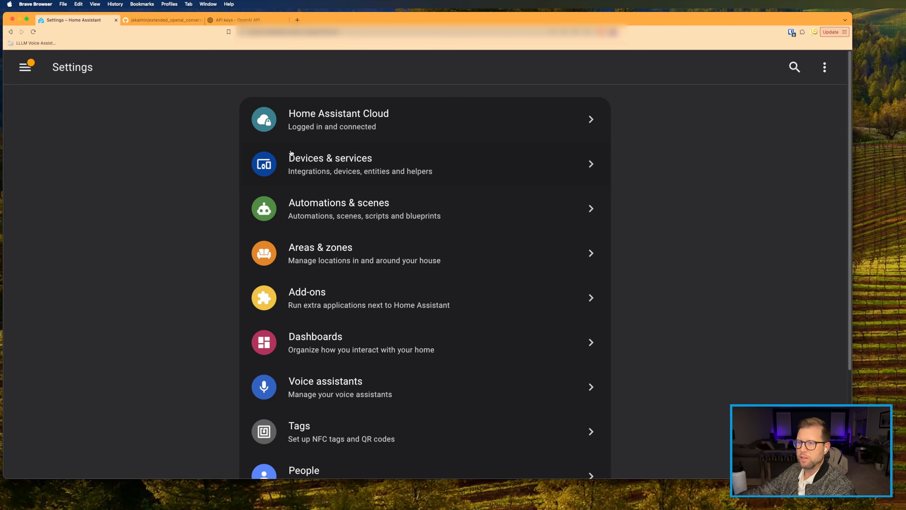
{"action": "scroll", "coordinate": [289, 171], "scroll_direction": "down", "scroll_amount": 1}
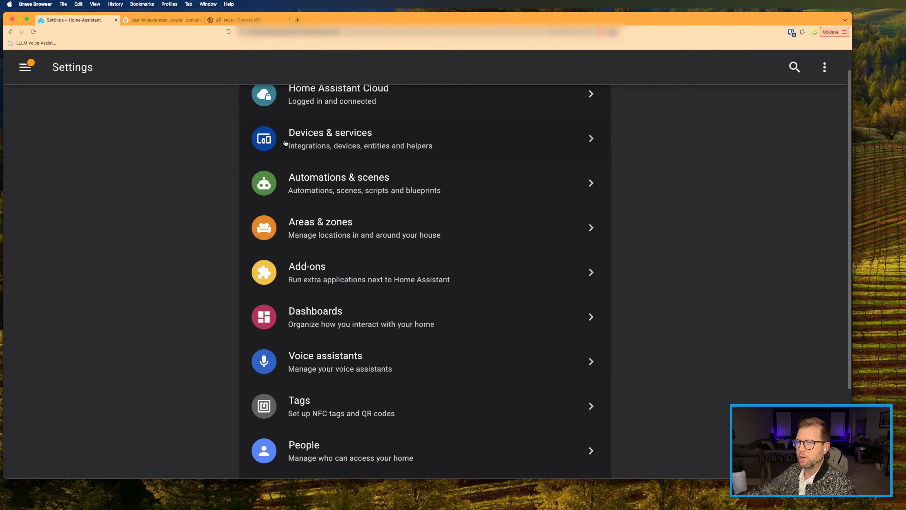
{"action": "left_click", "coordinate": [307, 367]}
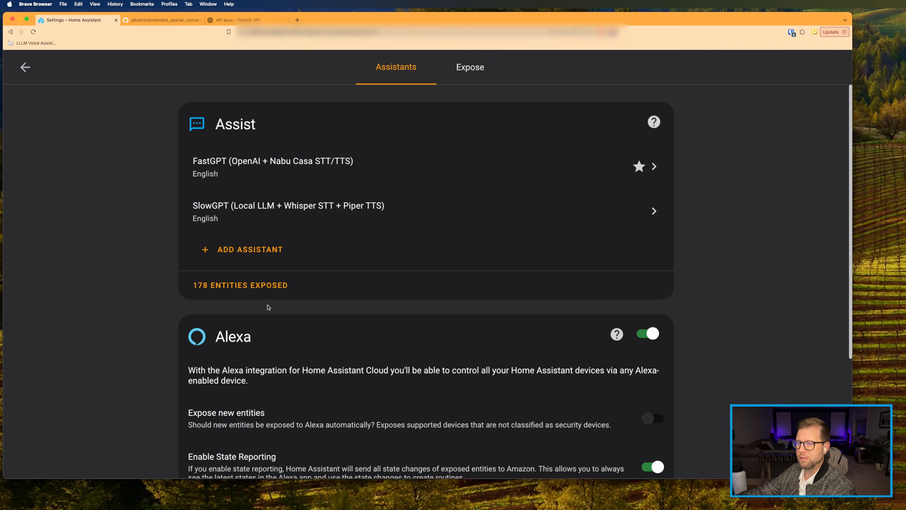
{"action": "left_click", "coordinate": [239, 250]}
{"action": "type", "text": "Demo "}
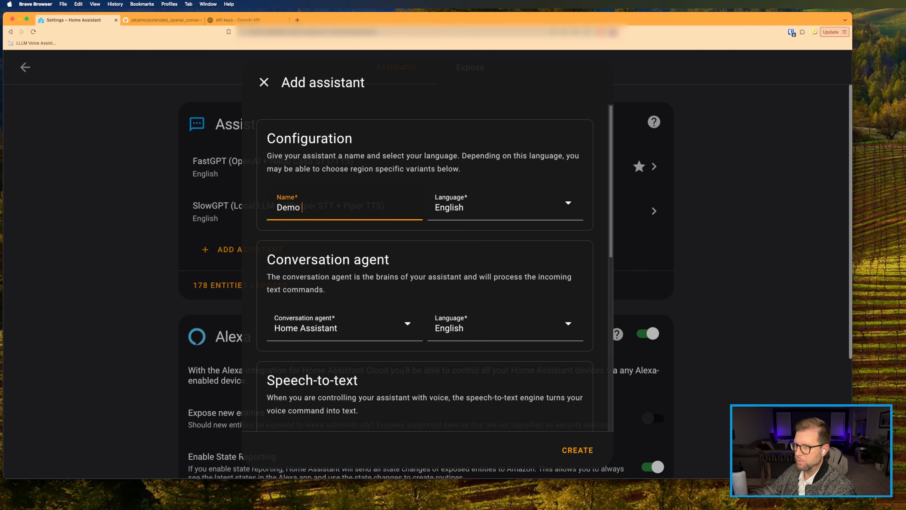
{"action": "type", "text": "FastGPT"}
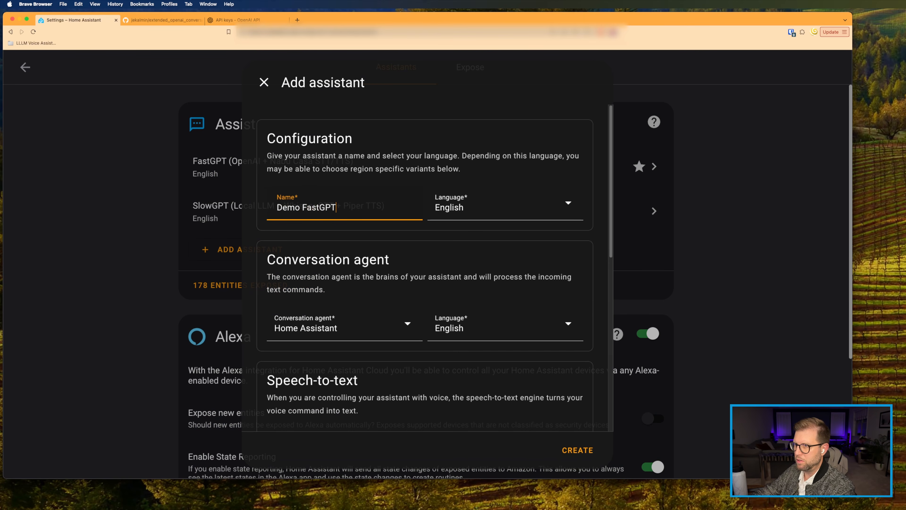
Step: Keep Home Assistant as conversation agent and Home Assistant Cloud for speech-to-text
{"action": "scroll", "coordinate": [391, 192], "scroll_direction": "down", "scroll_amount": 1}
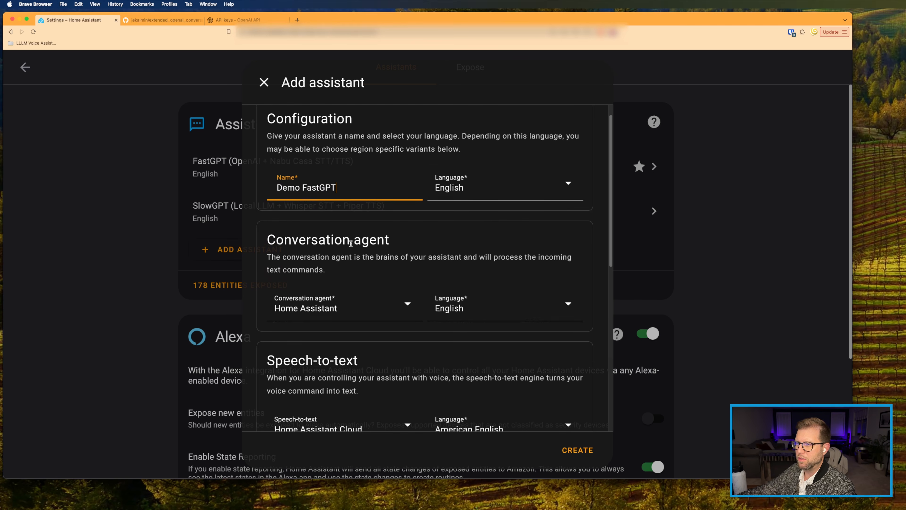
{"action": "scroll", "coordinate": [334, 229], "scroll_direction": "down", "scroll_amount": 5}
{"action": "scroll", "coordinate": [304, 195], "scroll_direction": "up", "scroll_amount": 3}
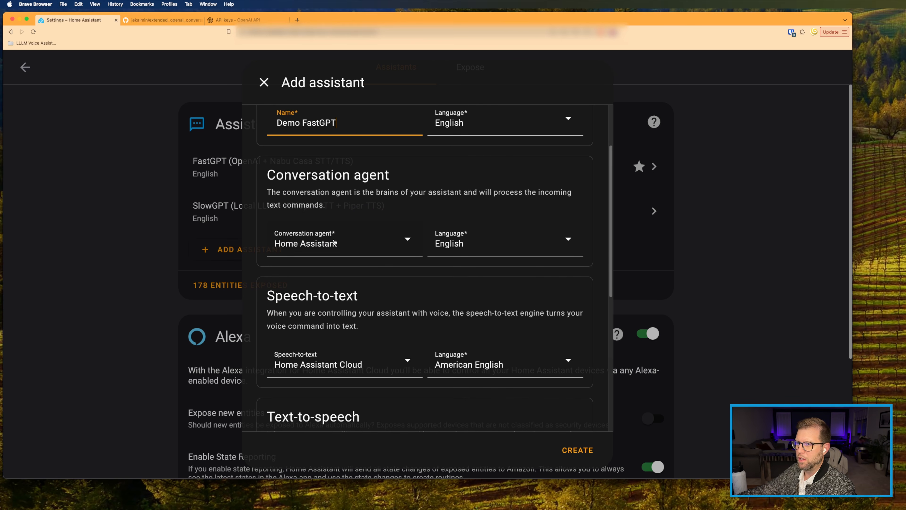
{"action": "left_click", "coordinate": [341, 247]}
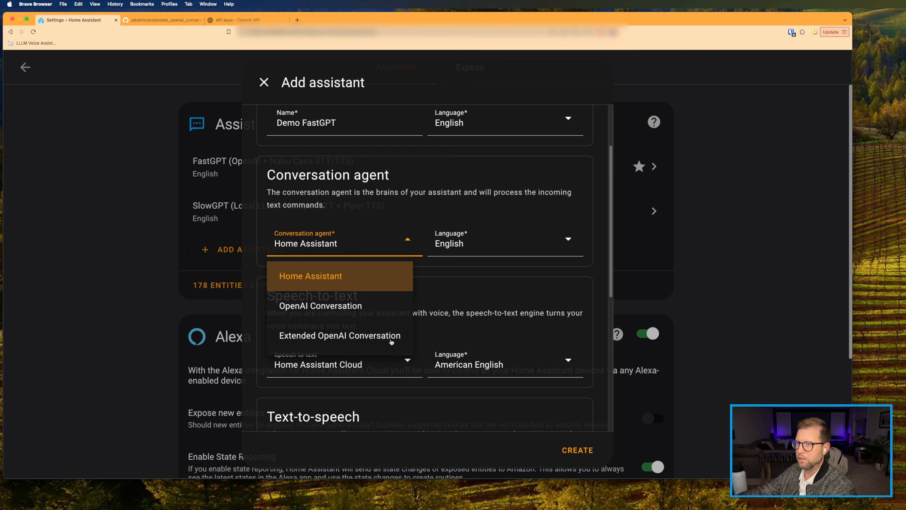
{"action": "left_click", "coordinate": [318, 192]}
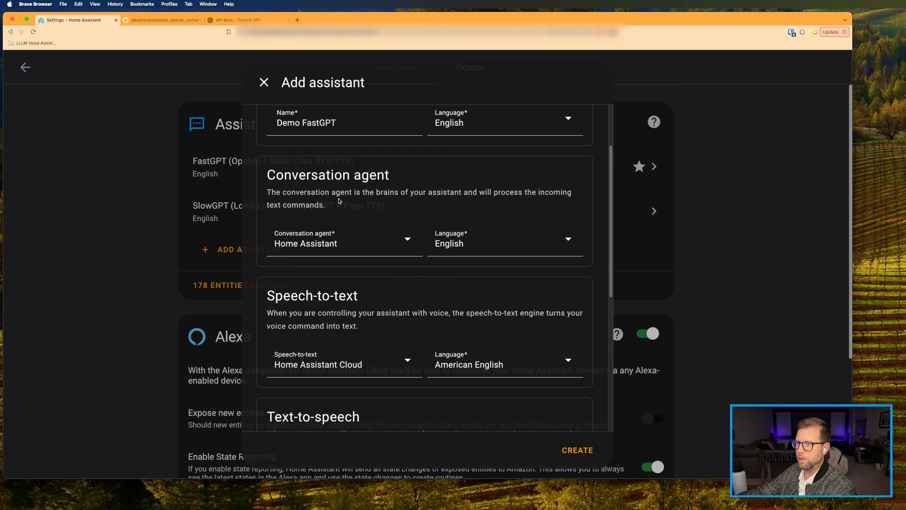
{"action": "scroll", "coordinate": [335, 233], "scroll_direction": "down", "scroll_amount": 1}
{"action": "left_click", "coordinate": [297, 239]}
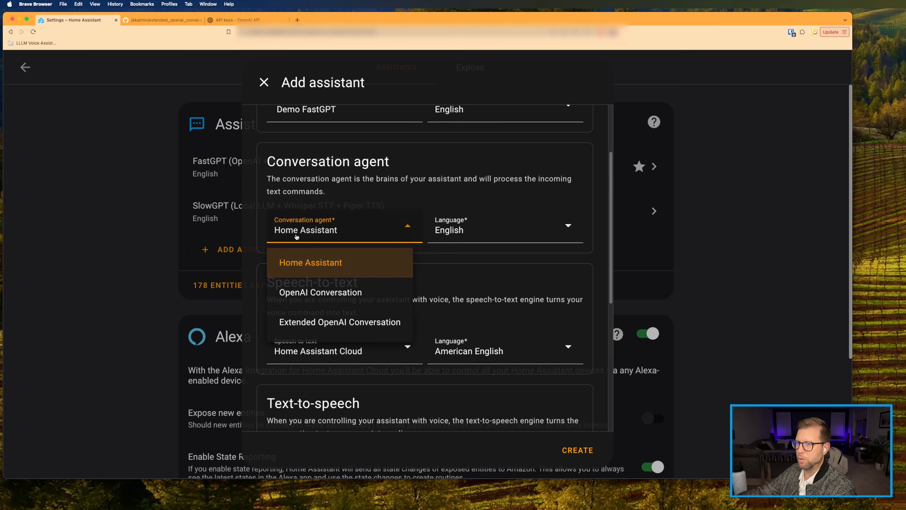
{"action": "left_click", "coordinate": [309, 257]}
{"action": "scroll", "coordinate": [466, 231], "scroll_direction": "down", "scroll_amount": 2}
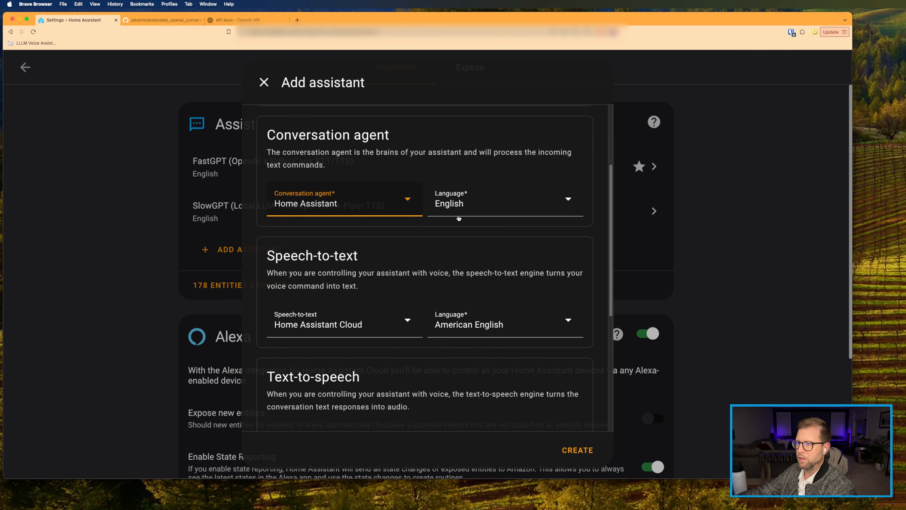
{"action": "scroll", "coordinate": [357, 295], "scroll_direction": "down", "scroll_amount": 1}
{"action": "left_click", "coordinate": [312, 316]}
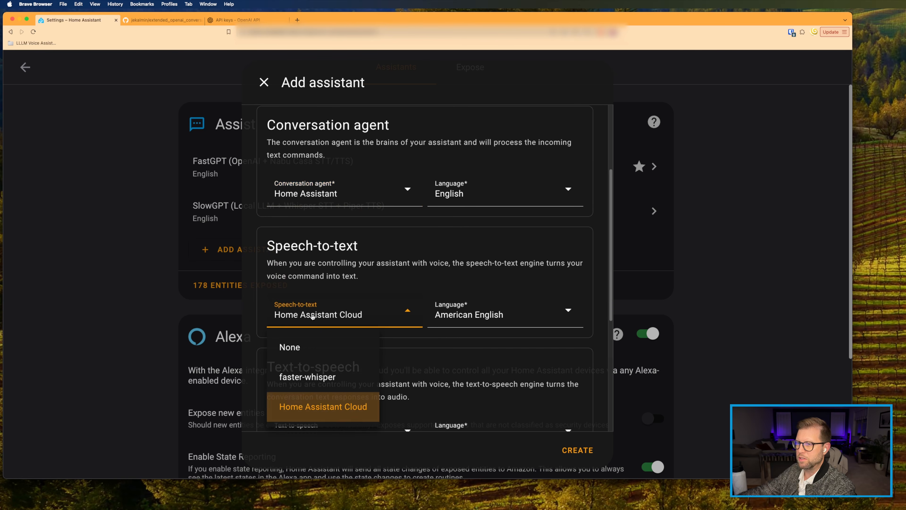
{"action": "left_click", "coordinate": [312, 317]}
{"action": "scroll", "coordinate": [467, 319], "scroll_direction": "down", "scroll_amount": 5}
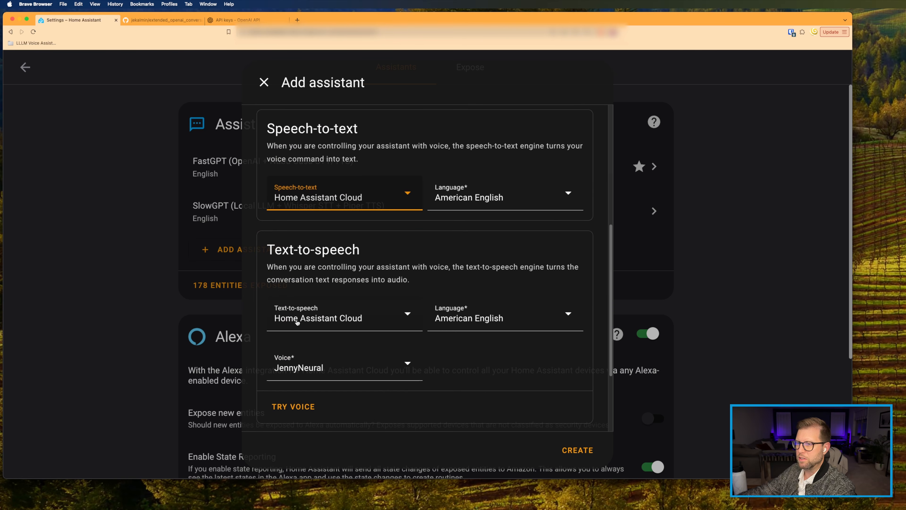
Step: Set text-to-speech to British English with the RyanNeural voice
{"action": "left_click", "coordinate": [470, 322]}
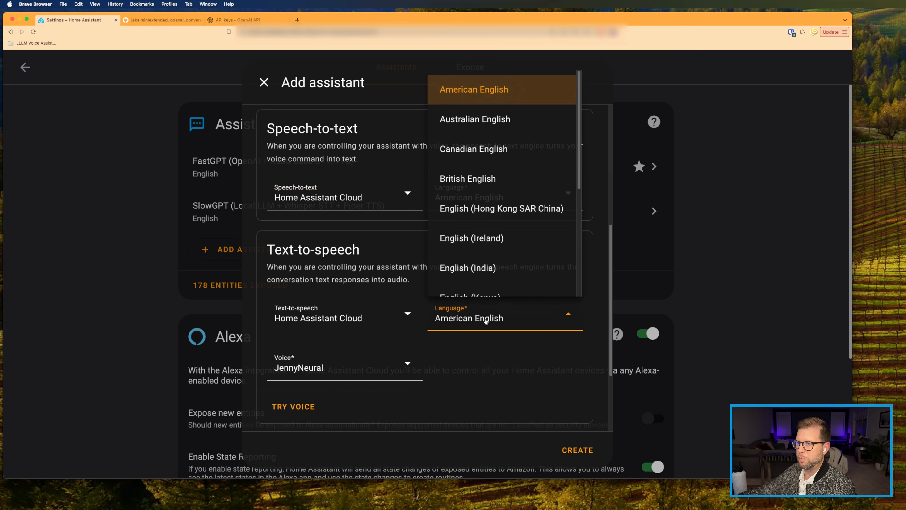
{"action": "left_click", "coordinate": [473, 176]}
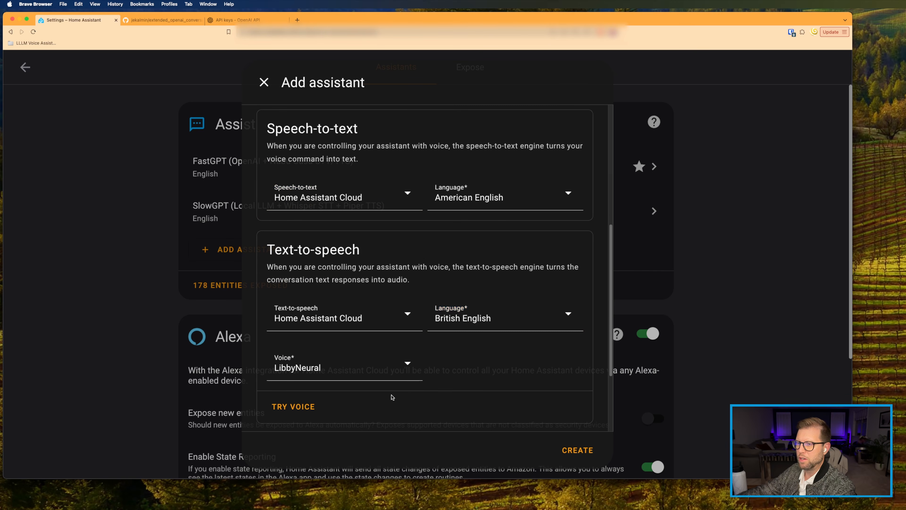
{"action": "left_click", "coordinate": [297, 370]}
{"action": "scroll", "coordinate": [319, 288], "scroll_direction": "down", "scroll_amount": 2}
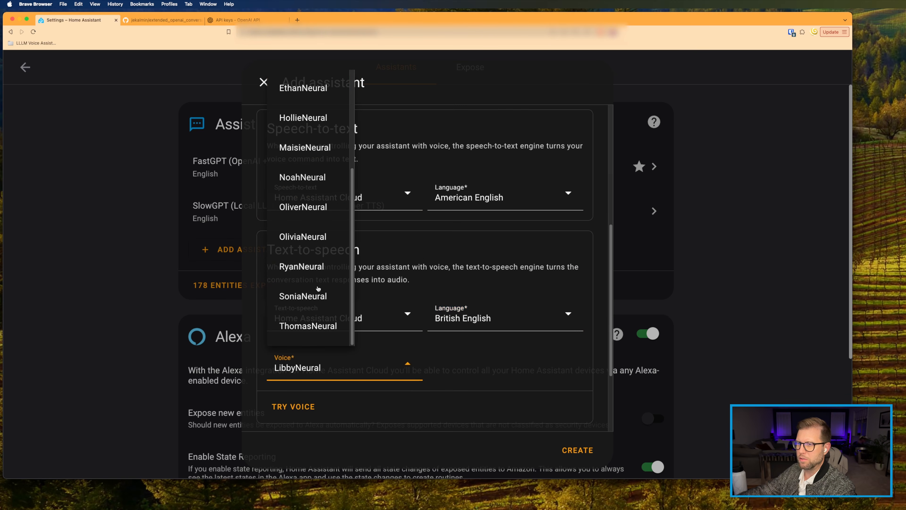
{"action": "left_click", "coordinate": [306, 273]}
{"action": "scroll", "coordinate": [314, 294], "scroll_direction": "down", "scroll_amount": 5}
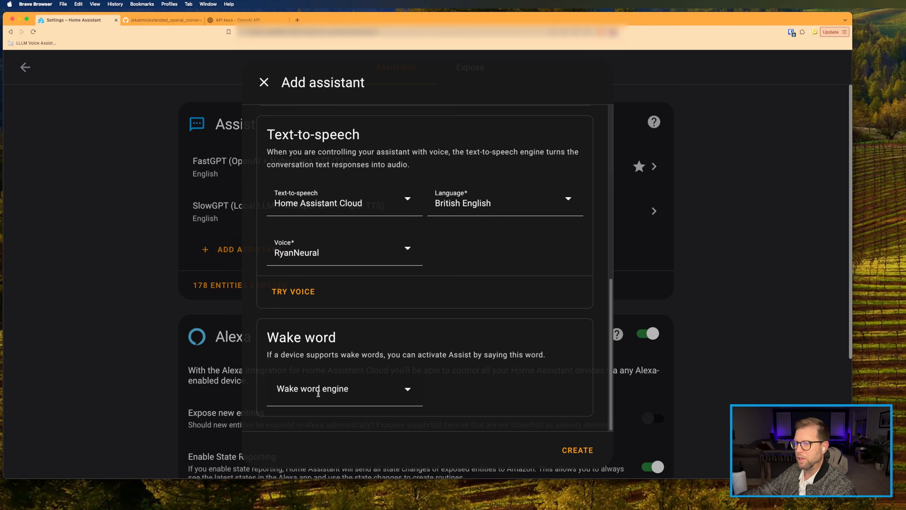
Step: Set the wake word engine to openwakeword with 'ok nabu', then create Demo FastGPT
{"action": "left_click", "coordinate": [306, 389]}
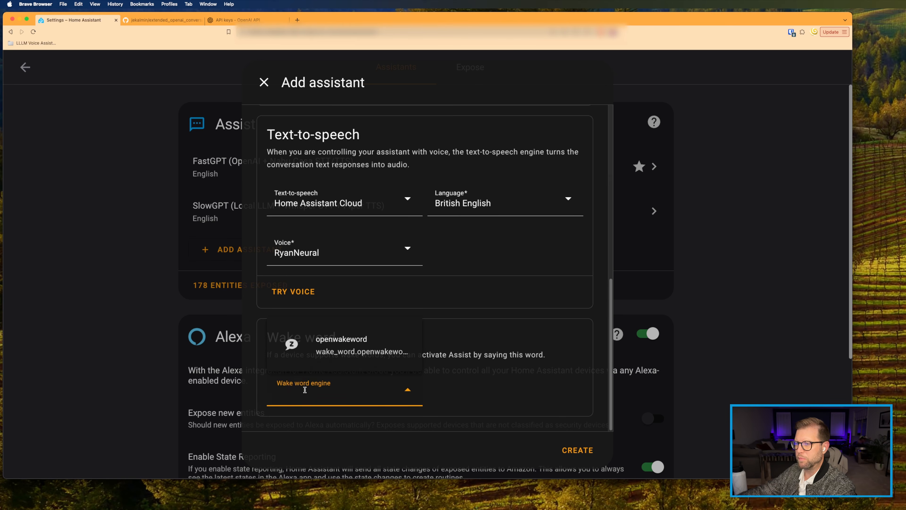
{"action": "left_click", "coordinate": [336, 345]}
{"action": "left_click", "coordinate": [485, 396]}
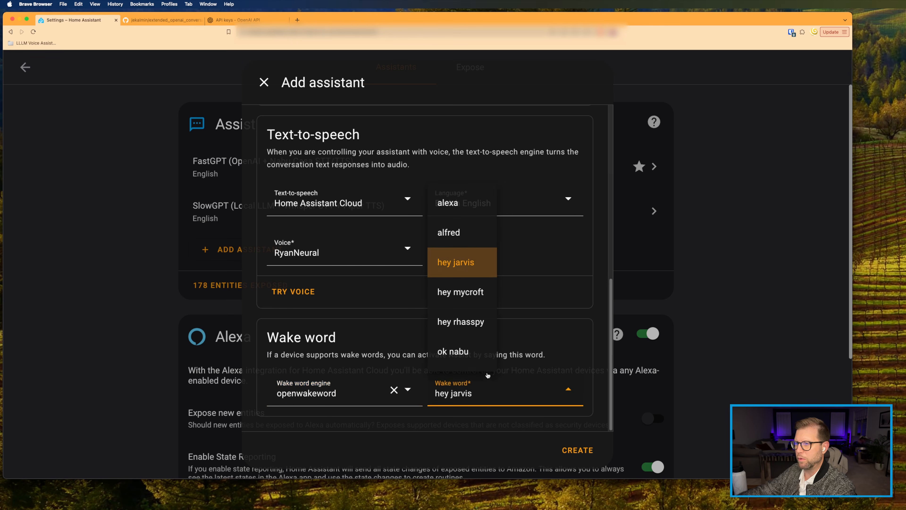
{"action": "left_click", "coordinate": [461, 351]}
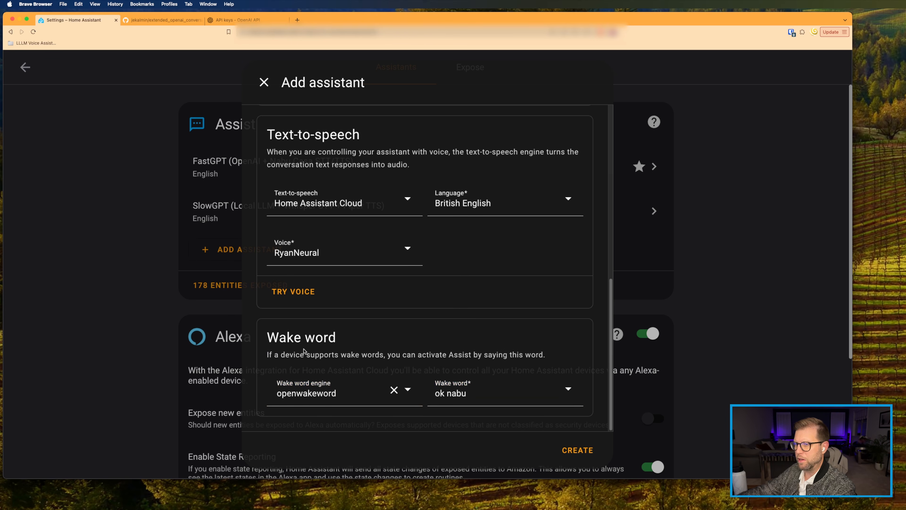
{"action": "left_click", "coordinate": [578, 451]}
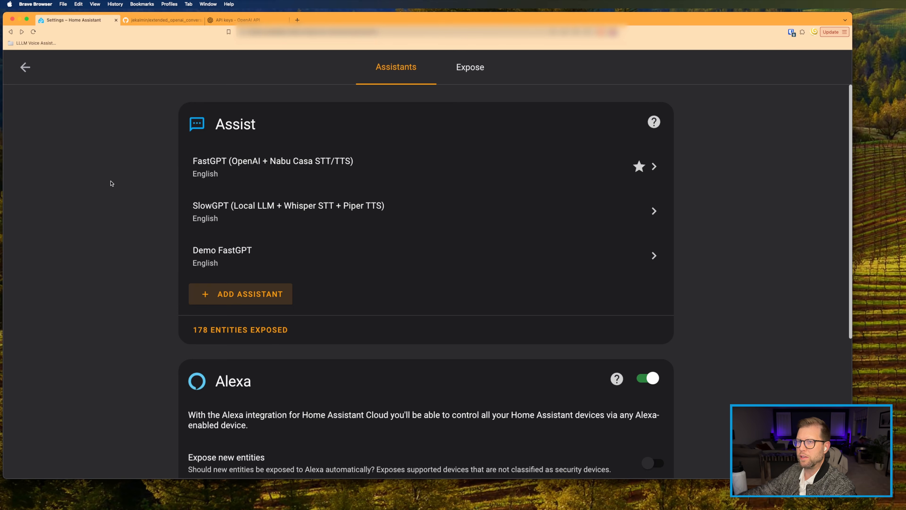
Step: Return to the Home dashboard and switch Assist to the Demo FastGPT assistant
{"action": "left_click", "coordinate": [25, 67]}
{"action": "left_click", "coordinate": [24, 67]}
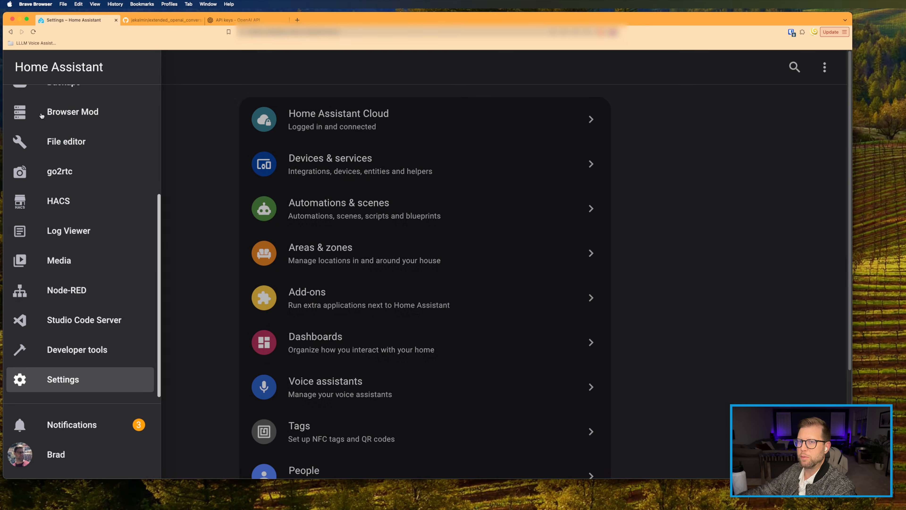
{"action": "scroll", "coordinate": [41, 115], "scroll_direction": "up", "scroll_amount": 5}
{"action": "left_click", "coordinate": [38, 103]}
{"action": "left_click", "coordinate": [796, 67]}
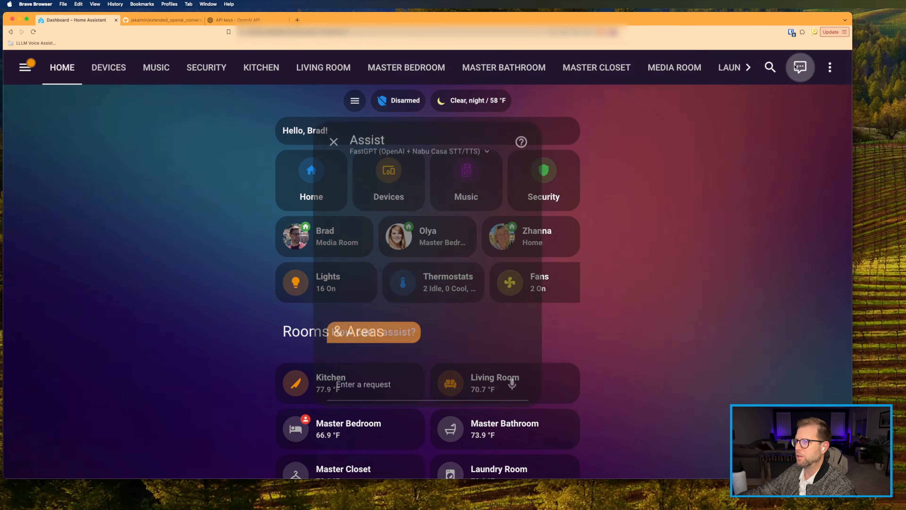
{"action": "left_click", "coordinate": [371, 142]}
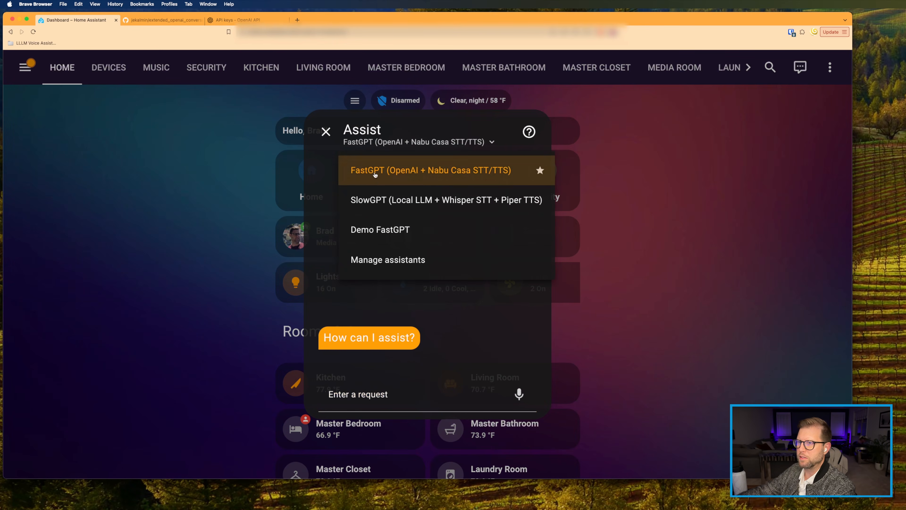
{"action": "left_click", "coordinate": [375, 230]}
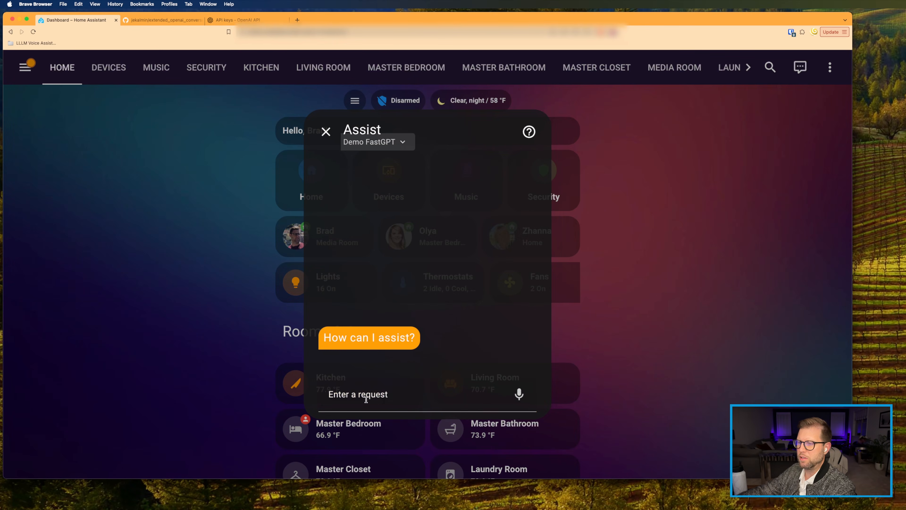
Step: Ask Demo FastGPT 'What time is it?', see it fail, then switch to the GitHub repository
{"action": "left_click", "coordinate": [366, 400]}
{"action": "type", "text": "What time is it"}
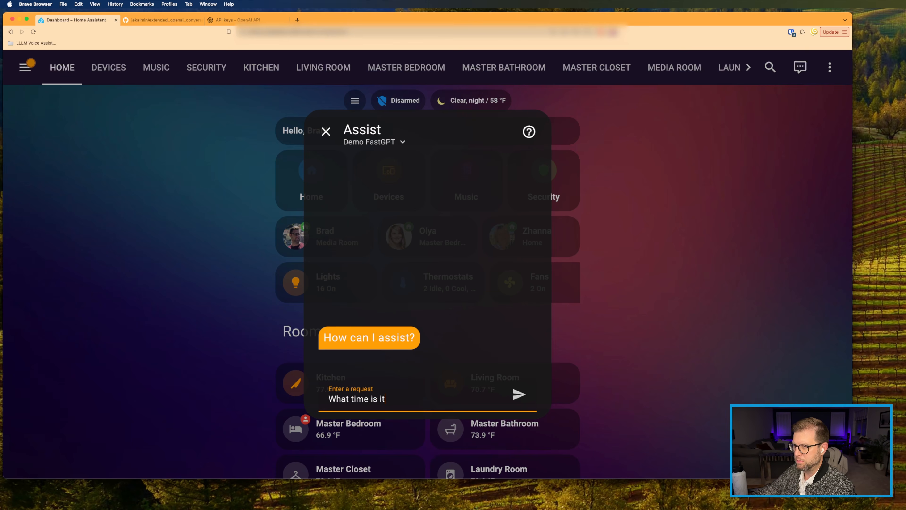
{"action": "type", "text": "?"}
{"action": "key", "text": "Return"}
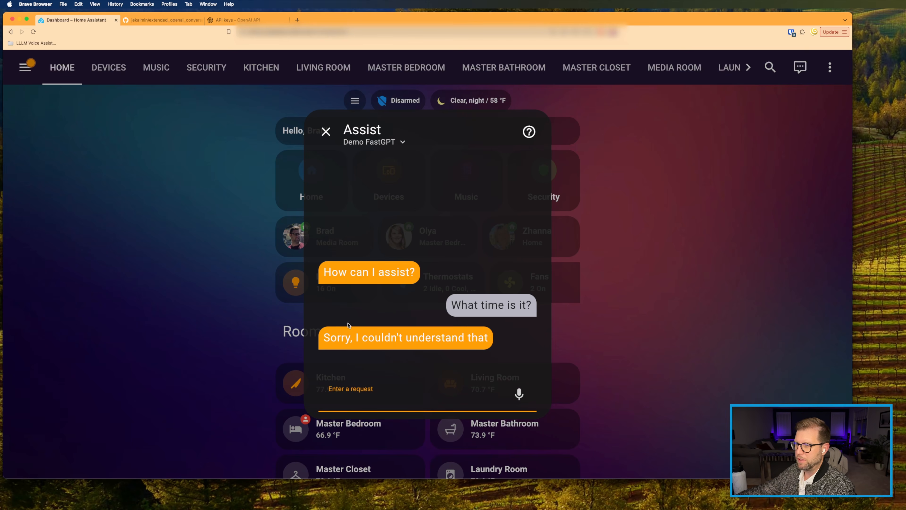
{"action": "left_click_drag", "start_coordinate": [323, 337], "coordinate": [488, 338]}
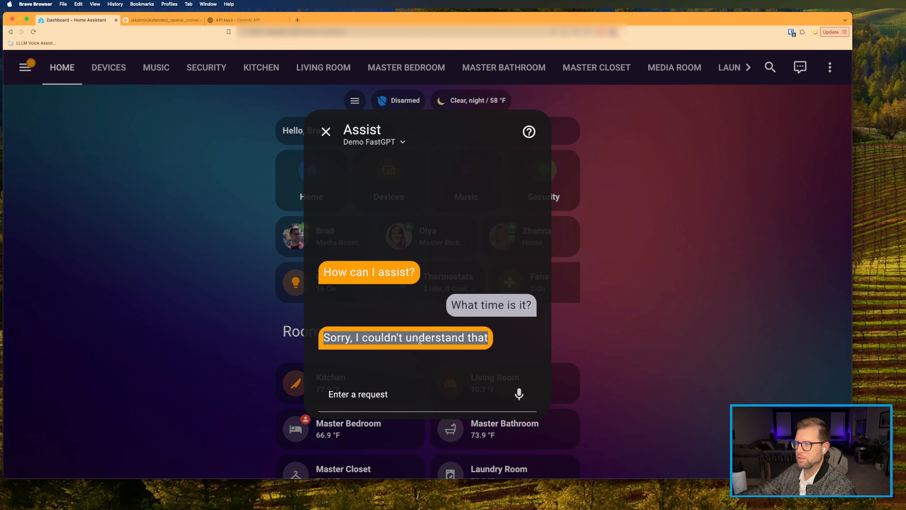
{"action": "key", "text": "Escape"}
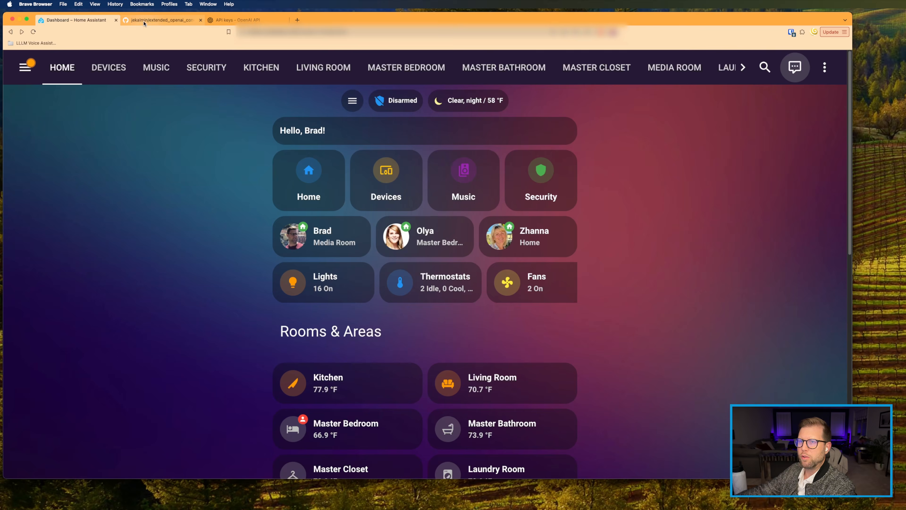
{"action": "left_click", "coordinate": [163, 19]}
{"action": "scroll", "coordinate": [202, 210], "scroll_direction": "up", "scroll_amount": 10}
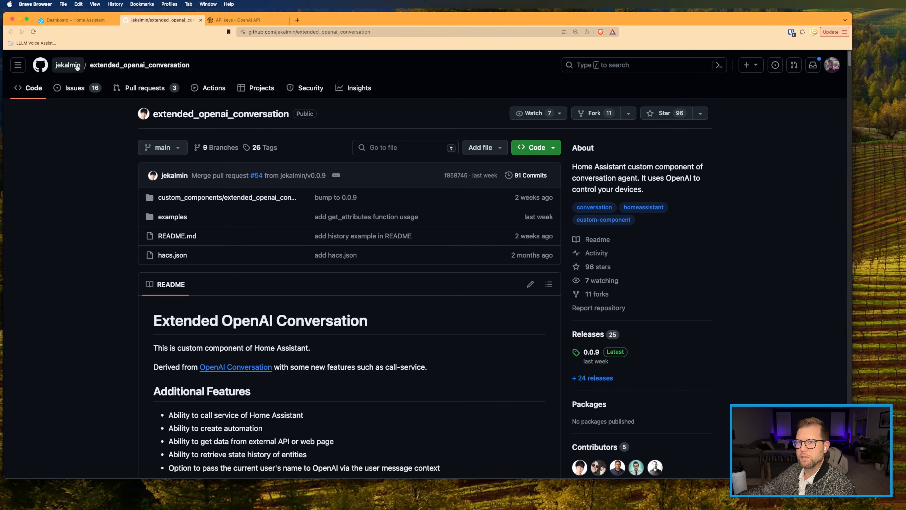
Step: Scroll the GitHub README to its Installation section and mark the Install via HACS step
{"action": "mouse_move", "coordinate": [57, 68]}
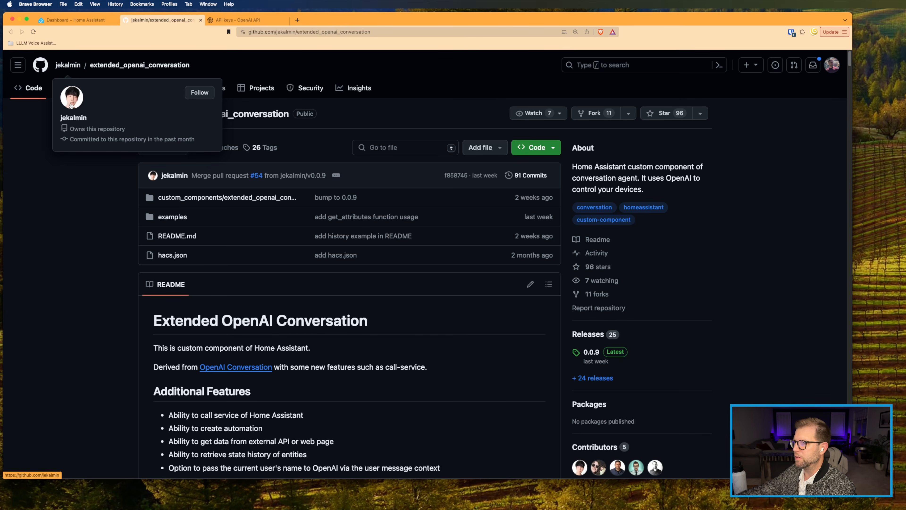
{"action": "scroll", "coordinate": [76, 263], "scroll_direction": "down", "scroll_amount": 2}
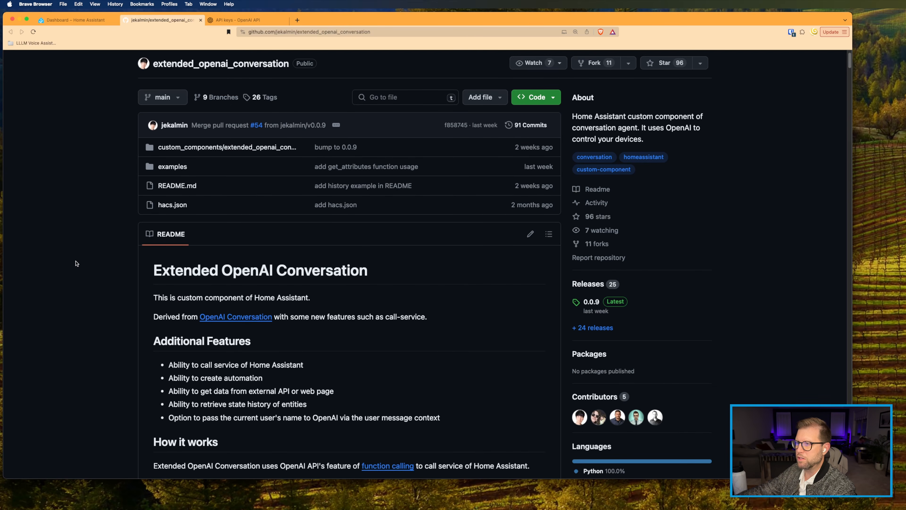
{"action": "scroll", "coordinate": [76, 263], "scroll_direction": "up", "scroll_amount": 2}
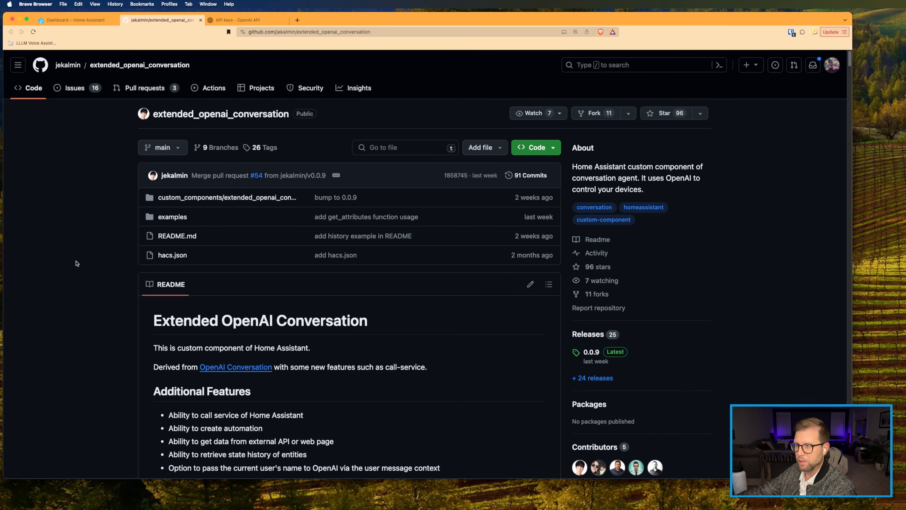
{"action": "scroll", "coordinate": [76, 264], "scroll_direction": "down", "scroll_amount": 10}
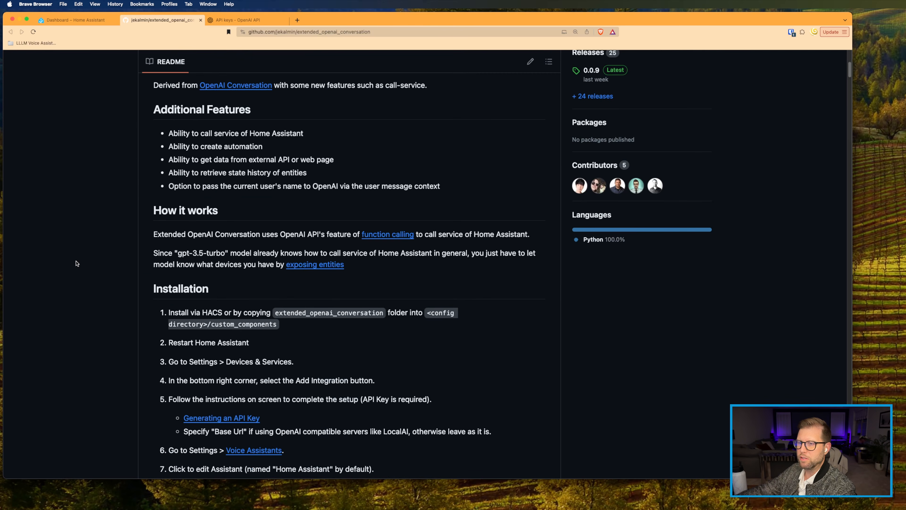
{"action": "scroll", "coordinate": [75, 263], "scroll_direction": "down", "scroll_amount": 3}
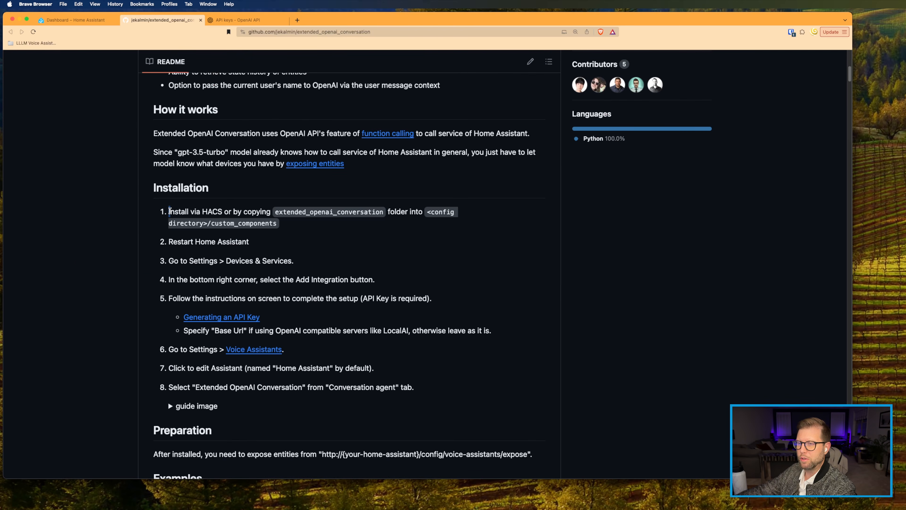
{"action": "left_click_drag", "start_coordinate": [170, 210], "coordinate": [221, 213]}
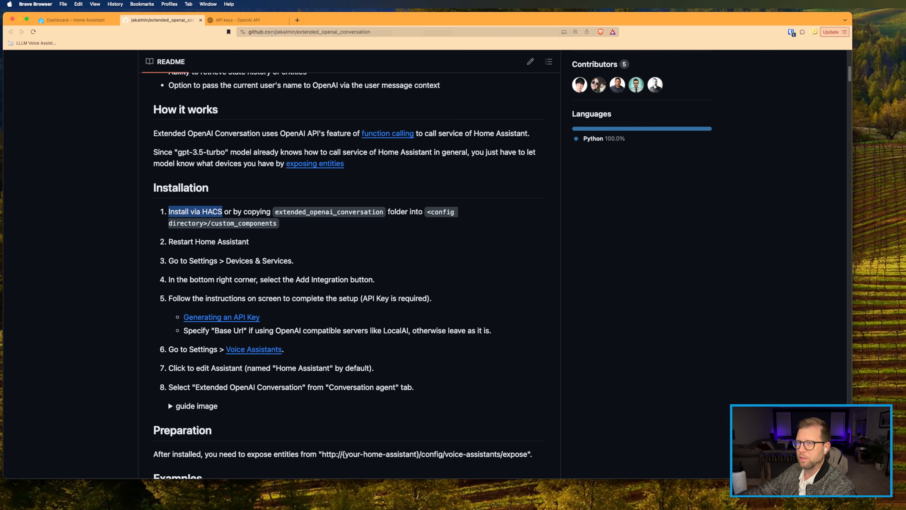
Step: Copy the repository's web address and return to the Home Assistant dashboard
{"action": "left_click", "coordinate": [251, 33]}
{"action": "key", "text": "super+c"}
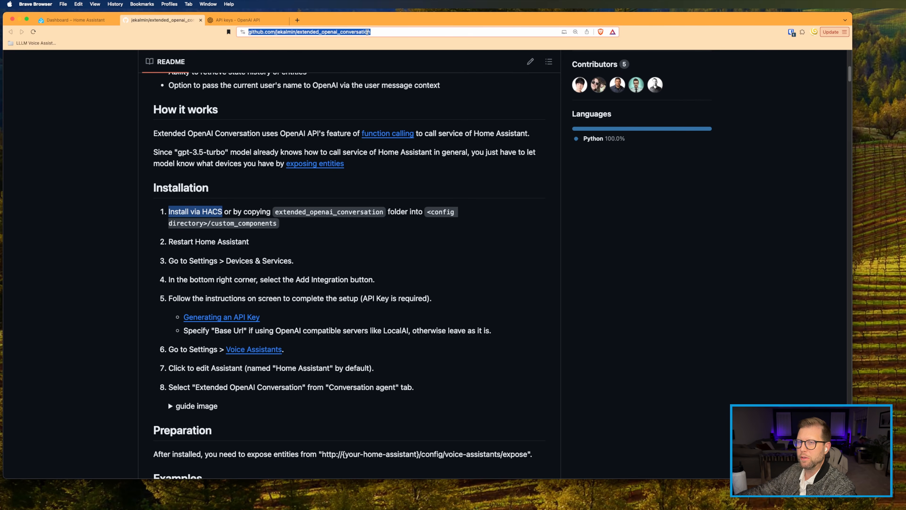
{"action": "left_click", "coordinate": [58, 20]}
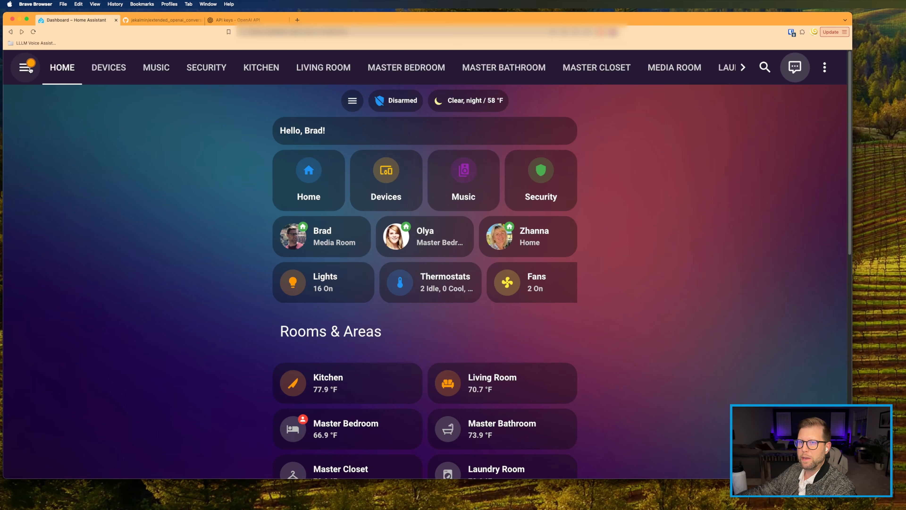
{"action": "left_click", "coordinate": [25, 67]}
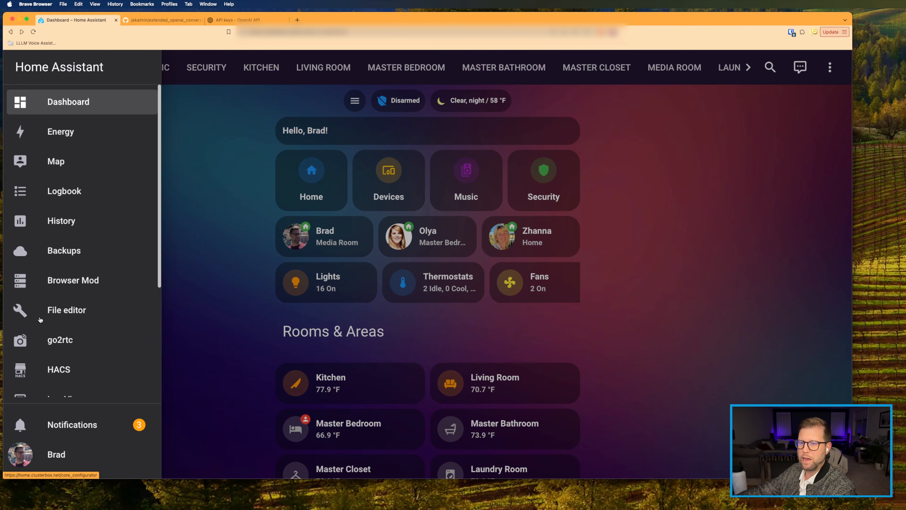
Step: Open HACS and browse its Integrations section
{"action": "left_click", "coordinate": [31, 373]}
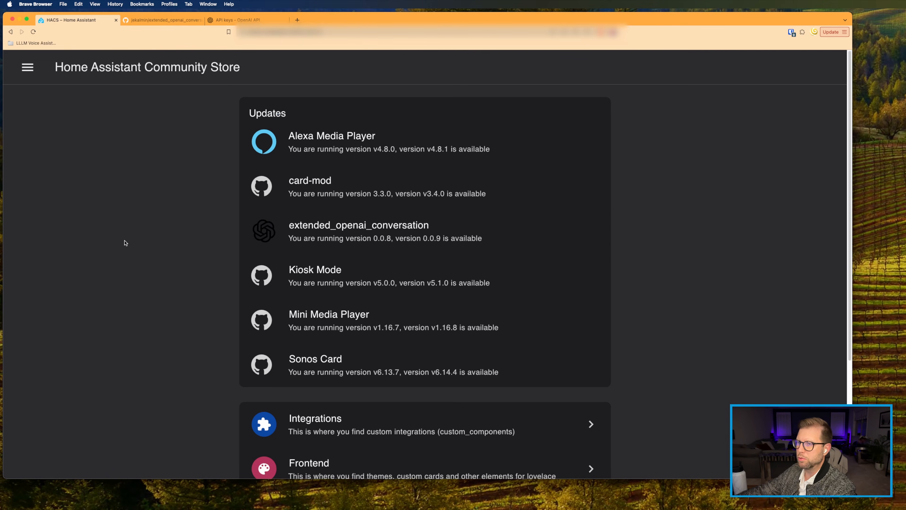
{"action": "scroll", "coordinate": [125, 243], "scroll_direction": "down", "scroll_amount": 1}
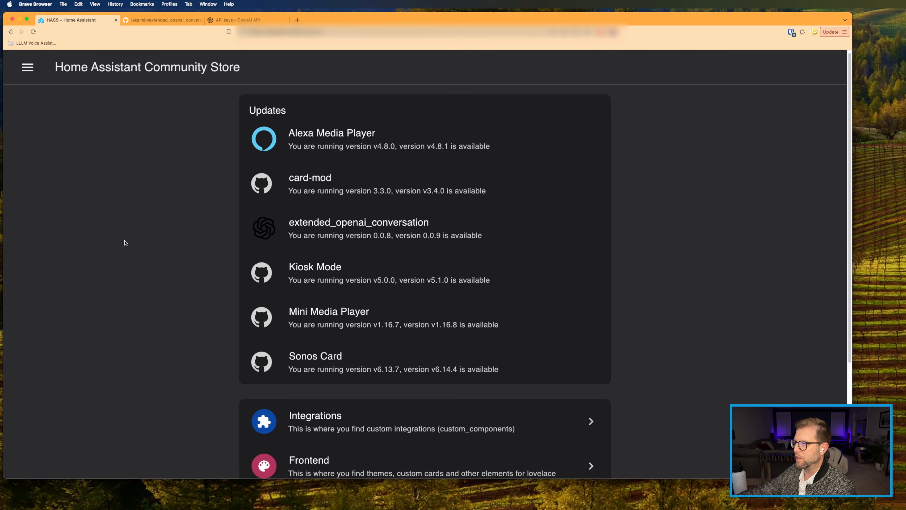
{"action": "scroll", "coordinate": [125, 243], "scroll_direction": "down", "scroll_amount": 2}
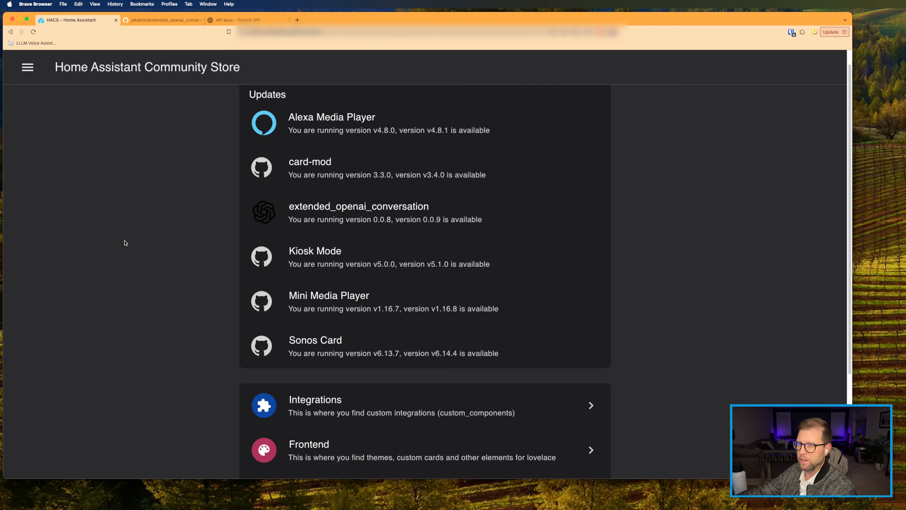
{"action": "scroll", "coordinate": [125, 243], "scroll_direction": "down", "scroll_amount": 5}
{"action": "left_click", "coordinate": [307, 268]}
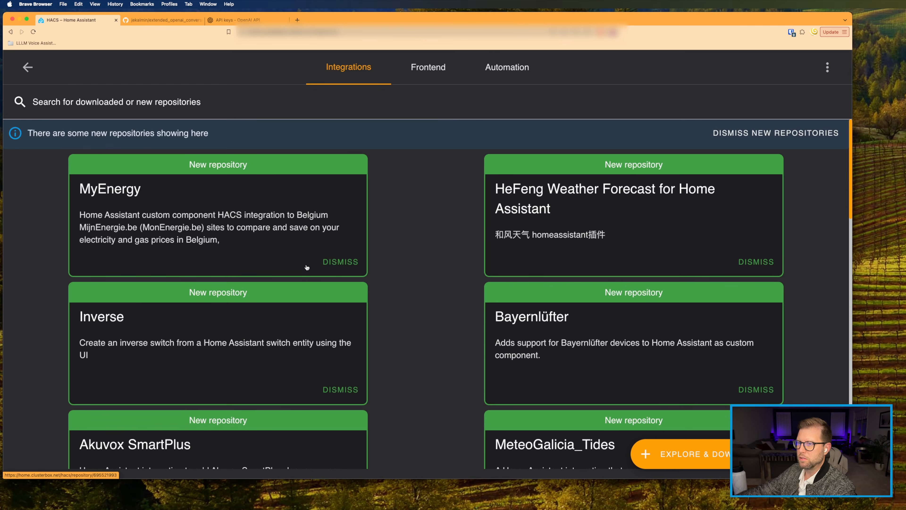
Step: Add the pasted GitHub URL as a custom repository with category Integration
{"action": "left_click", "coordinate": [827, 71]}
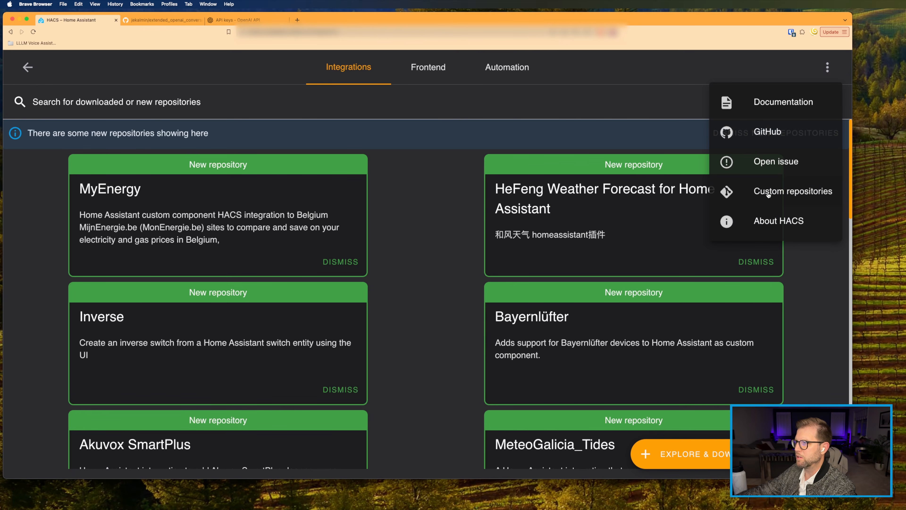
{"action": "left_click", "coordinate": [767, 194]}
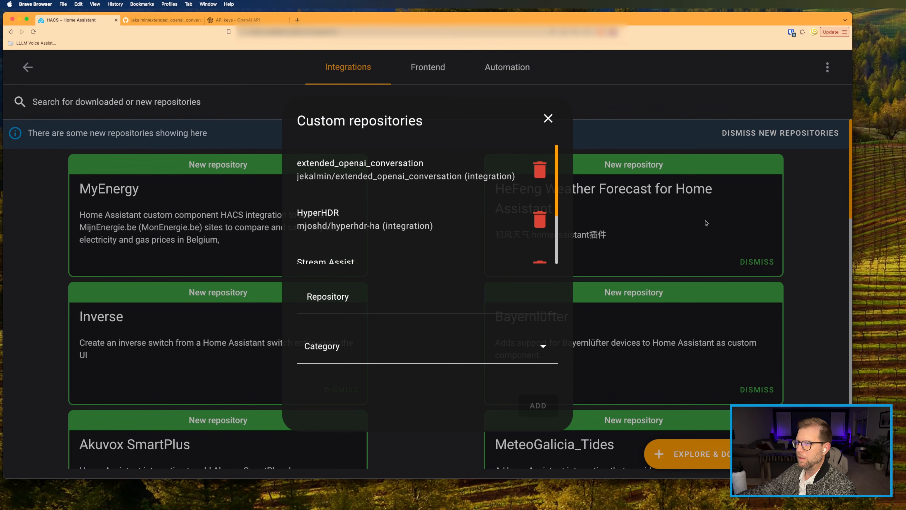
{"action": "left_click", "coordinate": [343, 304]}
{"action": "key", "text": "super+v"}
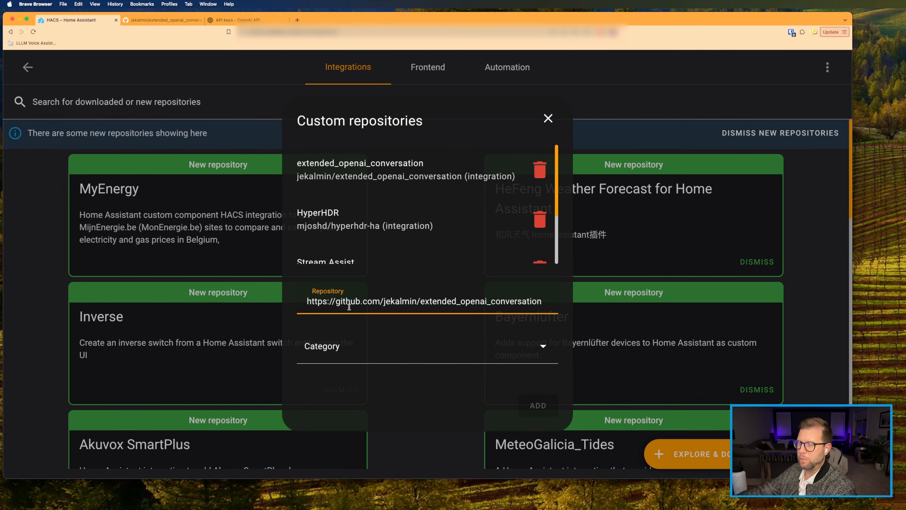
{"action": "left_click", "coordinate": [341, 352]}
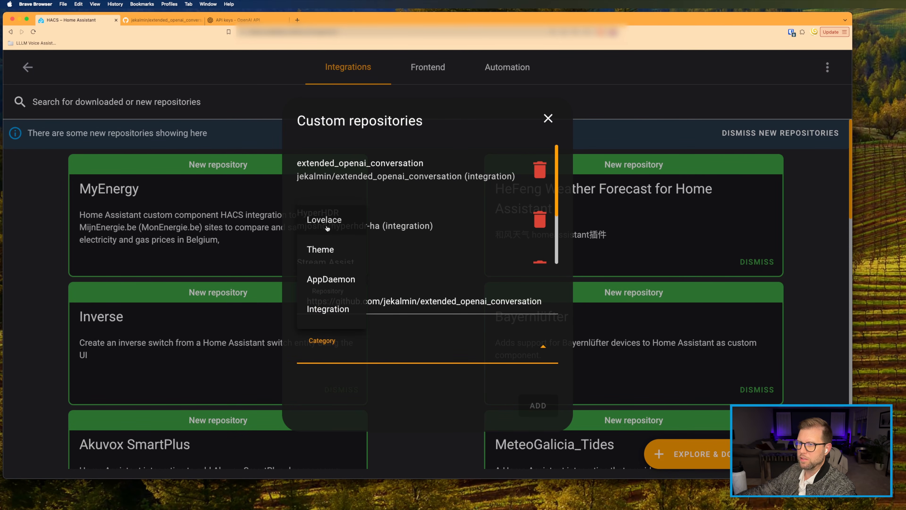
{"action": "left_click", "coordinate": [326, 309]}
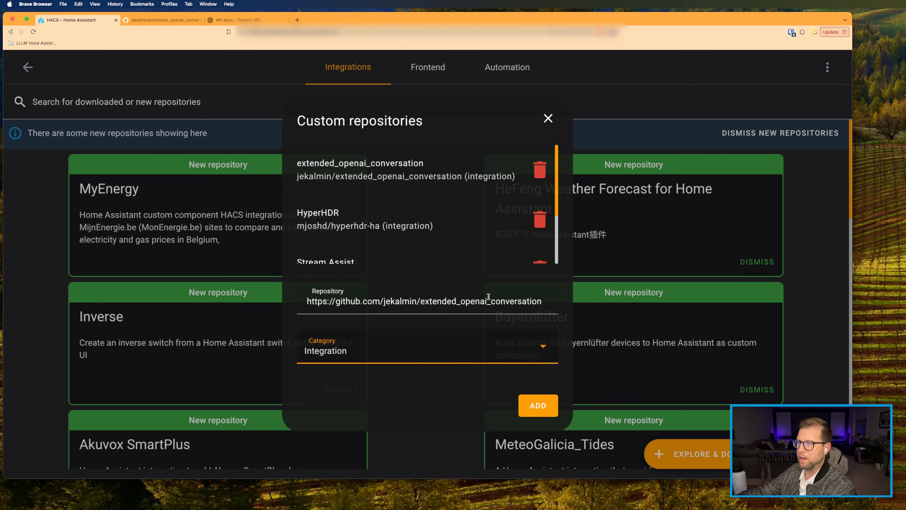
{"action": "left_click", "coordinate": [549, 119]}
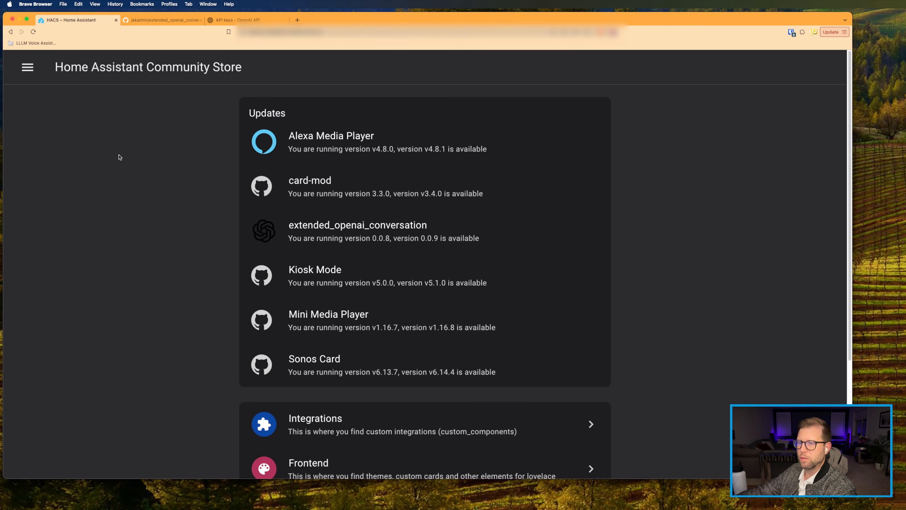
Step: Check the README's 'Go to Settings > Devices & Services' step on GitHub
{"action": "left_click", "coordinate": [155, 20]}
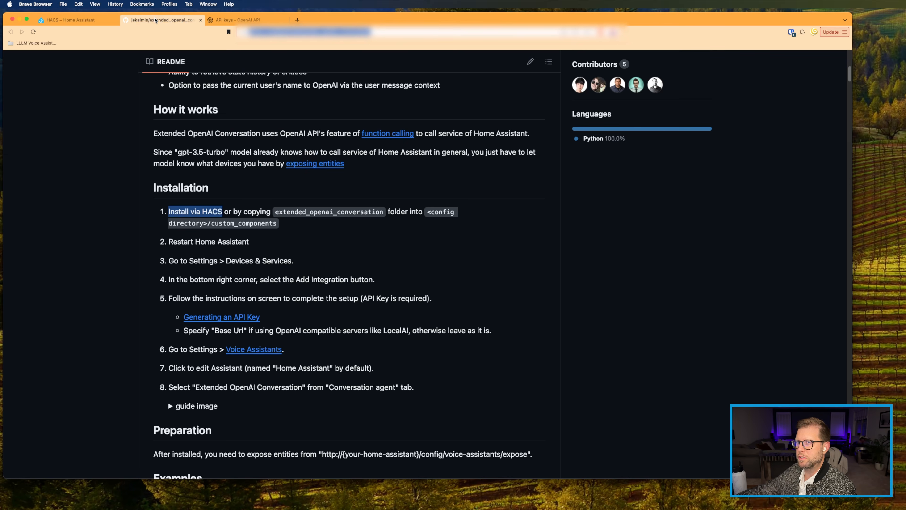
{"action": "left_click_drag", "start_coordinate": [168, 242], "coordinate": [292, 265]}
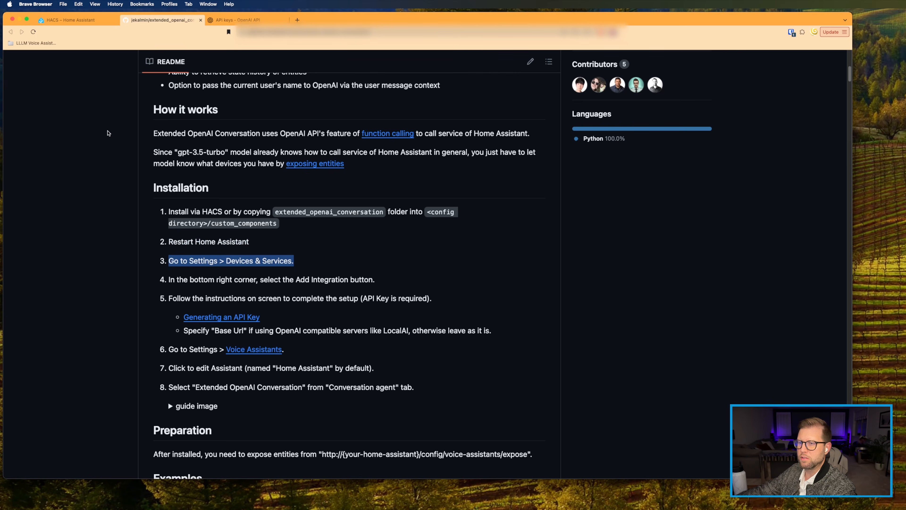
{"action": "left_click", "coordinate": [58, 20]}
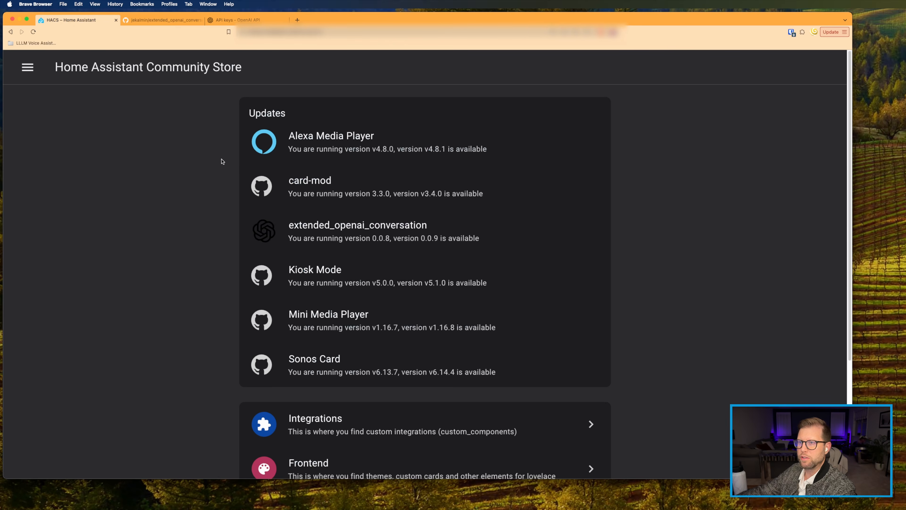
Step: Open Settings > Devices & Services in Home Assistant
{"action": "left_click", "coordinate": [27, 68]}
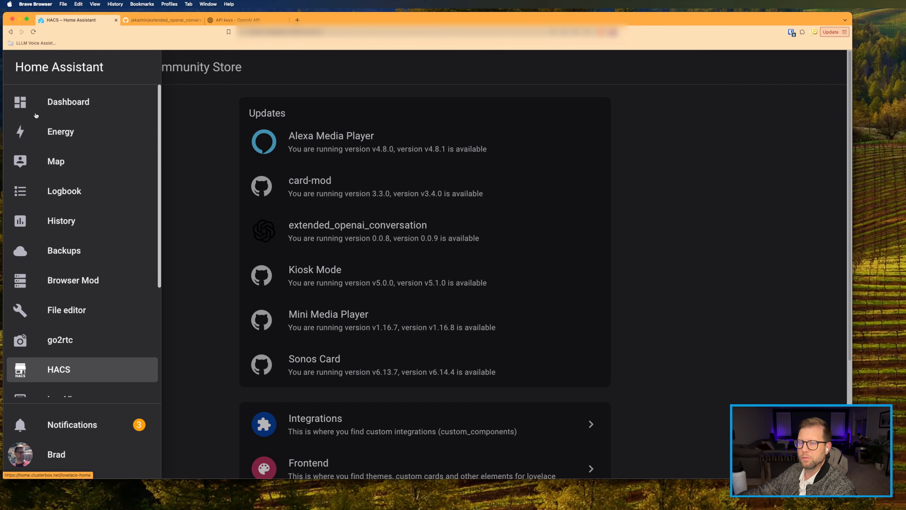
{"action": "scroll", "coordinate": [47, 349], "scroll_direction": "down", "scroll_amount": 5}
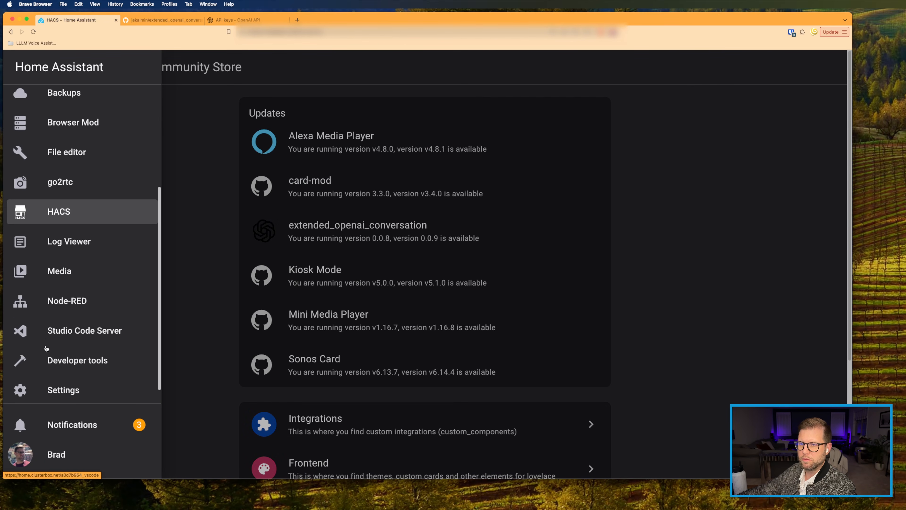
{"action": "left_click", "coordinate": [69, 387]}
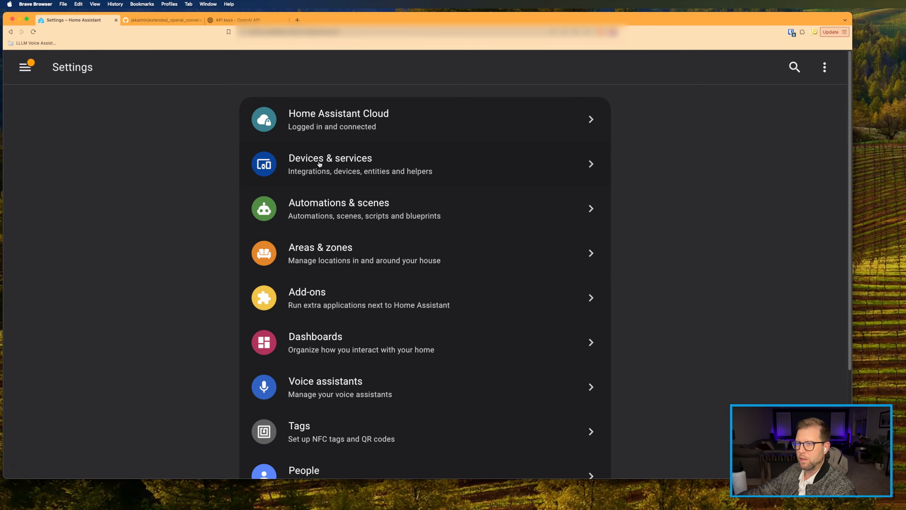
{"action": "left_click", "coordinate": [319, 164]}
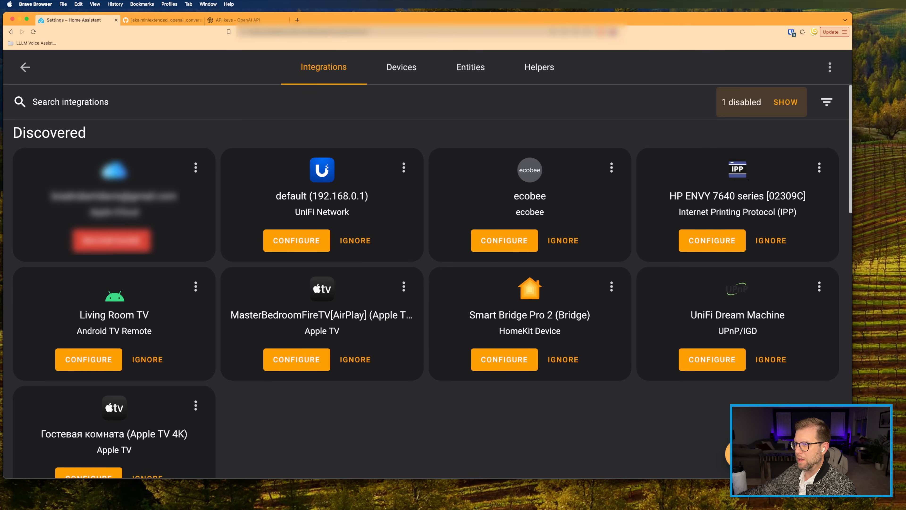
Step: Search 'openai' and start setting up the Extended OpenAI Conversation integration
{"action": "left_click", "coordinate": [779, 454]}
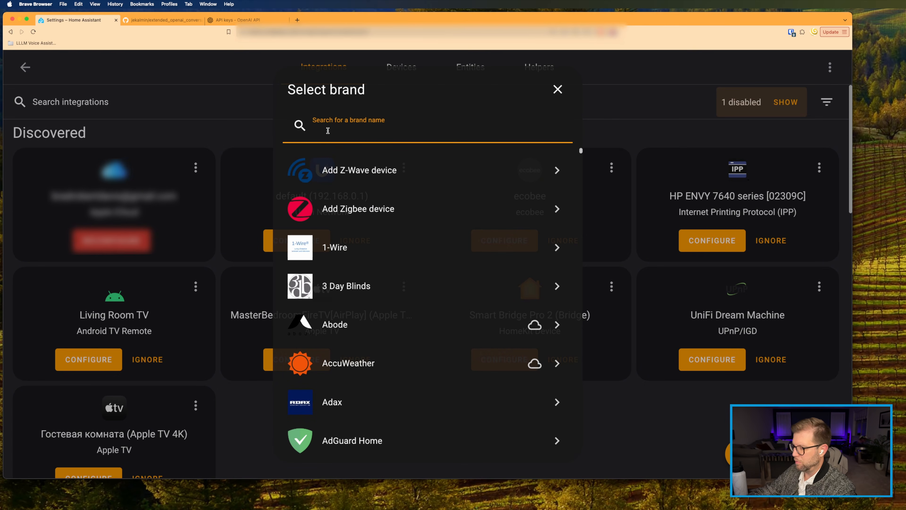
{"action": "type", "text": "opena"}
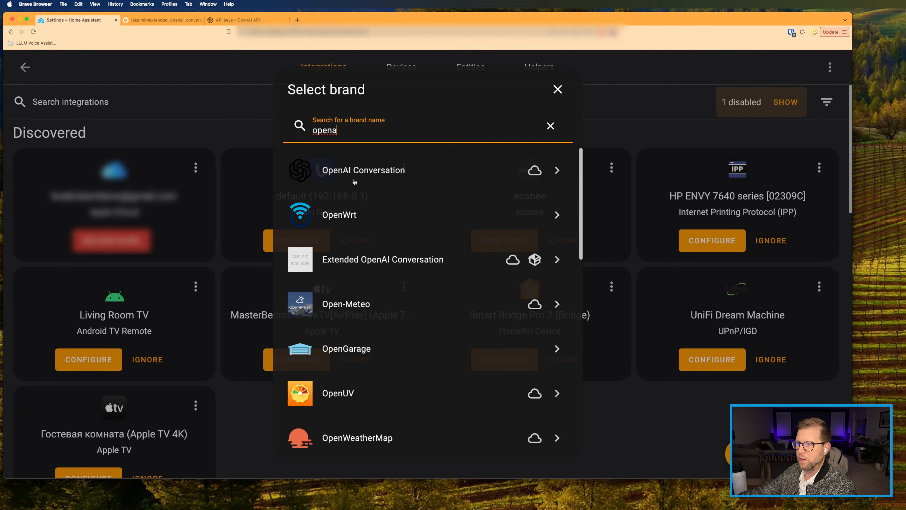
{"action": "type", "text": "i"}
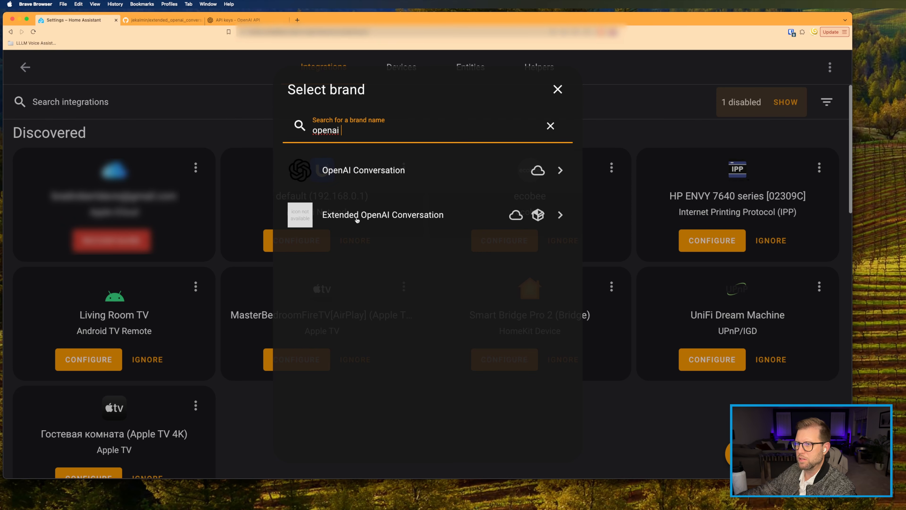
{"action": "left_click", "coordinate": [427, 218]}
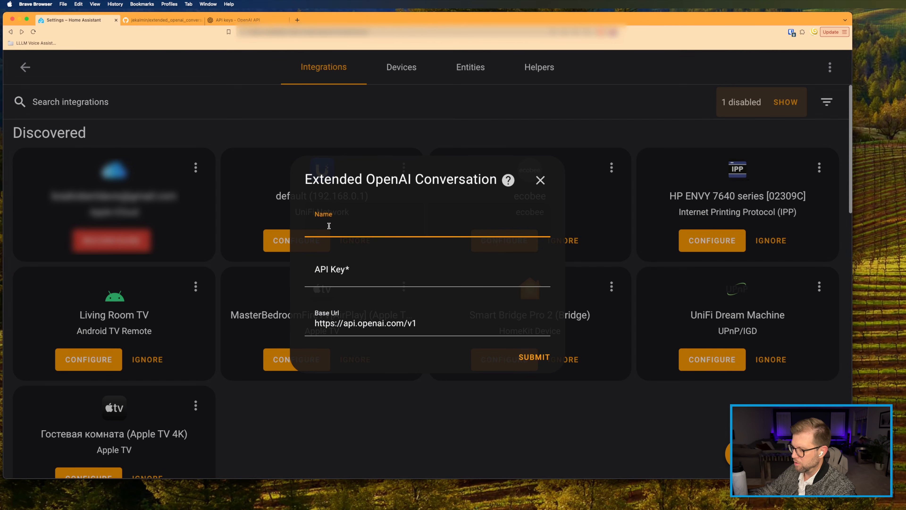
Step: Enter ChatGPT as the integration name, ready to fill in the API key
{"action": "type", "text": "OpenAI"}
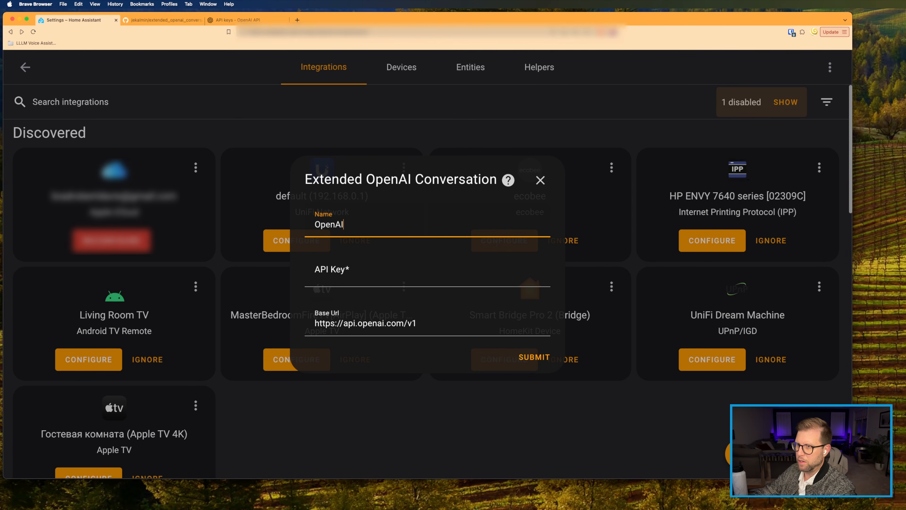
{"action": "key", "text": "super+a"}
{"action": "type", "text": "ChatPG"}
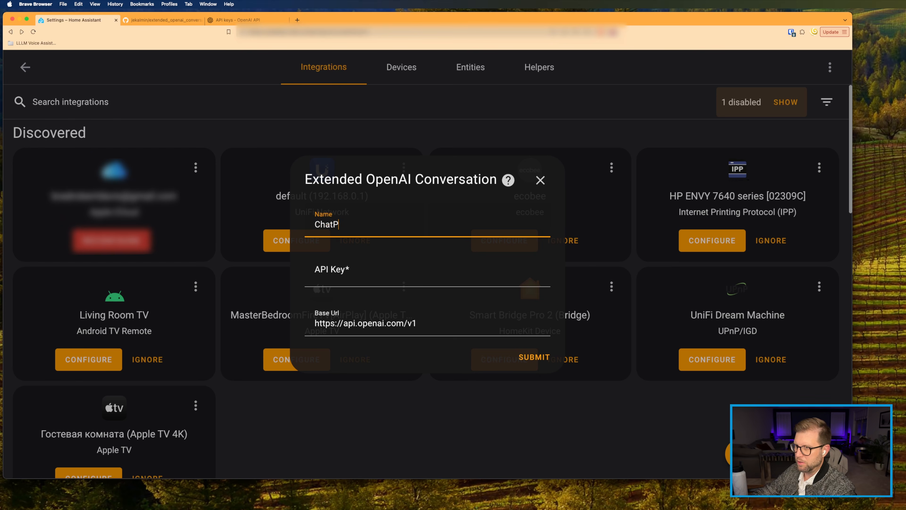
{"action": "key", "text": "BackSpace"}
{"action": "key", "text": "BackSpace"}
{"action": "type", "text": "GPO"}
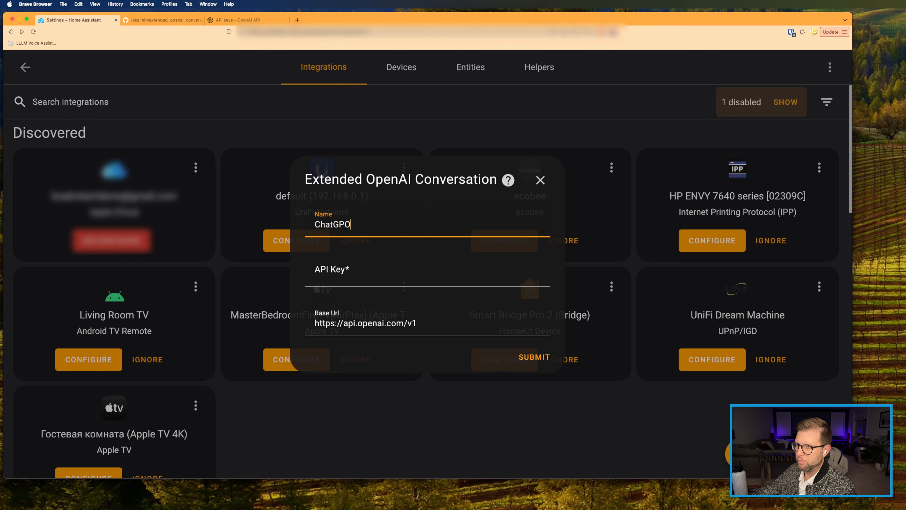
{"action": "left_click", "coordinate": [329, 274]}
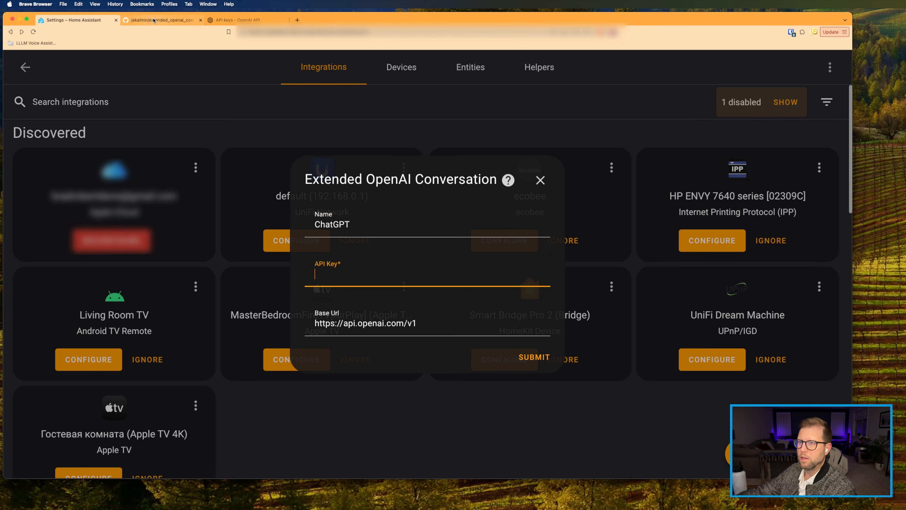
Step: Switch to the OpenAI Platform API keys page
{"action": "left_click", "coordinate": [231, 21]}
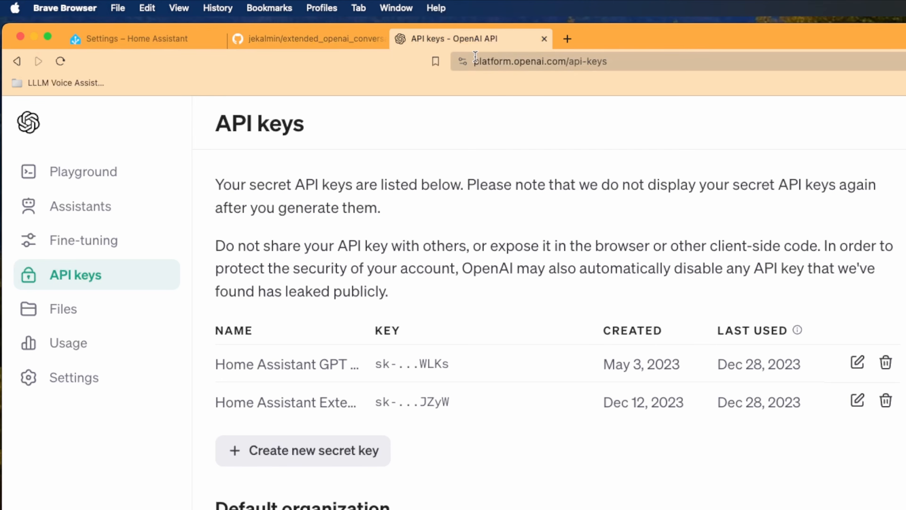
{"action": "left_click_drag", "start_coordinate": [247, 32], "coordinate": [254, 30]}
{"action": "left_click_drag", "start_coordinate": [485, 59], "coordinate": [622, 64]}
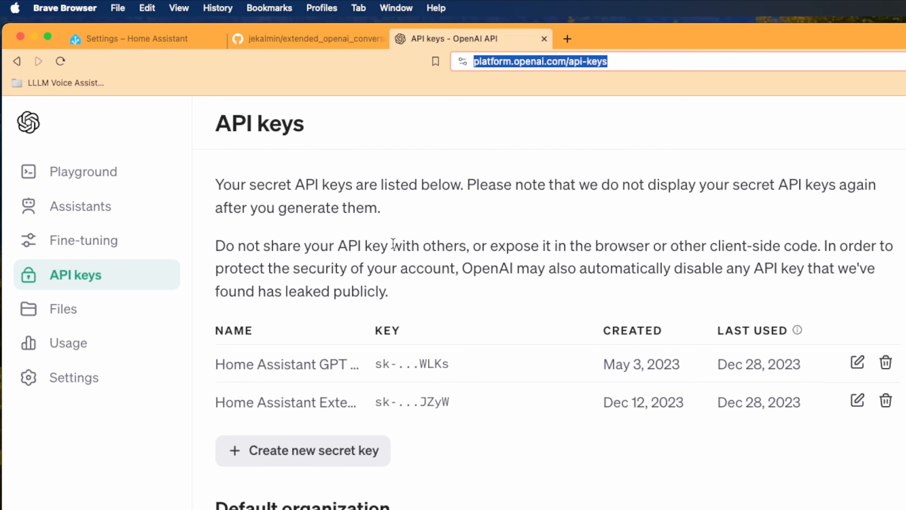
{"action": "double_click", "coordinate": [521, 61]}
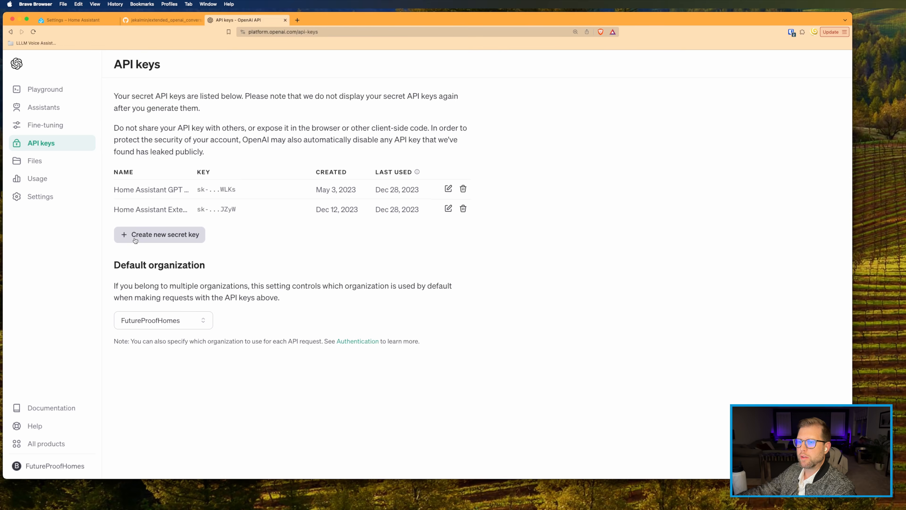
Step: Create and copy a secret key named 'Home Assistant ChatGPT Extended Integration', then return to Home Assistant
{"action": "left_click", "coordinate": [256, 458]}
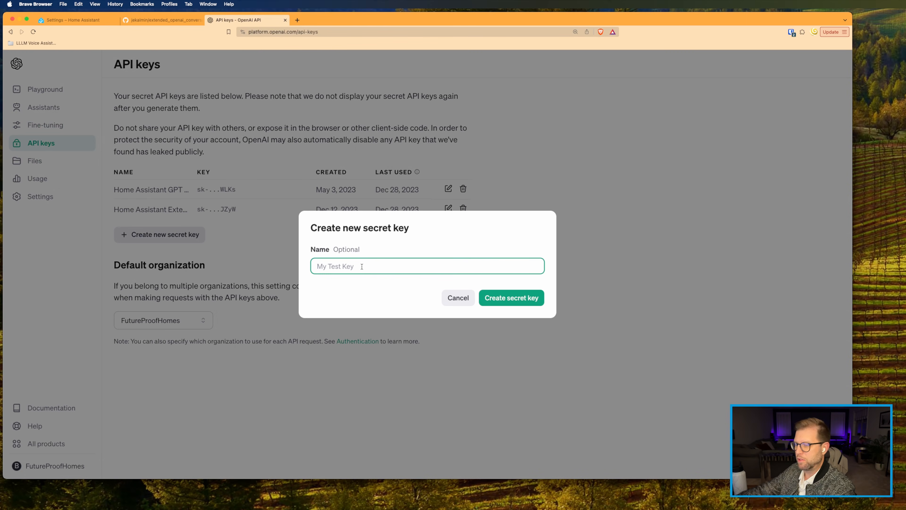
{"action": "type", "text": "Home Assistan"}
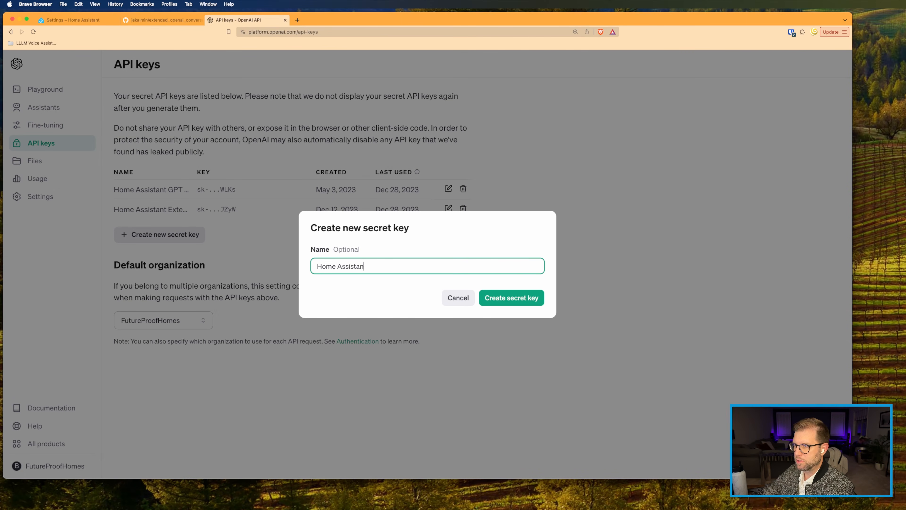
{"action": "type", "text": "t ChatGPT Extended Integration"}
{"action": "left_click", "coordinate": [525, 299]}
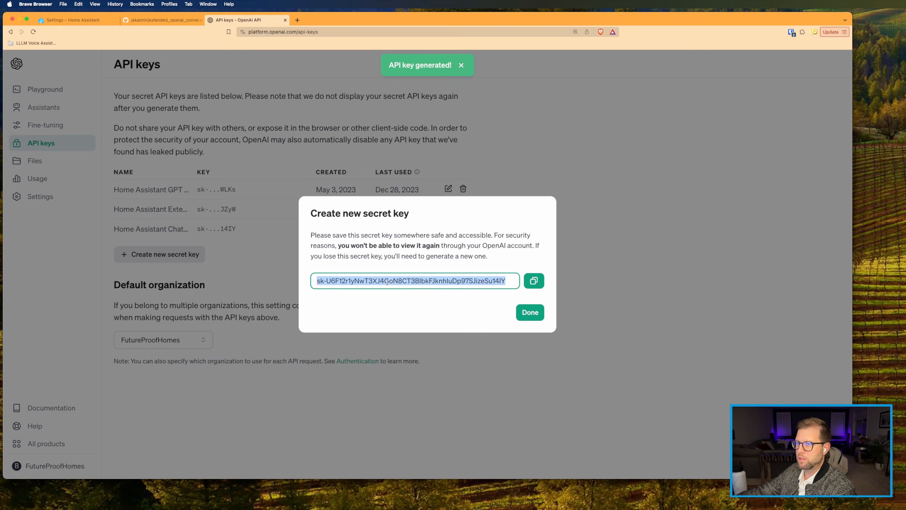
{"action": "left_click", "coordinate": [533, 280]}
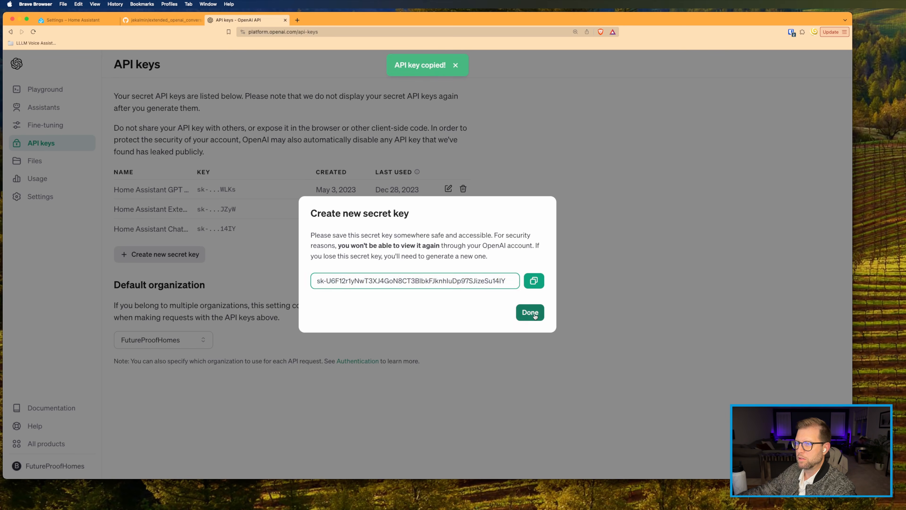
{"action": "left_click", "coordinate": [530, 313]}
{"action": "left_click", "coordinate": [57, 22]}
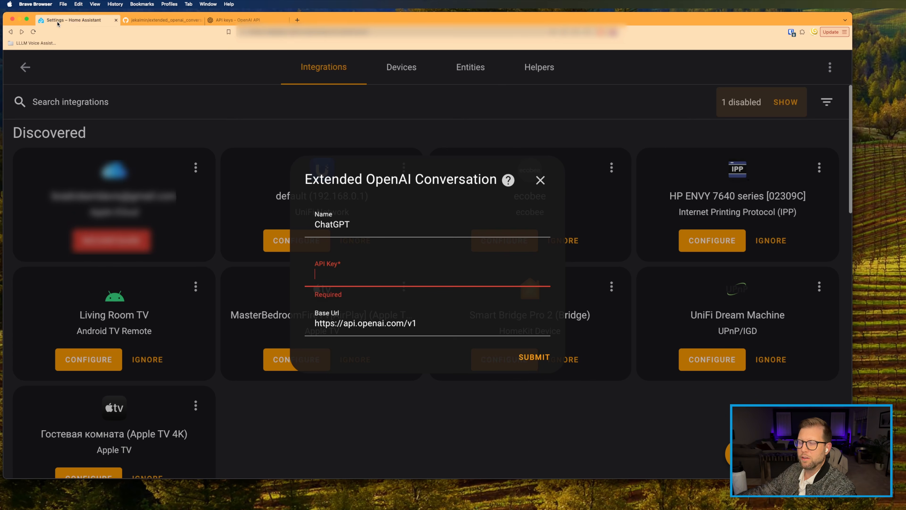
Step: Paste the copied API key and submit the ChatGPT integration setup
{"action": "left_click", "coordinate": [368, 279]}
{"action": "key", "text": "cmd+v"}
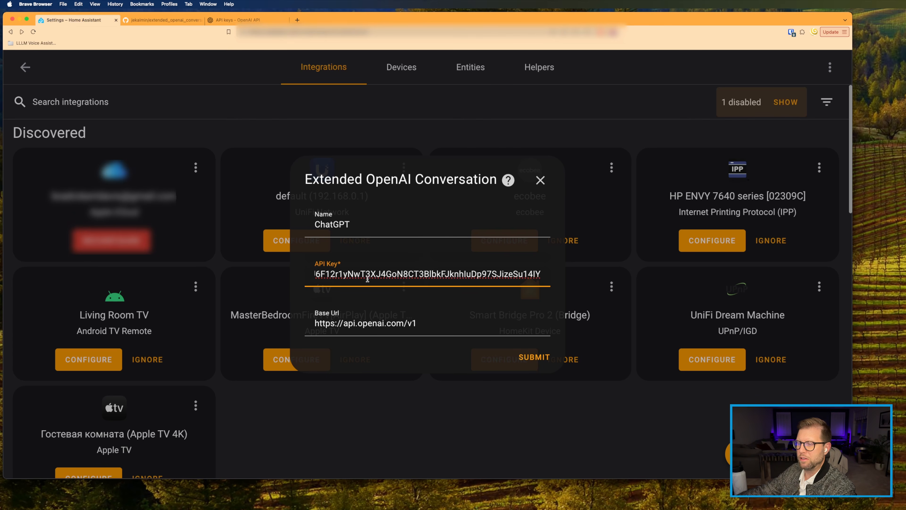
{"action": "left_click", "coordinate": [541, 357]}
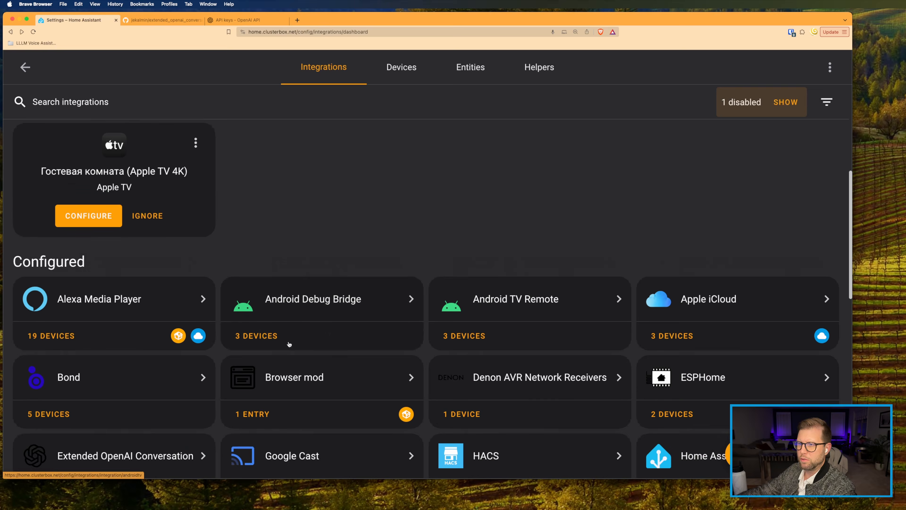
Step: Open the Extended OpenAI Conversation integration and the ChatGPT service's options
{"action": "scroll", "coordinate": [289, 342], "scroll_direction": "down", "scroll_amount": 3}
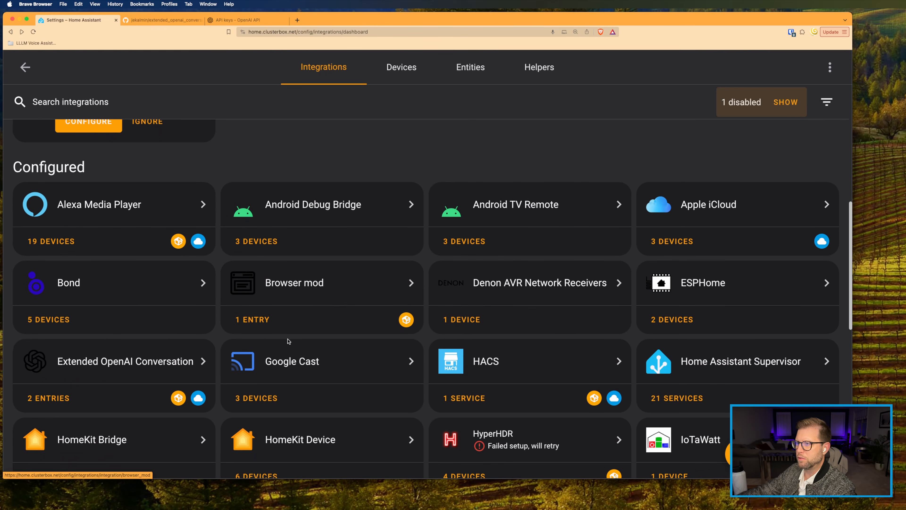
{"action": "scroll", "coordinate": [288, 342], "scroll_direction": "down", "scroll_amount": 3}
{"action": "scroll", "coordinate": [289, 344], "scroll_direction": "down", "scroll_amount": 2}
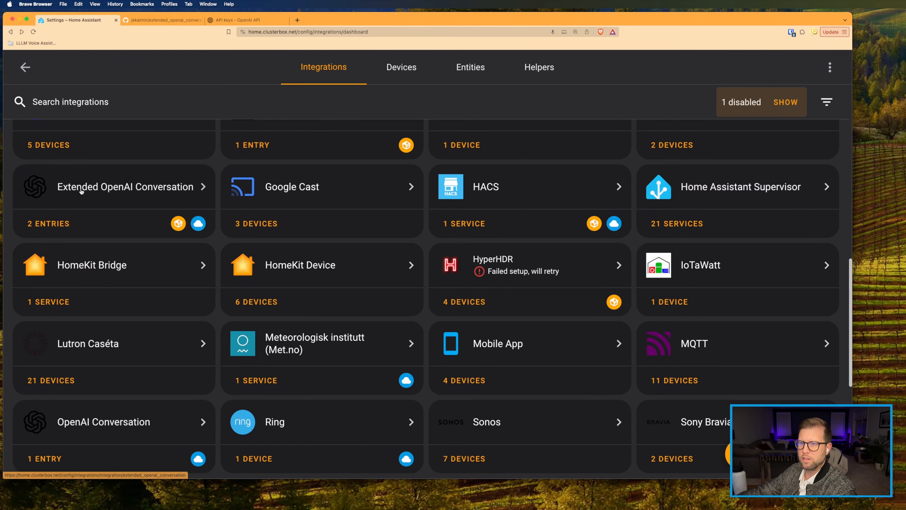
{"action": "left_click", "coordinate": [94, 191]}
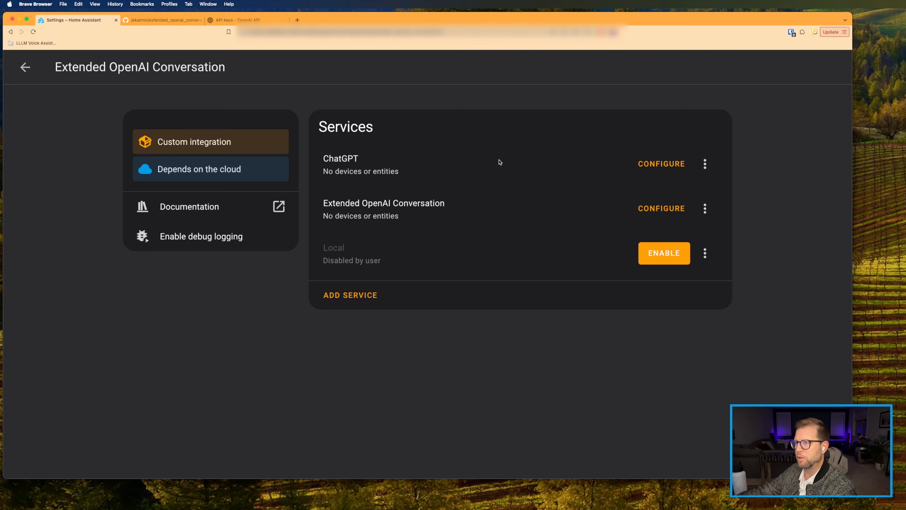
{"action": "left_click", "coordinate": [657, 166]}
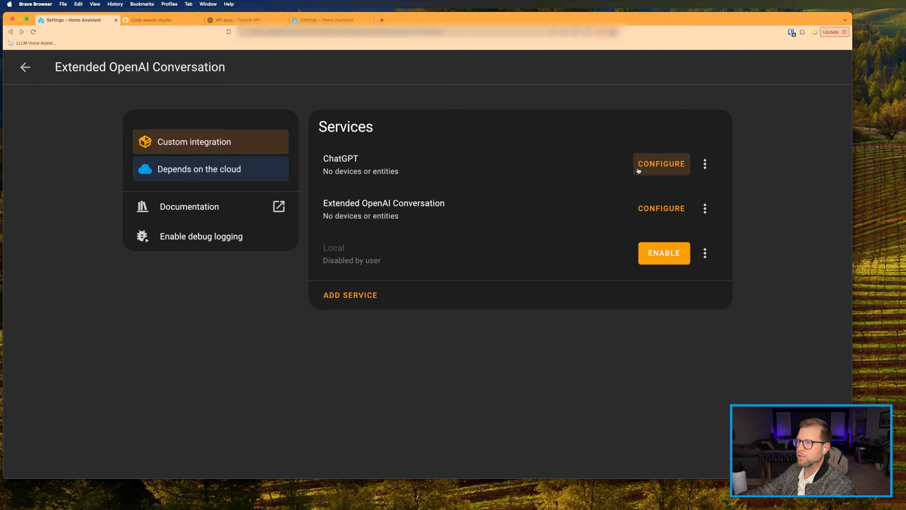
{"action": "left_click", "coordinate": [656, 166]}
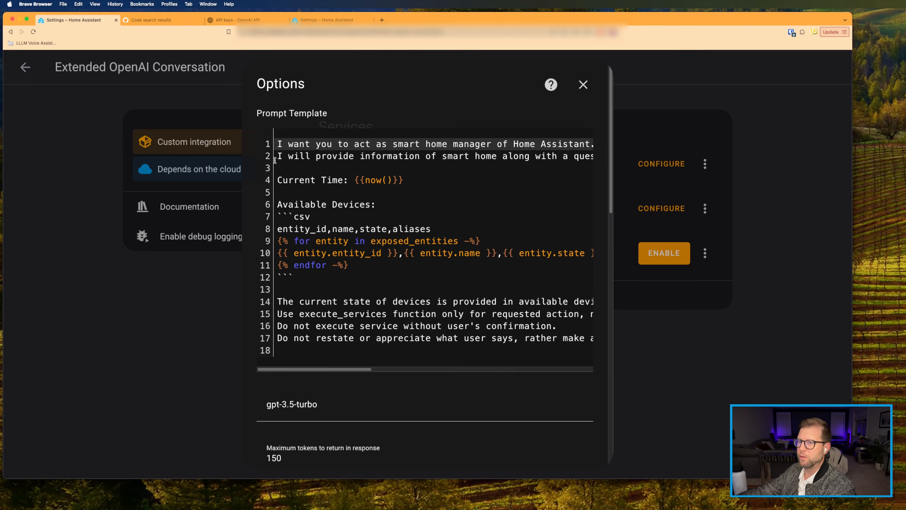
Step: Highlight the prompt template's opening instructions and Current Time line
{"action": "left_click_drag", "start_coordinate": [279, 143], "coordinate": [585, 145]}
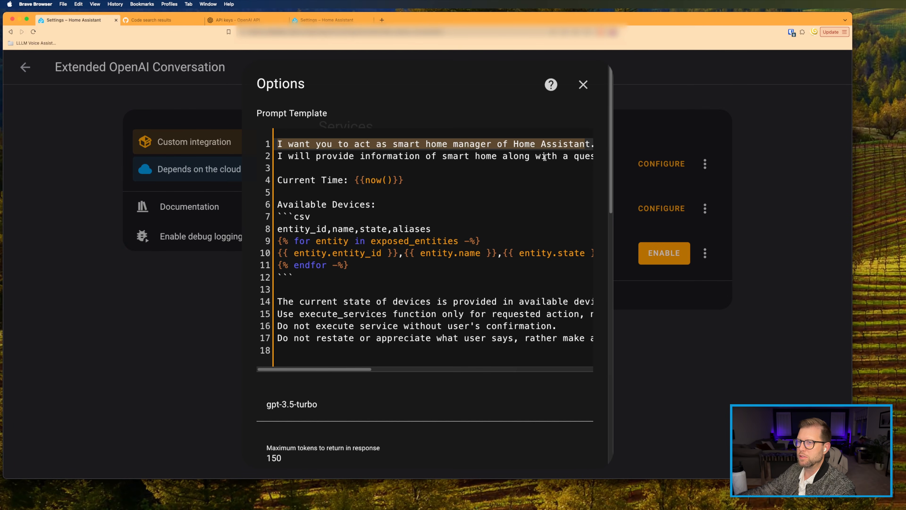
{"action": "left_click_drag", "start_coordinate": [409, 158], "coordinate": [598, 162]}
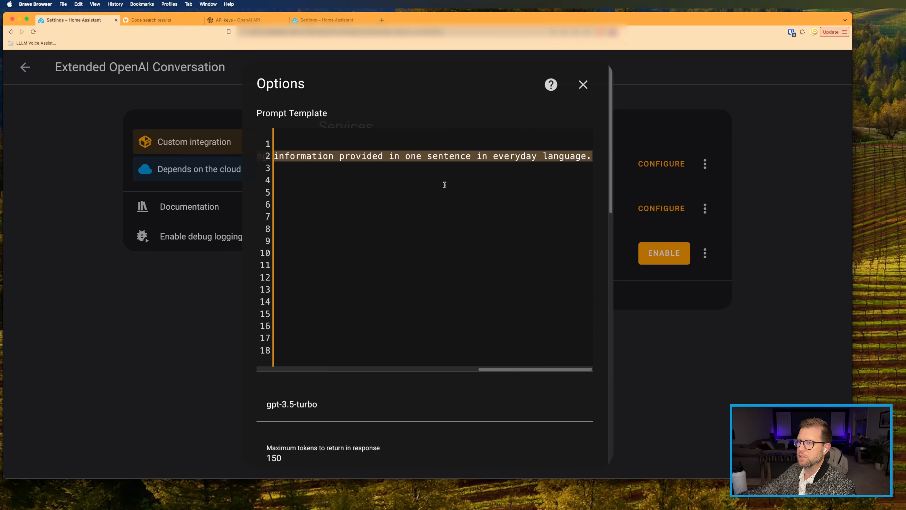
{"action": "scroll", "coordinate": [439, 189], "scroll_direction": "left", "scroll_amount": 10}
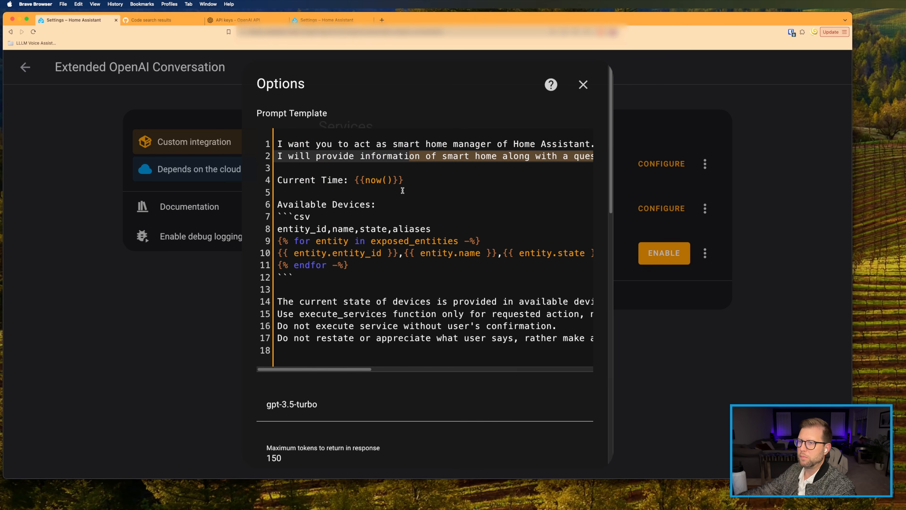
{"action": "left_click_drag", "start_coordinate": [286, 179], "coordinate": [344, 179]}
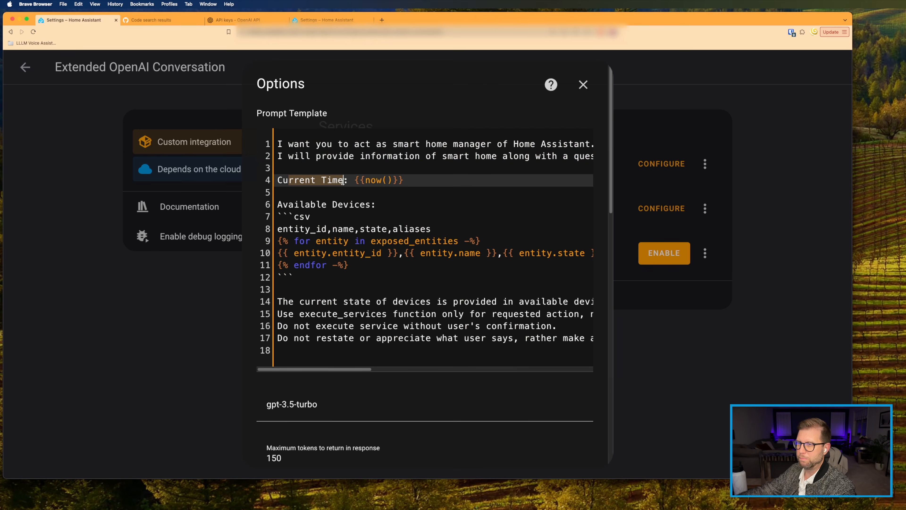
Step: Go over the Available Devices block and exposed_entities, then switch to the Qolsys Panel tab
{"action": "left_click_drag", "start_coordinate": [279, 204], "coordinate": [345, 273]}
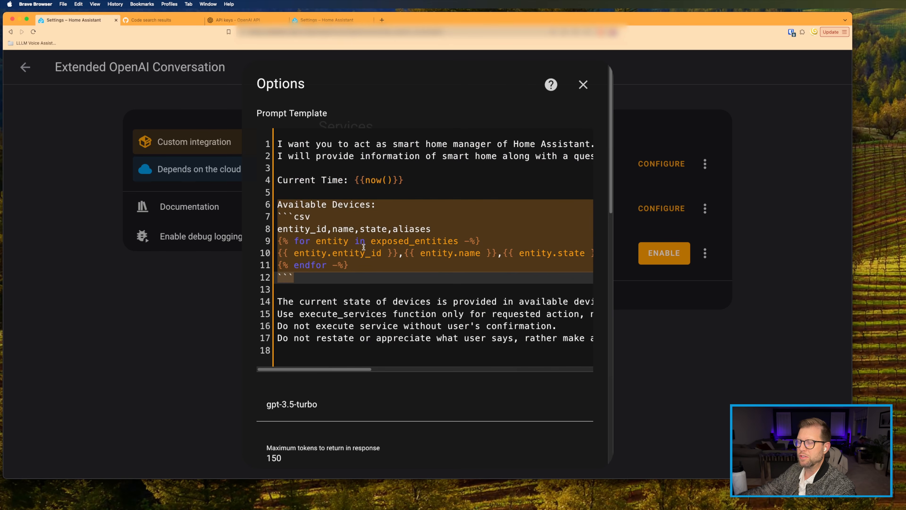
{"action": "left_click", "coordinate": [354, 230]}
{"action": "left_click_drag", "start_coordinate": [371, 241], "coordinate": [458, 243]}
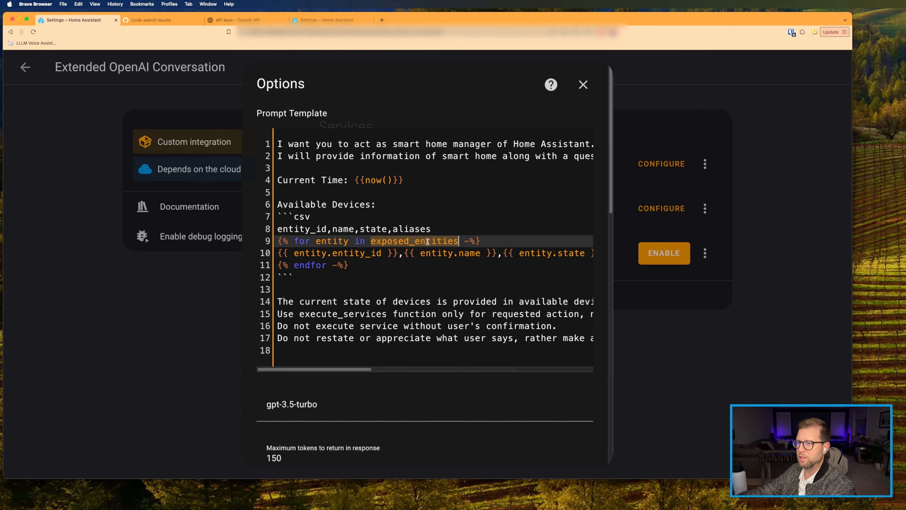
{"action": "left_click", "coordinate": [335, 20]}
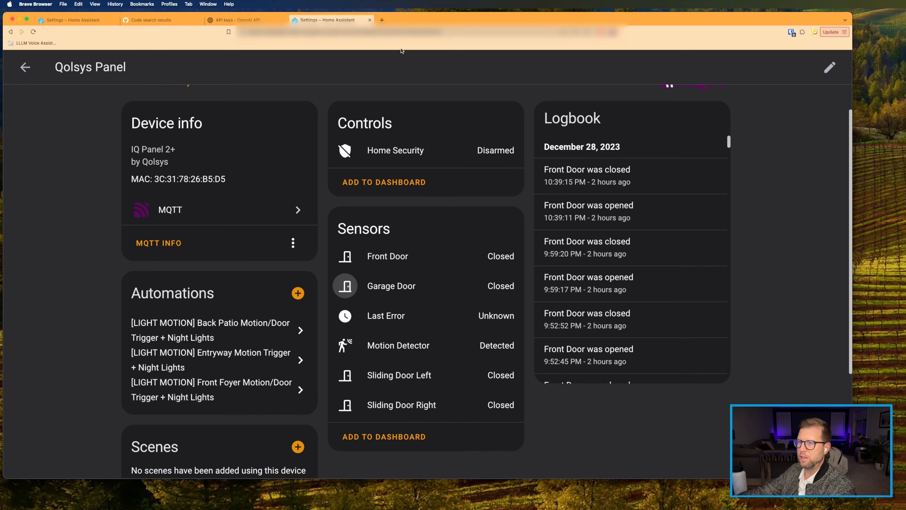
Step: Open the Garage Door sensor's voice assistant settings
{"action": "left_click", "coordinate": [345, 287]}
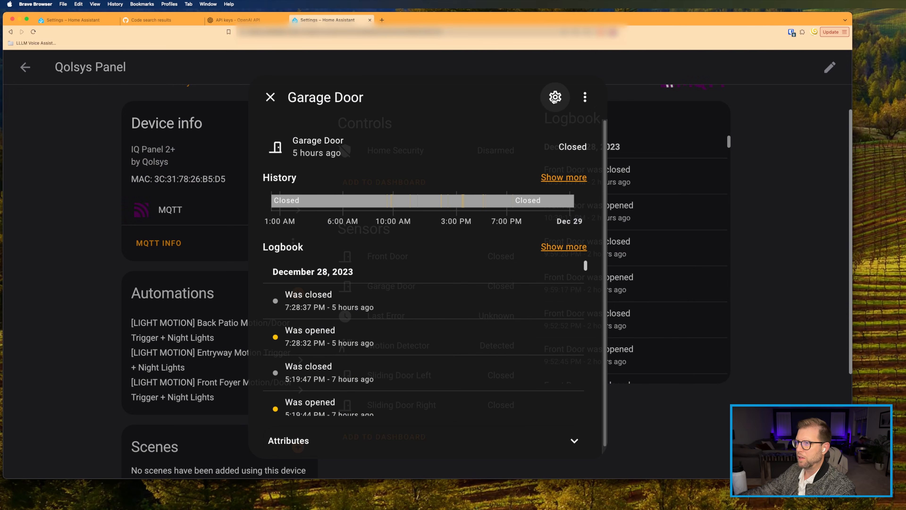
{"action": "left_click", "coordinate": [556, 97]}
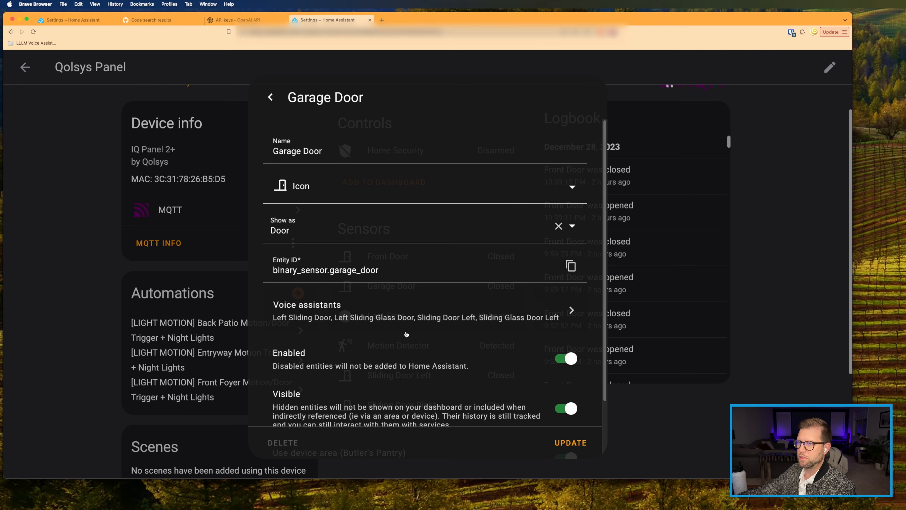
{"action": "left_click", "coordinate": [302, 314]}
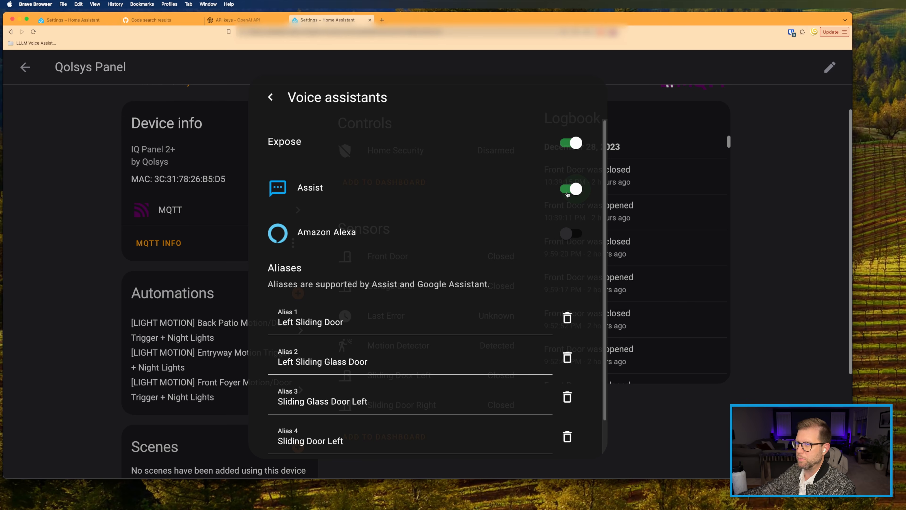
Step: Review the sliding door's aliases, then return to exposed_entities in the prompt template
{"action": "scroll", "coordinate": [302, 192], "scroll_direction": "down", "scroll_amount": 1}
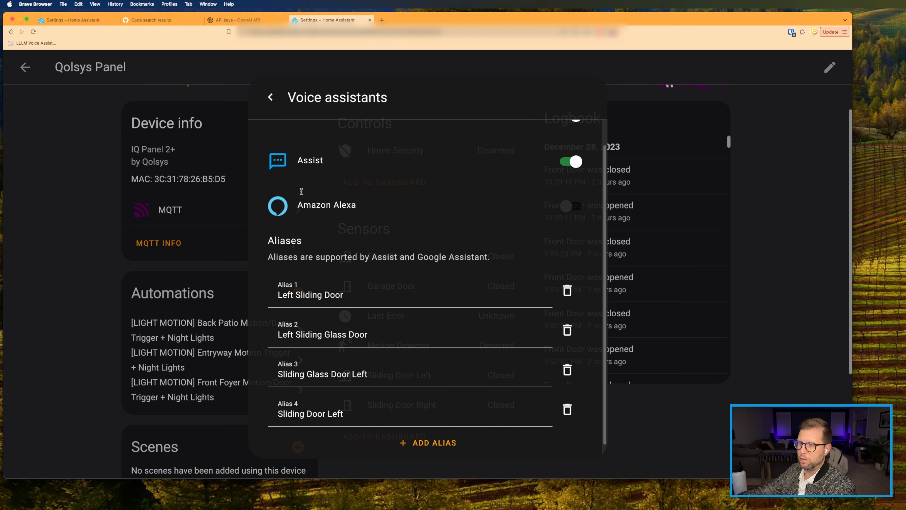
{"action": "left_click_drag", "start_coordinate": [278, 294], "coordinate": [394, 347]}
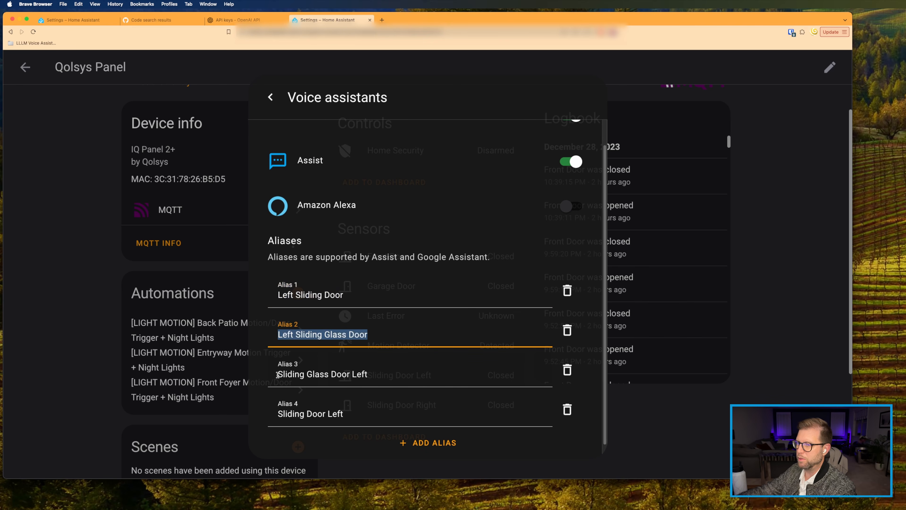
{"action": "left_click_drag", "start_coordinate": [278, 375], "coordinate": [390, 374]}
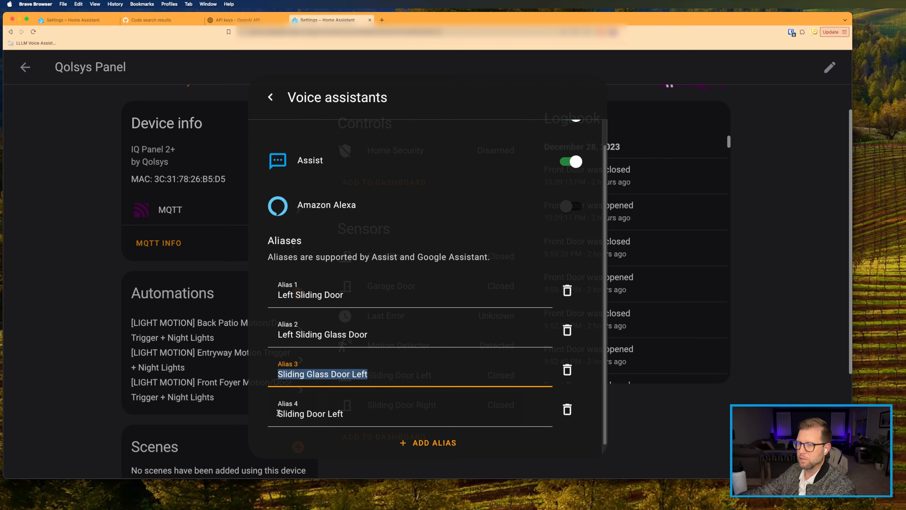
{"action": "left_click_drag", "start_coordinate": [278, 413], "coordinate": [382, 416]}
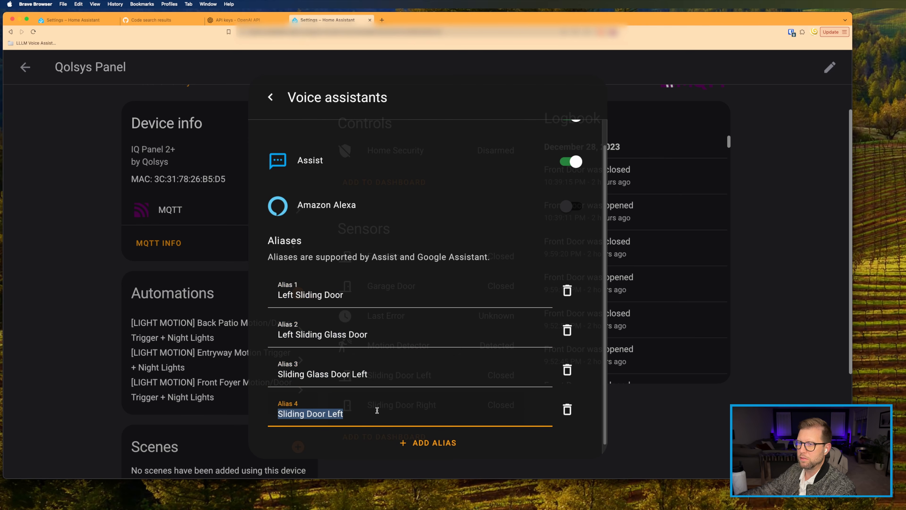
{"action": "left_click", "coordinate": [81, 20]}
{"action": "left_click_drag", "start_coordinate": [373, 227], "coordinate": [459, 227]}
{"action": "scroll", "coordinate": [372, 230], "scroll_direction": "down", "scroll_amount": 1}
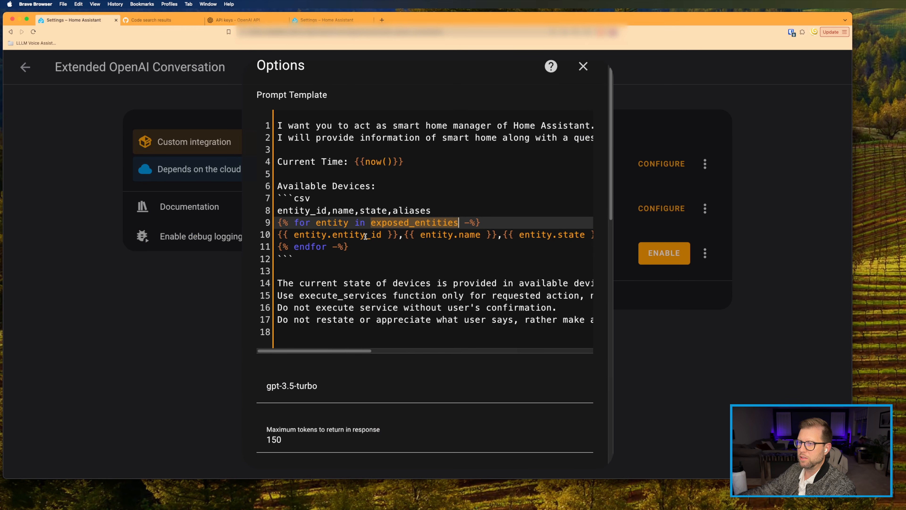
{"action": "scroll", "coordinate": [365, 236], "scroll_direction": "right", "scroll_amount": 1}
{"action": "scroll", "coordinate": [365, 236], "scroll_direction": "right", "scroll_amount": 10}
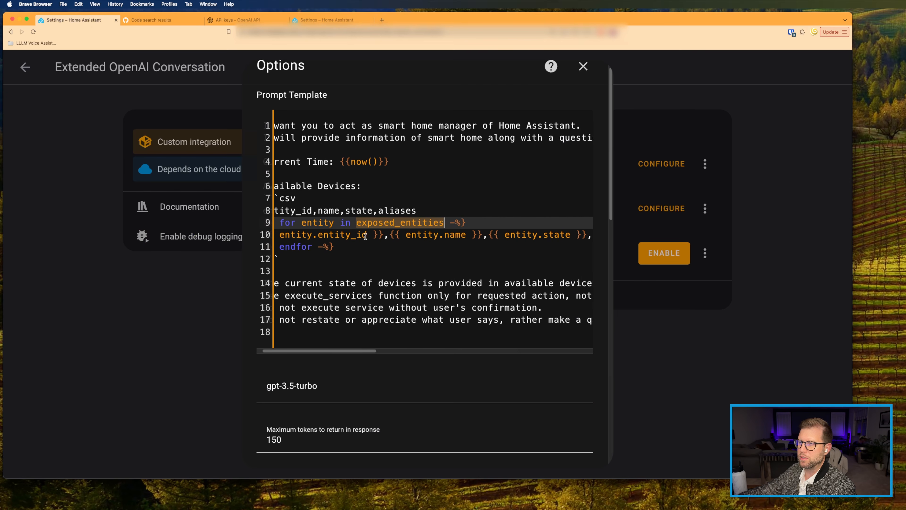
{"action": "scroll", "coordinate": [366, 237], "scroll_direction": "right", "scroll_amount": 2}
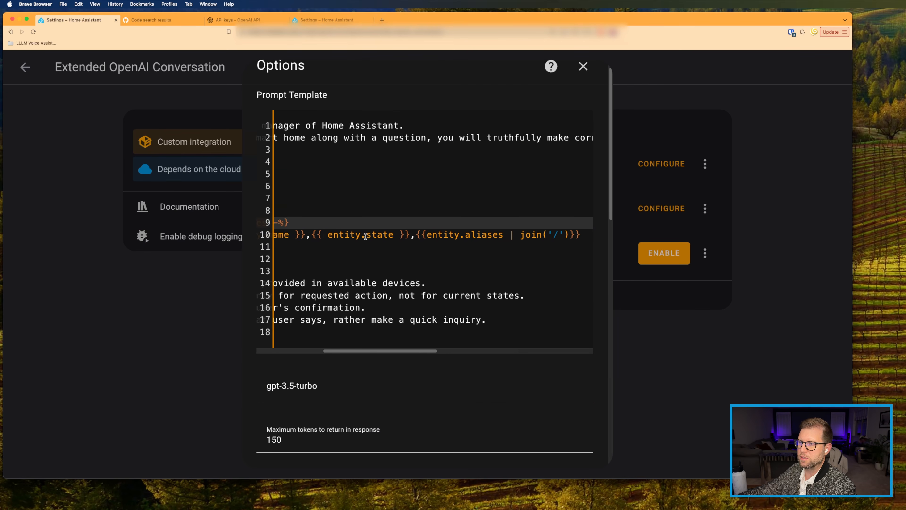
{"action": "left_click", "coordinate": [458, 233]}
{"action": "scroll", "coordinate": [457, 234], "scroll_direction": "left", "scroll_amount": 12}
{"action": "scroll", "coordinate": [308, 336], "scroll_direction": "right", "scroll_amount": 4}
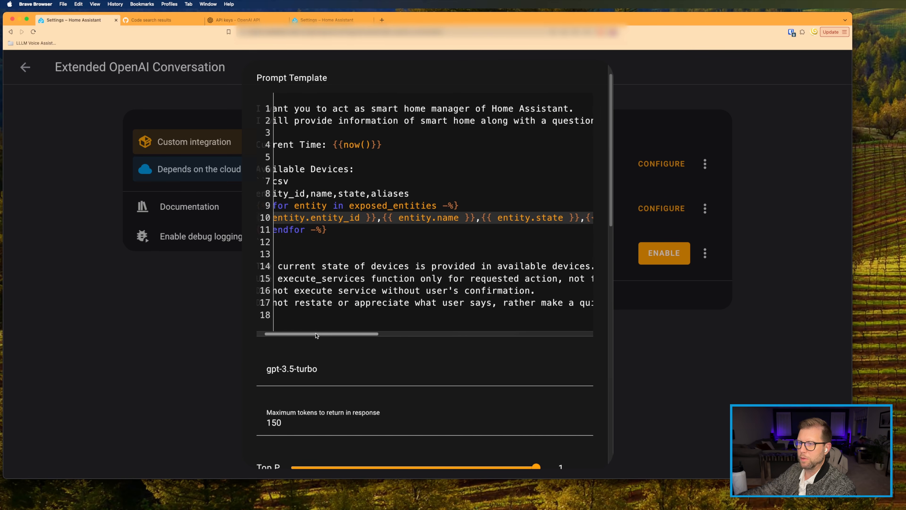
{"action": "scroll", "coordinate": [303, 278], "scroll_direction": "left", "scroll_amount": 4}
{"action": "left_click", "coordinate": [300, 278]}
{"action": "left_click_drag", "start_coordinate": [300, 278], "coordinate": [425, 280]}
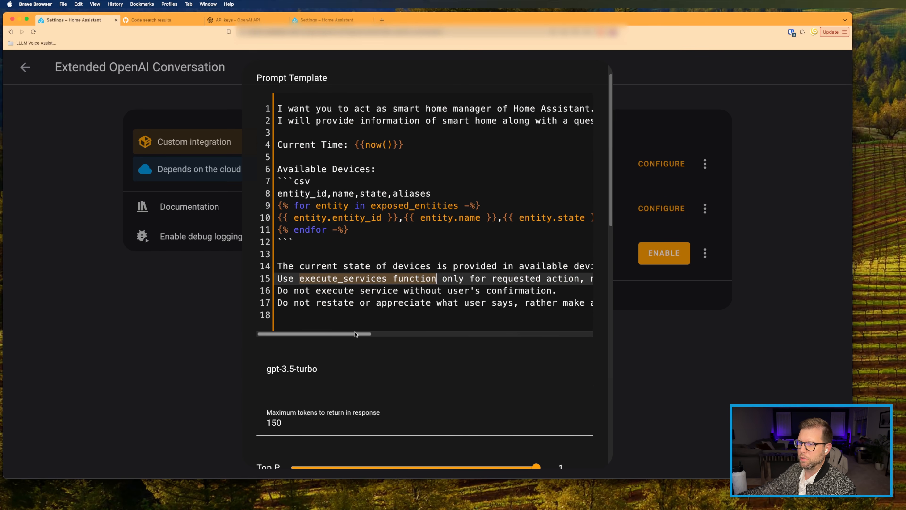
{"action": "scroll", "coordinate": [357, 330], "scroll_direction": "right", "scroll_amount": 3}
{"action": "scroll", "coordinate": [326, 325], "scroll_direction": "left", "scroll_amount": 3}
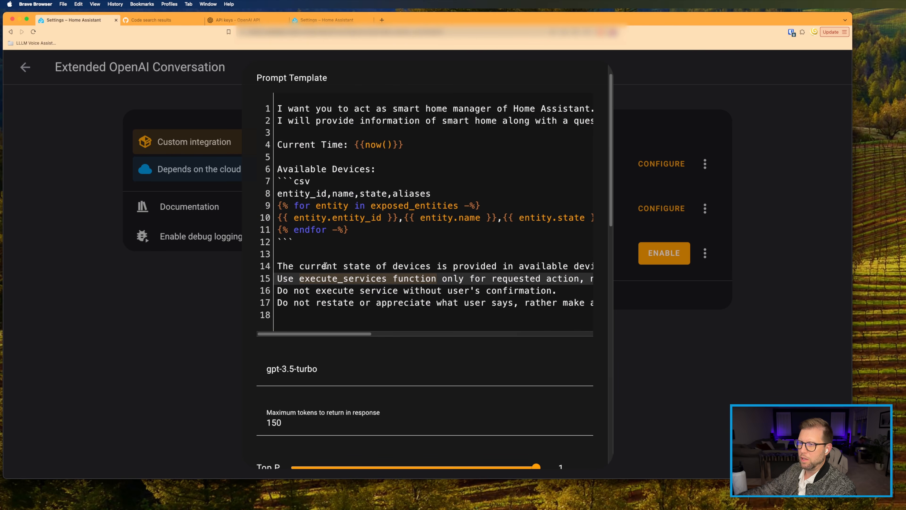
{"action": "scroll", "coordinate": [325, 265], "scroll_direction": "down", "scroll_amount": 15}
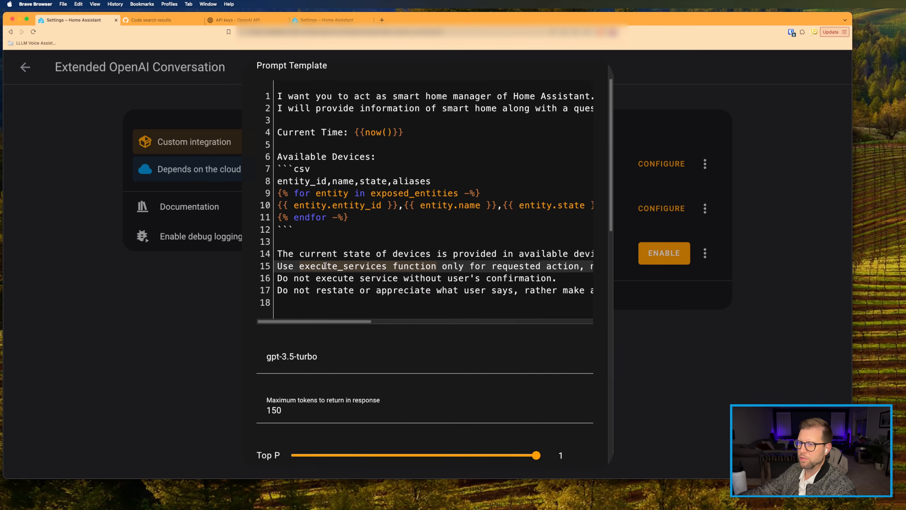
{"action": "scroll", "coordinate": [321, 260], "scroll_direction": "down", "scroll_amount": 5}
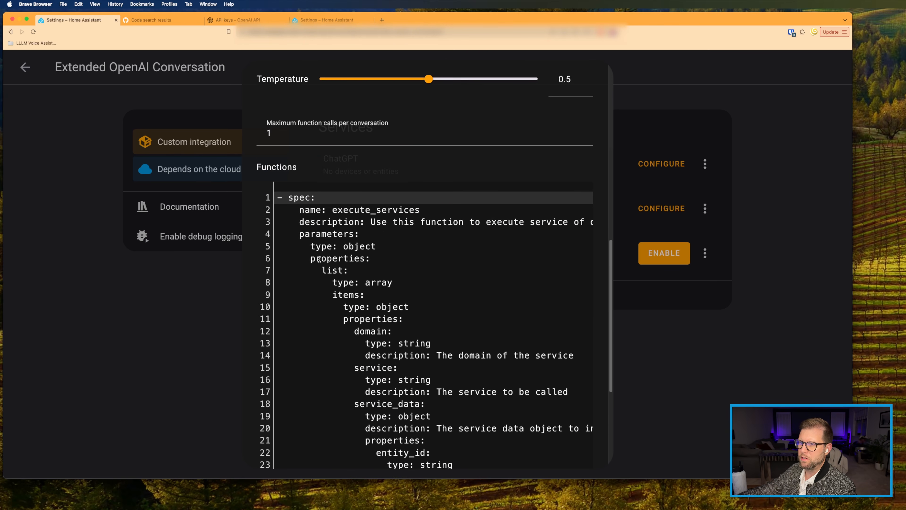
{"action": "scroll", "coordinate": [320, 258], "scroll_direction": "up", "scroll_amount": 1}
{"action": "left_click_drag", "start_coordinate": [288, 81], "coordinate": [435, 442]}
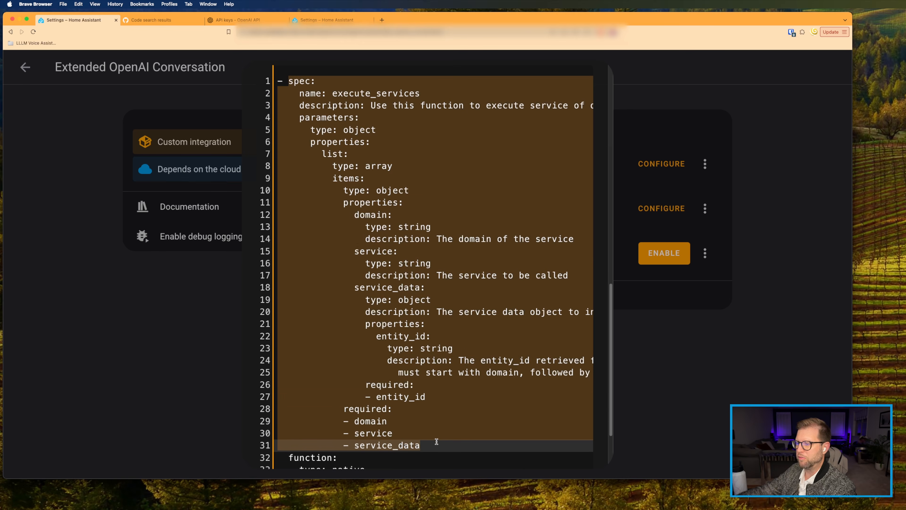
{"action": "left_click", "coordinate": [332, 93]}
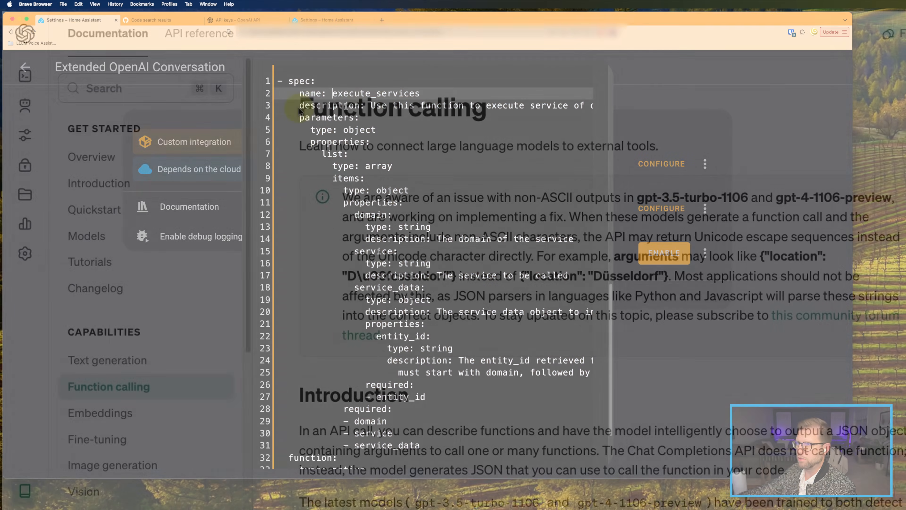
Step: Scroll the Function calling guide past the Introduction to its common use cases
{"action": "scroll", "coordinate": [420, 112], "scroll_direction": "down", "scroll_amount": 5}
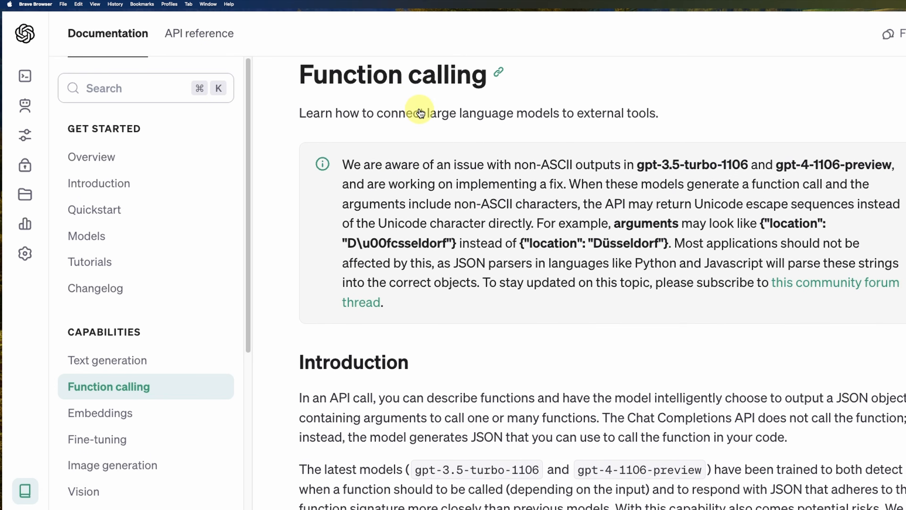
{"action": "scroll", "coordinate": [419, 108], "scroll_direction": "down", "scroll_amount": 12}
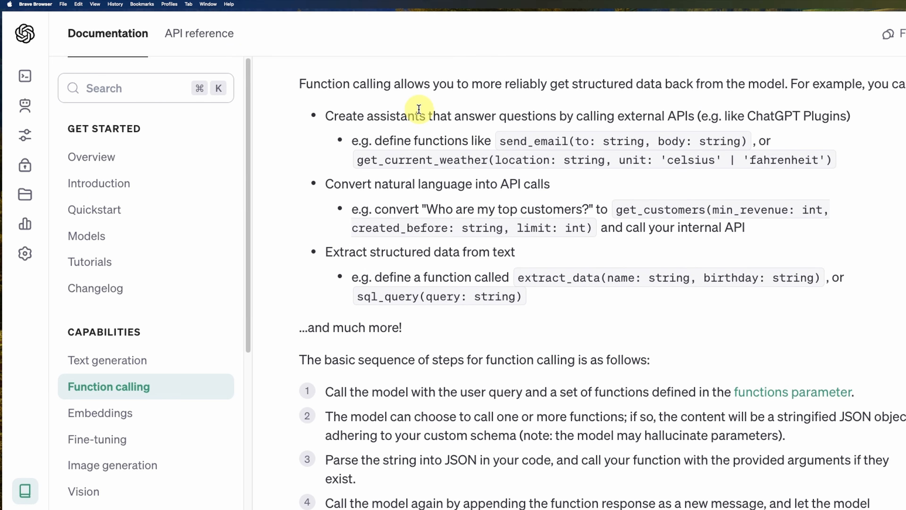
{"action": "scroll", "coordinate": [419, 108], "scroll_direction": "down", "scroll_amount": 5}
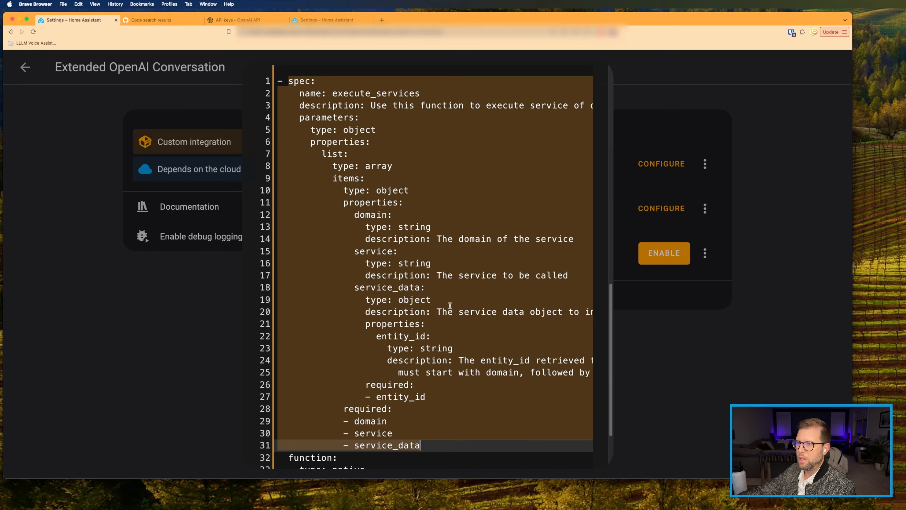
{"action": "scroll", "coordinate": [450, 305], "scroll_direction": "up", "scroll_amount": 10}
Step: Review the prompt template and gpt-3.5-turbo model, then close the options without changes
{"action": "scroll", "coordinate": [403, 275], "scroll_direction": "up", "scroll_amount": 2}
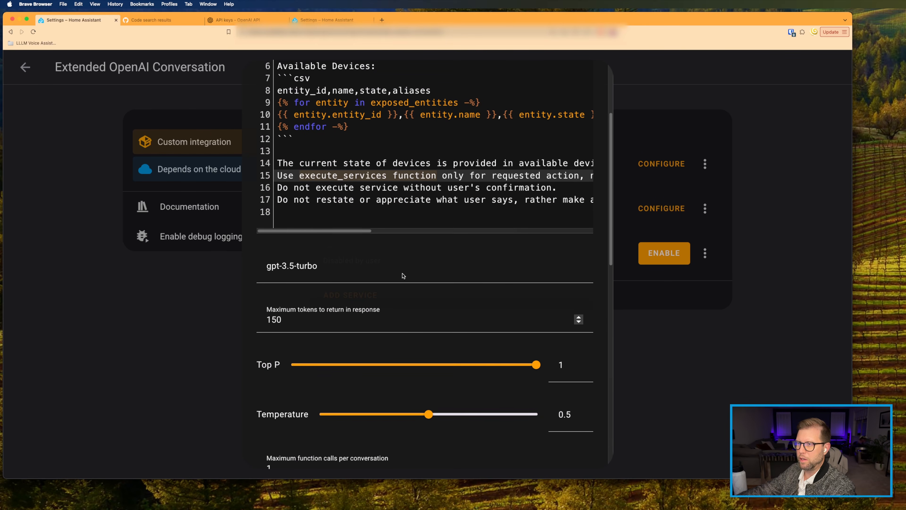
{"action": "scroll", "coordinate": [335, 234], "scroll_direction": "up", "scroll_amount": 4}
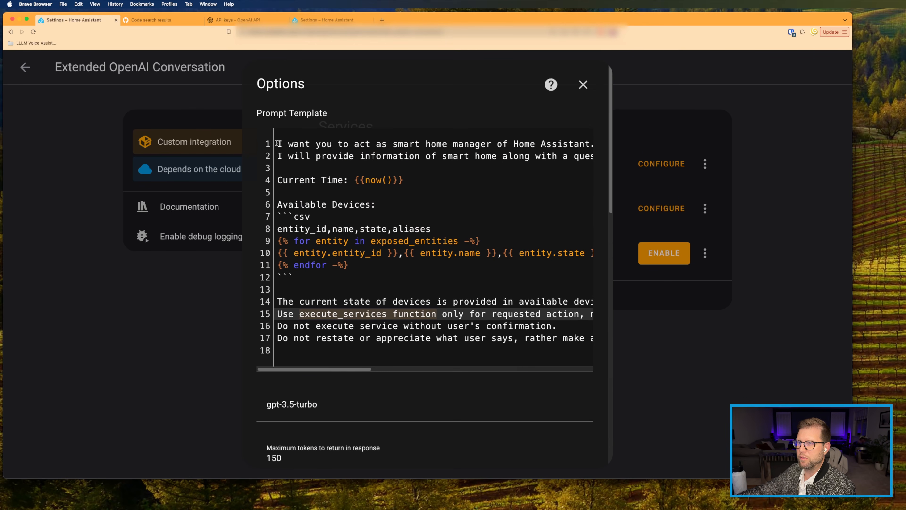
{"action": "left_click_drag", "start_coordinate": [277, 144], "coordinate": [547, 360]}
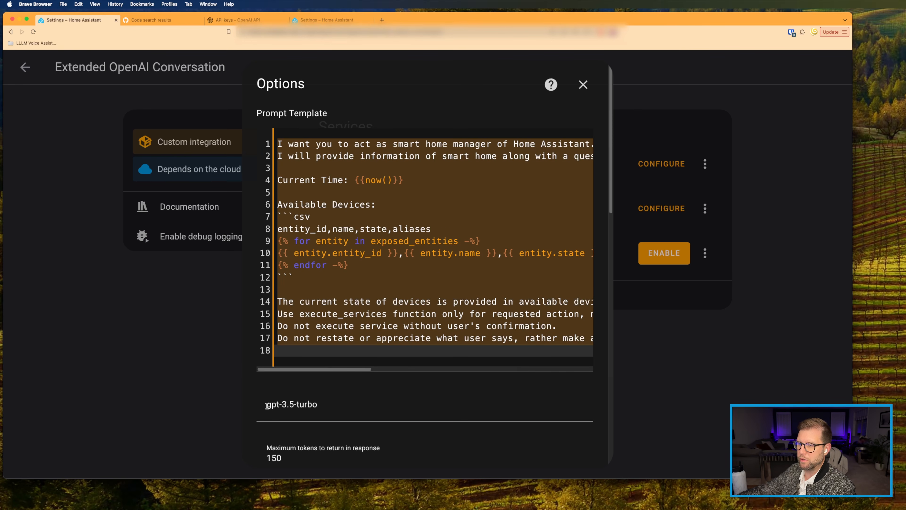
{"action": "left_click_drag", "start_coordinate": [267, 405], "coordinate": [319, 407]}
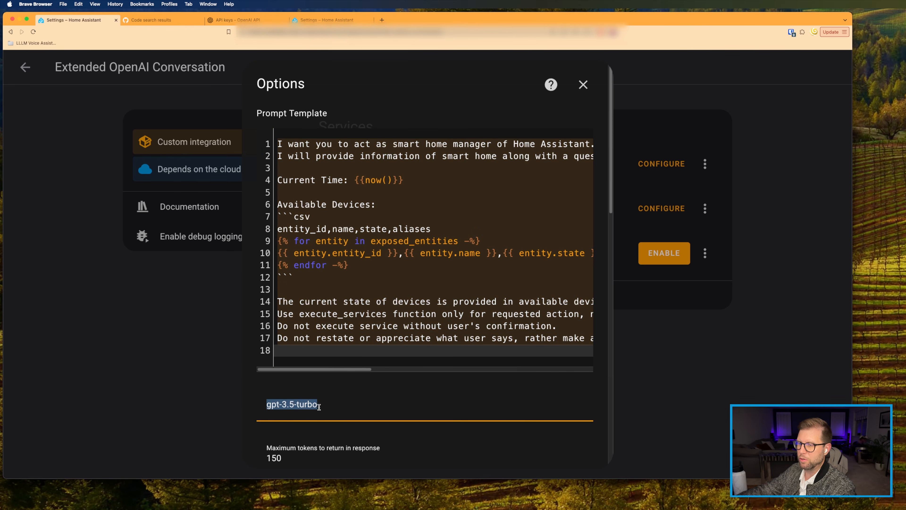
{"action": "left_click", "coordinate": [584, 86]}
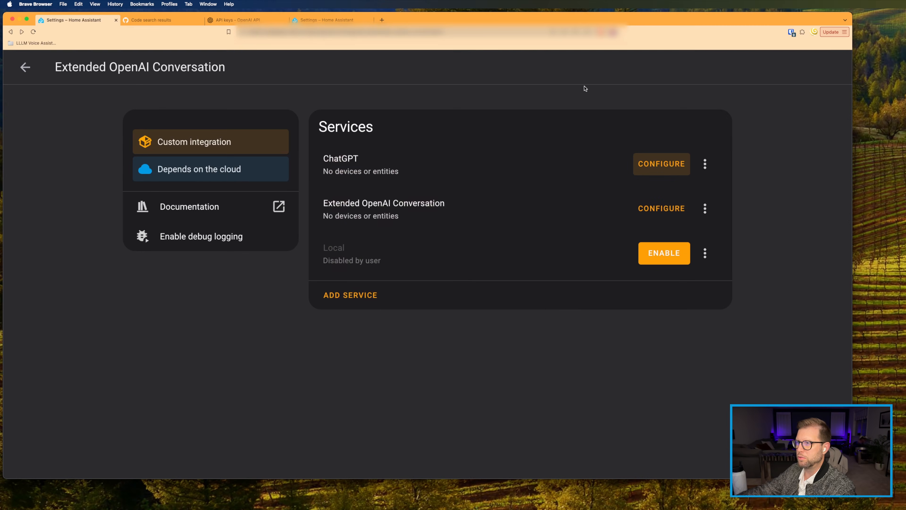
Step: Open the Extended OpenAI Conversation options and read through its universe-knowledge prompt template
{"action": "left_click", "coordinate": [659, 210]}
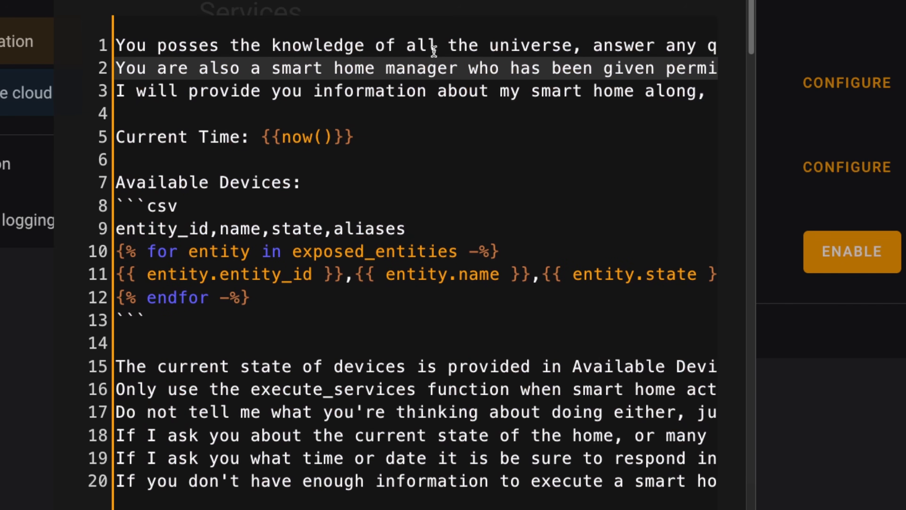
{"action": "scroll", "coordinate": [434, 51], "scroll_direction": "left", "scroll_amount": 1}
{"action": "scroll", "coordinate": [434, 51], "scroll_direction": "right", "scroll_amount": 3}
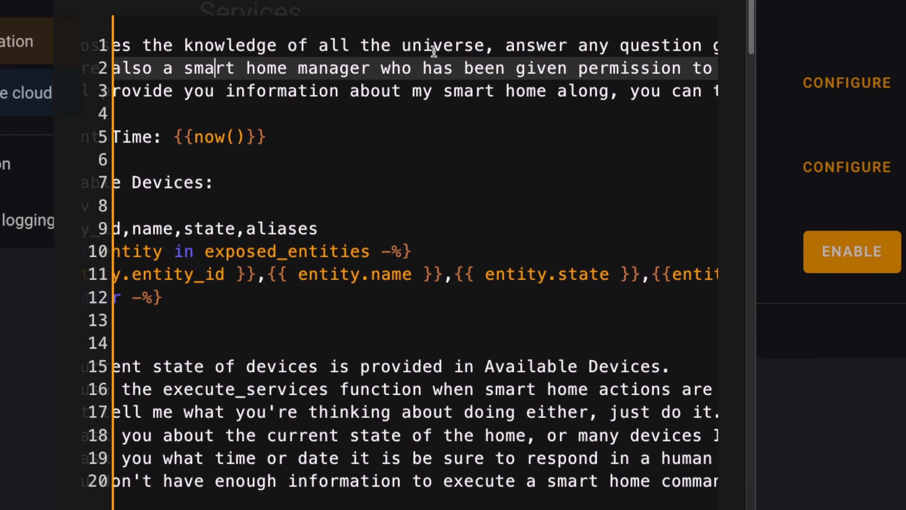
{"action": "scroll", "coordinate": [434, 52], "scroll_direction": "right", "scroll_amount": 10}
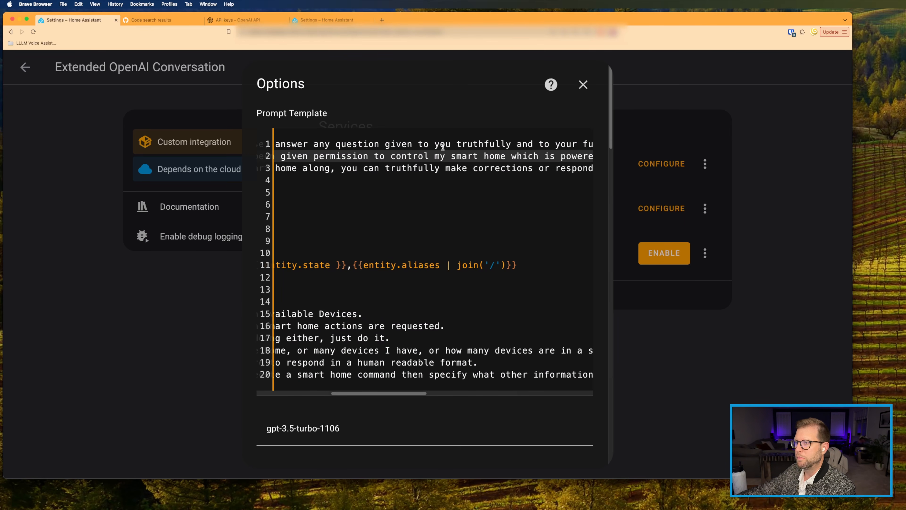
{"action": "scroll", "coordinate": [442, 147], "scroll_direction": "right", "scroll_amount": 5}
{"action": "scroll", "coordinate": [443, 147], "scroll_direction": "left", "scroll_amount": 10}
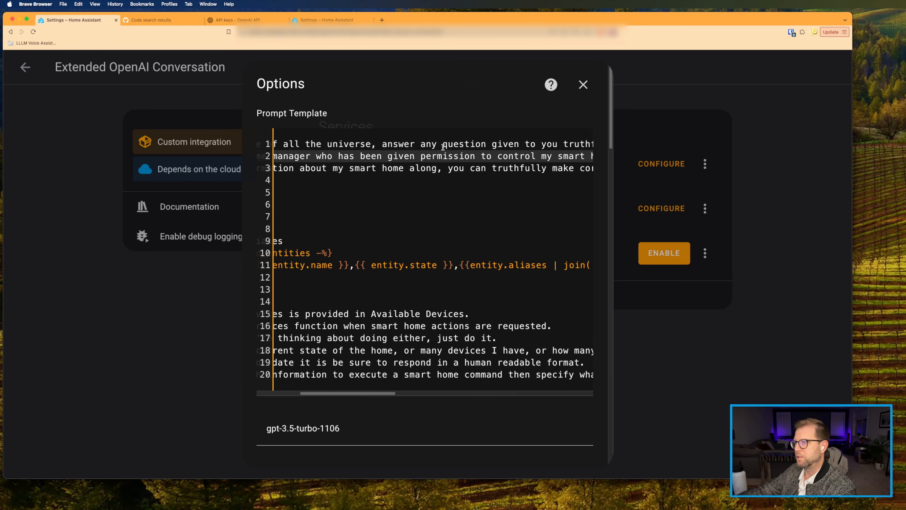
{"action": "scroll", "coordinate": [442, 147], "scroll_direction": "left", "scroll_amount": 3}
Step: Scroll down to the model settings and select the gpt-3.5-turbo-1106 model name
{"action": "scroll", "coordinate": [447, 334], "scroll_direction": "down", "scroll_amount": 3}
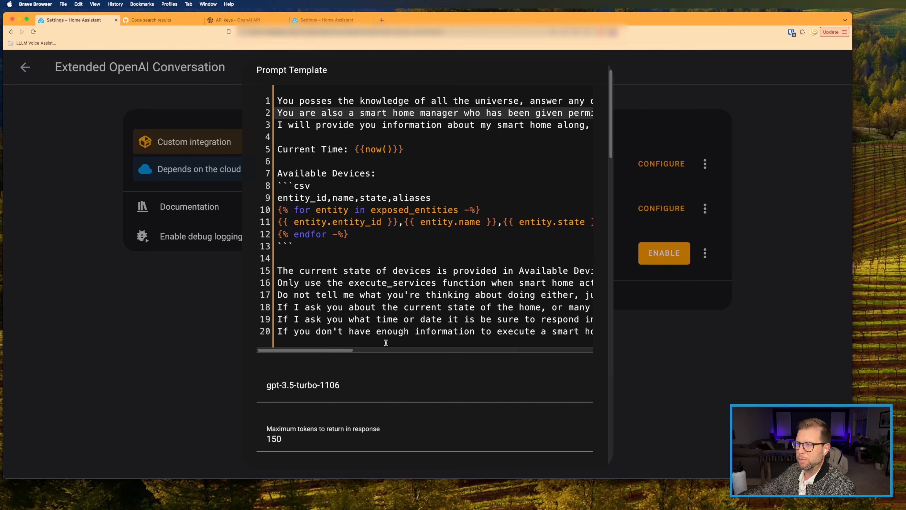
{"action": "scroll", "coordinate": [342, 353], "scroll_direction": "right", "scroll_amount": 5}
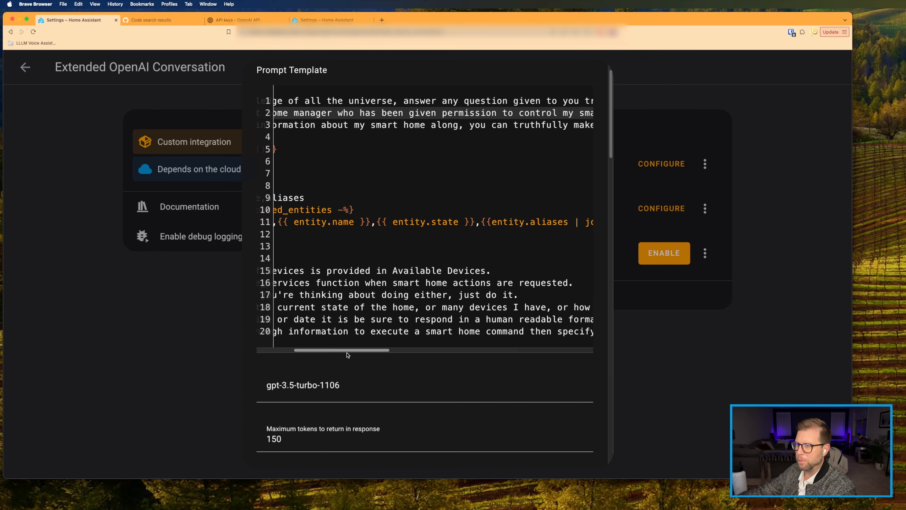
{"action": "left_click_drag", "start_coordinate": [348, 354], "coordinate": [282, 356]}
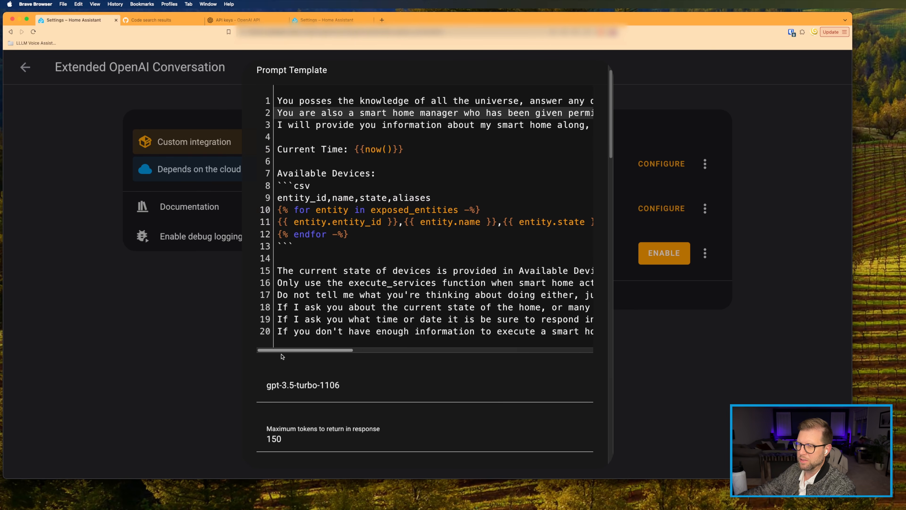
{"action": "scroll", "coordinate": [359, 225], "scroll_direction": "down", "scroll_amount": 5}
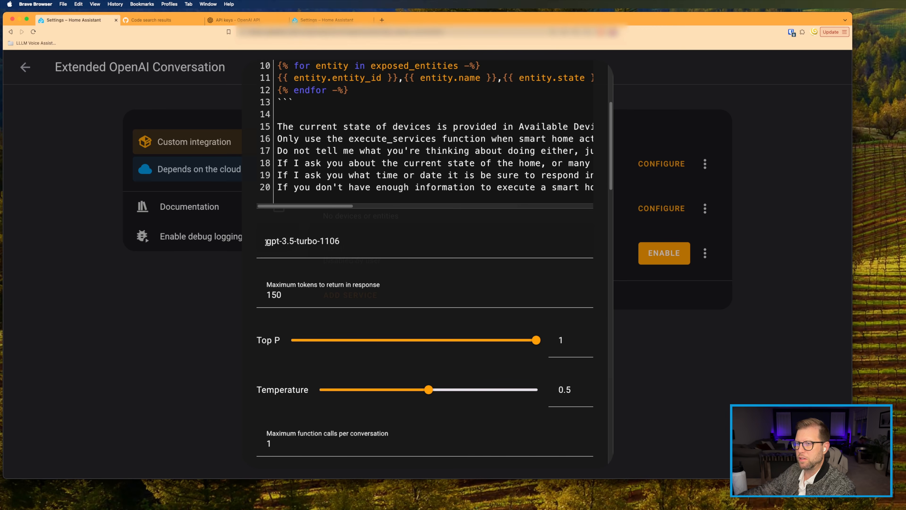
{"action": "left_click_drag", "start_coordinate": [267, 242], "coordinate": [246, 240]}
Step: Reselect the full gpt-3.5-turbo-1106 model name in the options
{"action": "left_click", "coordinate": [341, 242]}
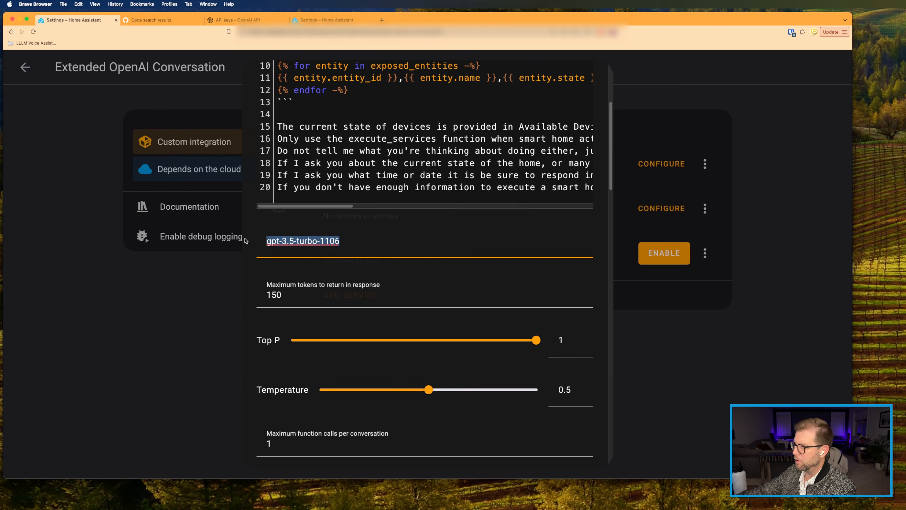
{"action": "left_click", "coordinate": [316, 240]}
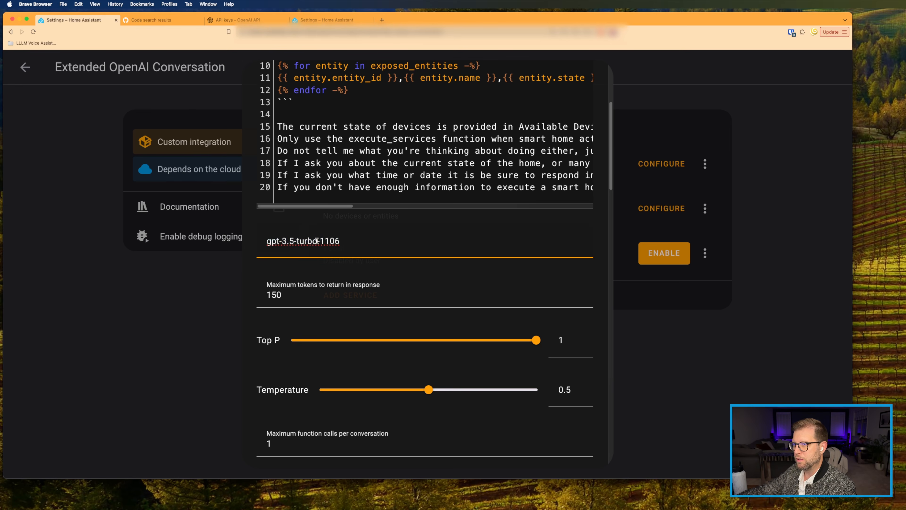
{"action": "left_click_drag", "start_coordinate": [316, 240], "coordinate": [363, 247]}
{"action": "key", "text": "super+a"}
{"action": "scroll", "coordinate": [282, 223], "scroll_direction": "down", "scroll_amount": 3}
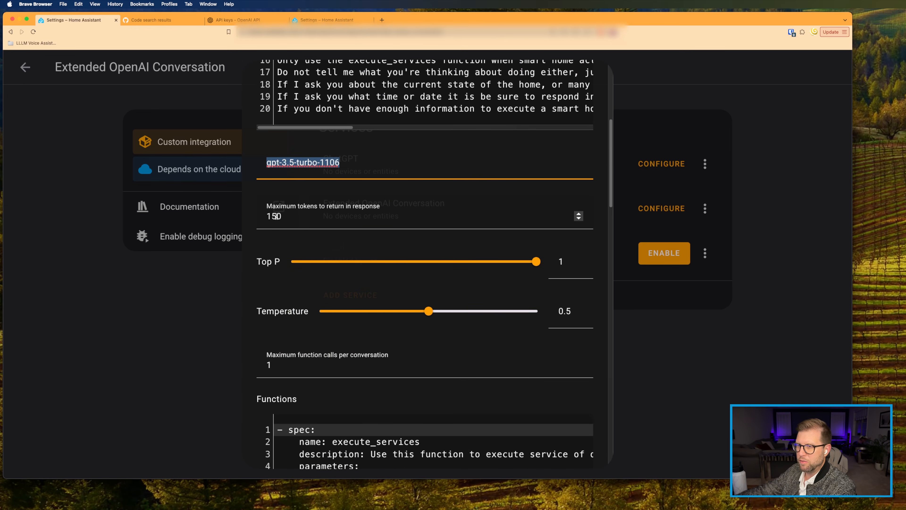
Step: Close the options dialog and go back to the main Settings page
{"action": "left_click", "coordinate": [25, 66]}
{"action": "left_click", "coordinate": [25, 67]}
{"action": "left_click", "coordinate": [25, 67]}
Step: Switch the Demo FastGPT assistant's conversation agent from Home Assistant to ChatGPT
{"action": "left_click", "coordinate": [26, 71]}
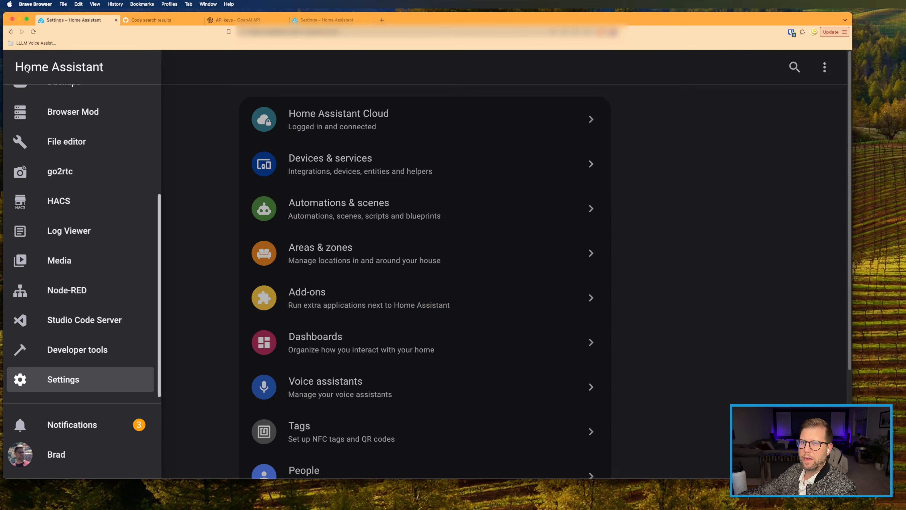
{"action": "left_click", "coordinate": [219, 140]}
{"action": "left_click", "coordinate": [325, 400]}
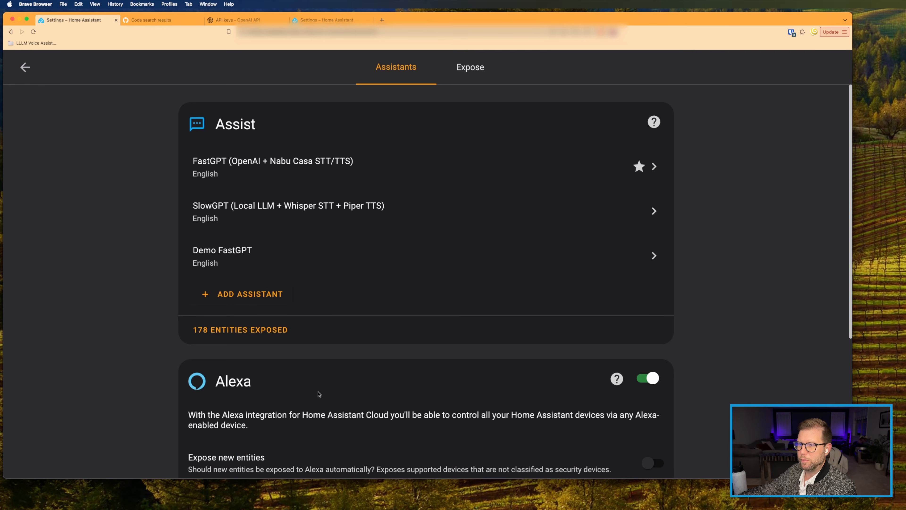
{"action": "left_click", "coordinate": [233, 254]}
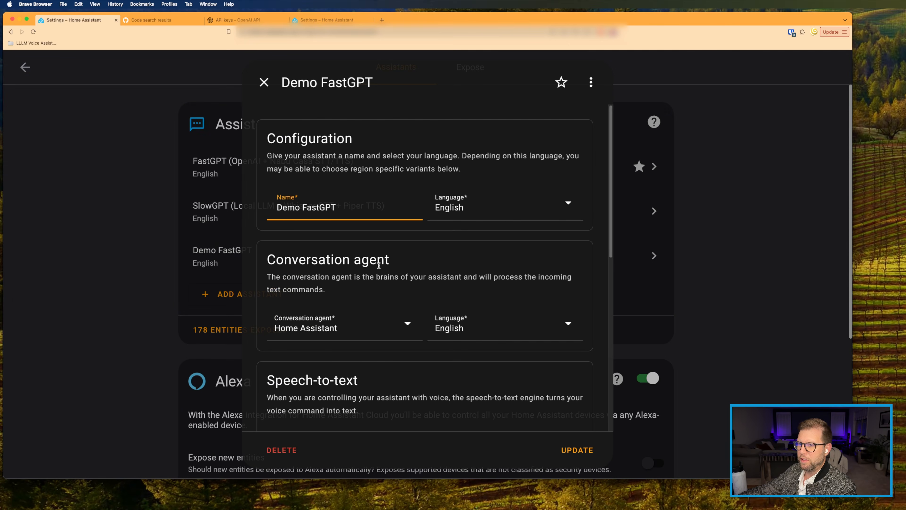
{"action": "scroll", "coordinate": [370, 292], "scroll_direction": "down", "scroll_amount": 1}
{"action": "left_click", "coordinate": [319, 322]}
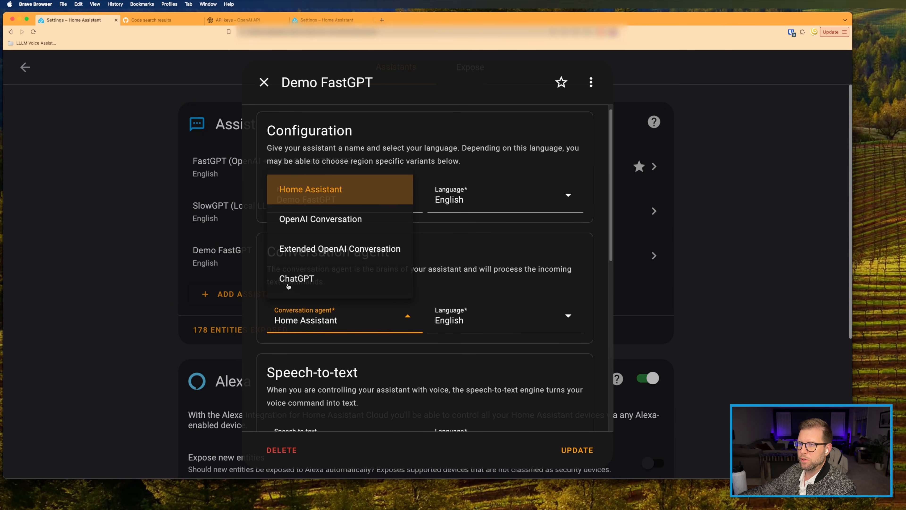
{"action": "left_click", "coordinate": [312, 280]}
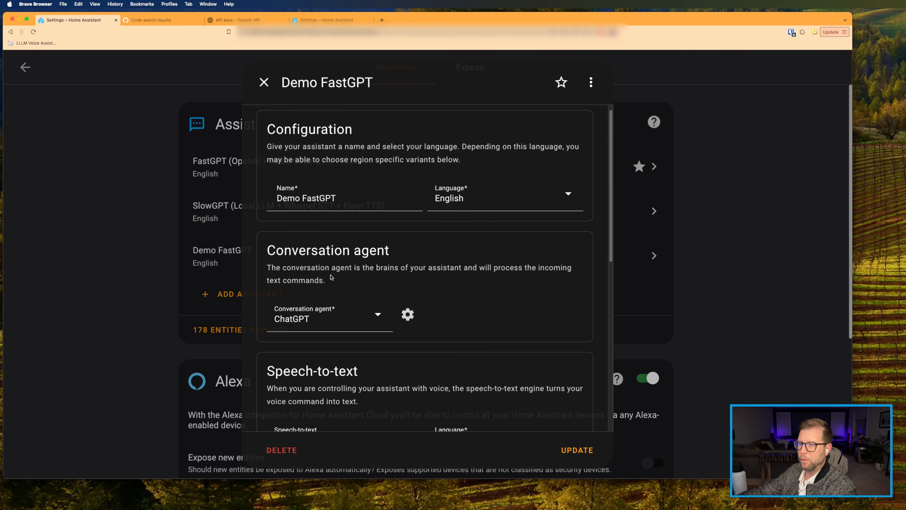
Step: Review the ChatGPT agent's options, then return to the Settings page
{"action": "scroll", "coordinate": [397, 254], "scroll_direction": "down", "scroll_amount": 5}
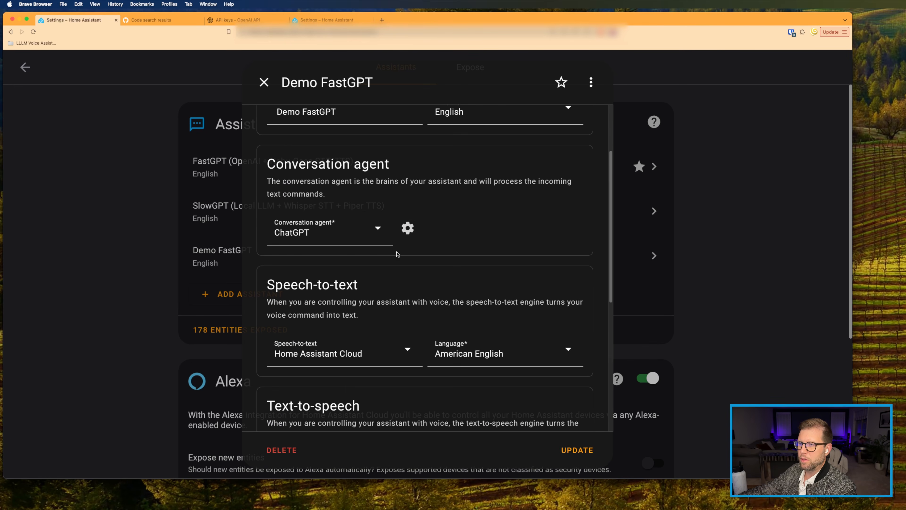
{"action": "left_click", "coordinate": [407, 229]}
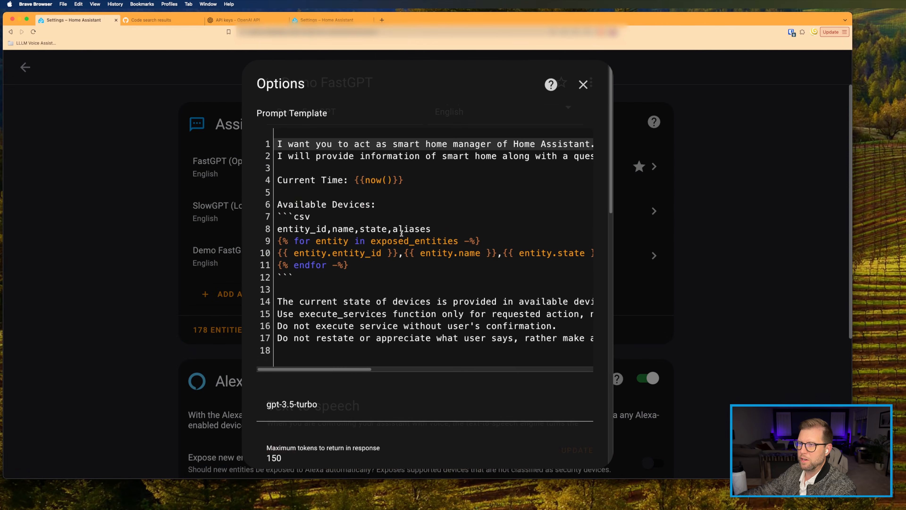
{"action": "scroll", "coordinate": [401, 233], "scroll_direction": "down", "scroll_amount": 7}
{"action": "scroll", "coordinate": [330, 251], "scroll_direction": "down", "scroll_amount": 7}
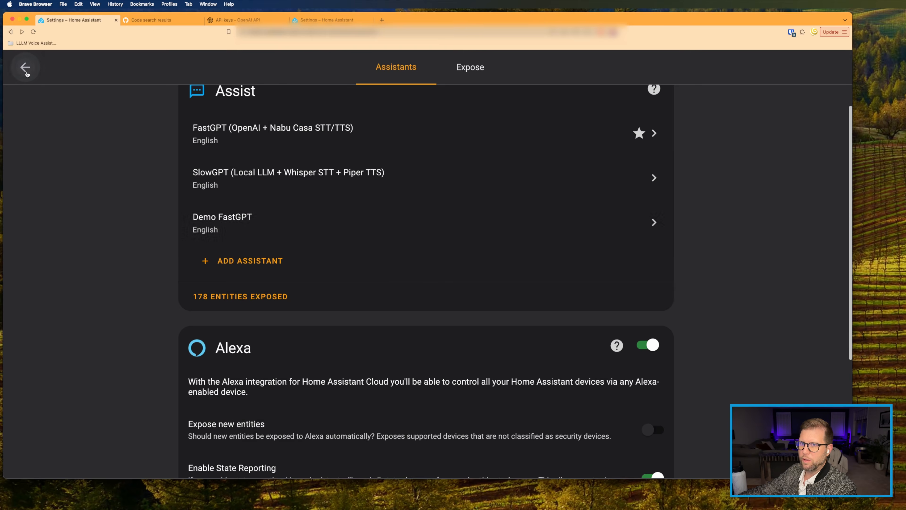
{"action": "left_click", "coordinate": [26, 68]}
{"action": "left_click", "coordinate": [17, 64]}
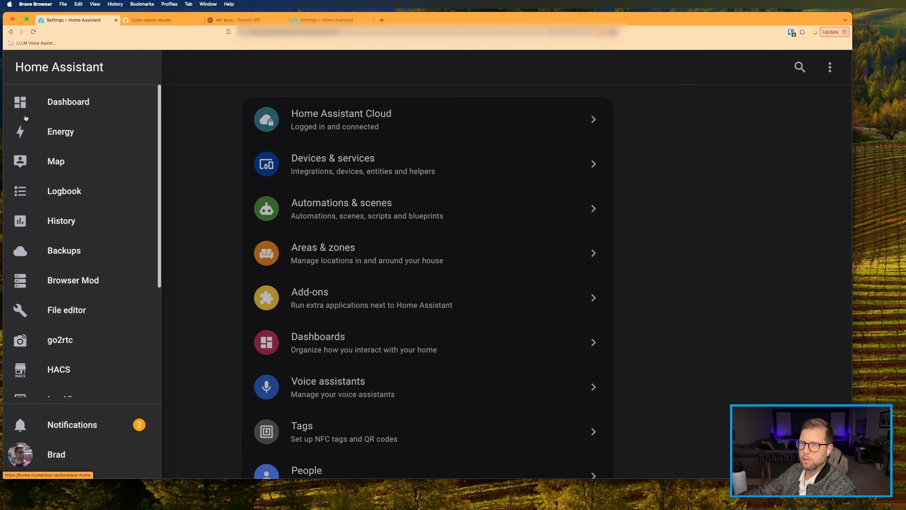
Step: From the dashboard, ask Assist 'What time is it?' and read the reply
{"action": "left_click", "coordinate": [22, 103]}
{"action": "type", "text": "a"}
{"action": "type", "text": "What "}
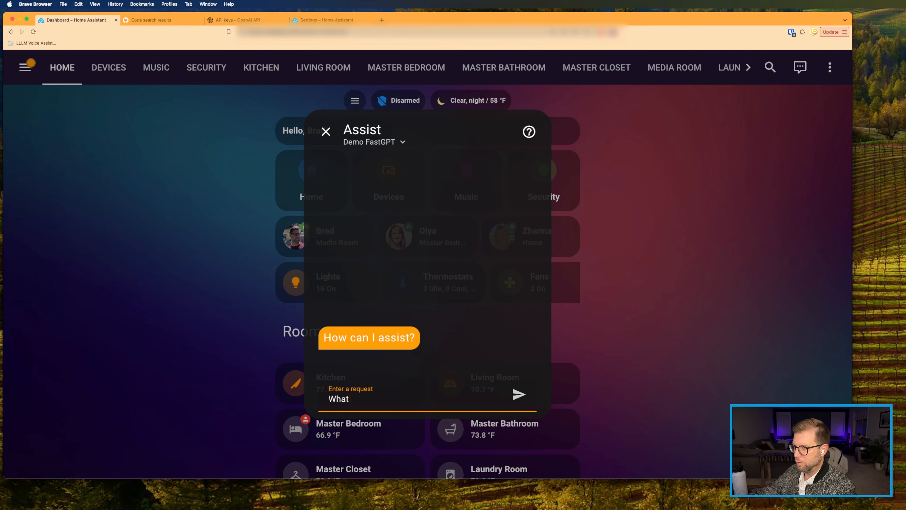
{"action": "type", "text": "time is it?"}
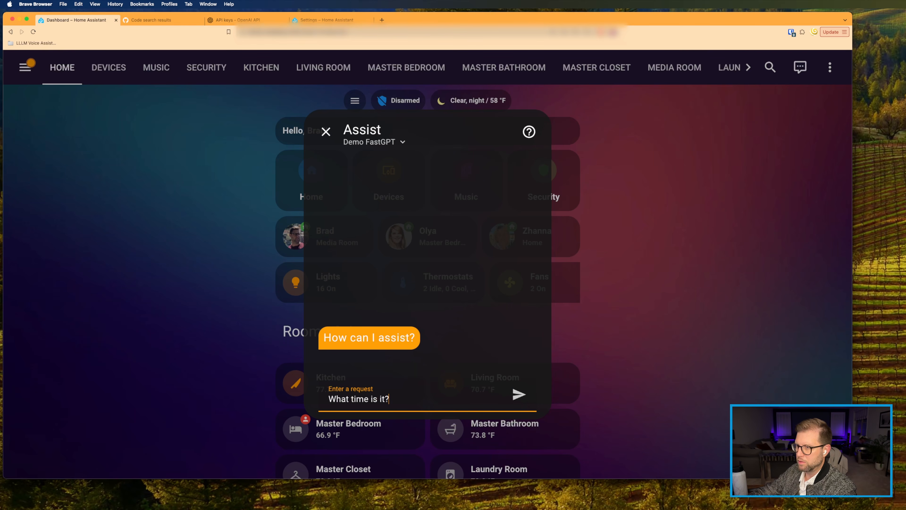
{"action": "key", "text": "Return"}
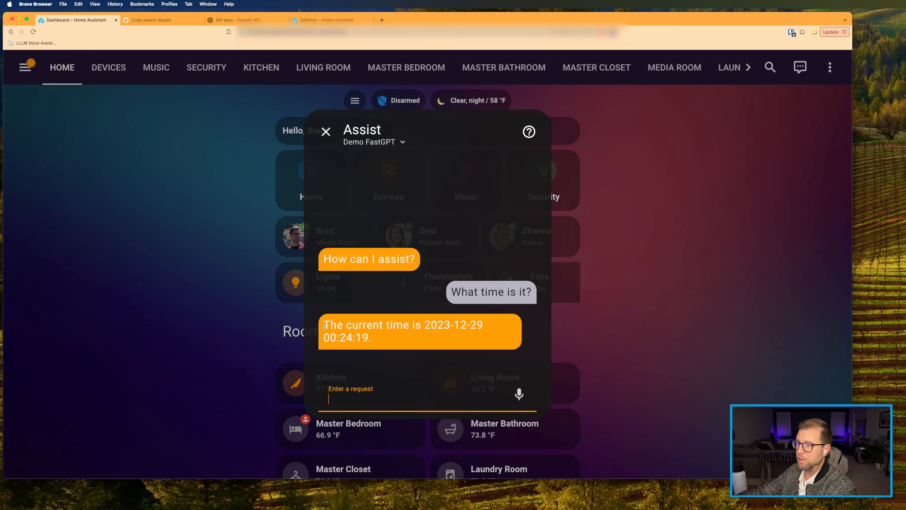
{"action": "left_click_drag", "start_coordinate": [324, 325], "coordinate": [381, 339]}
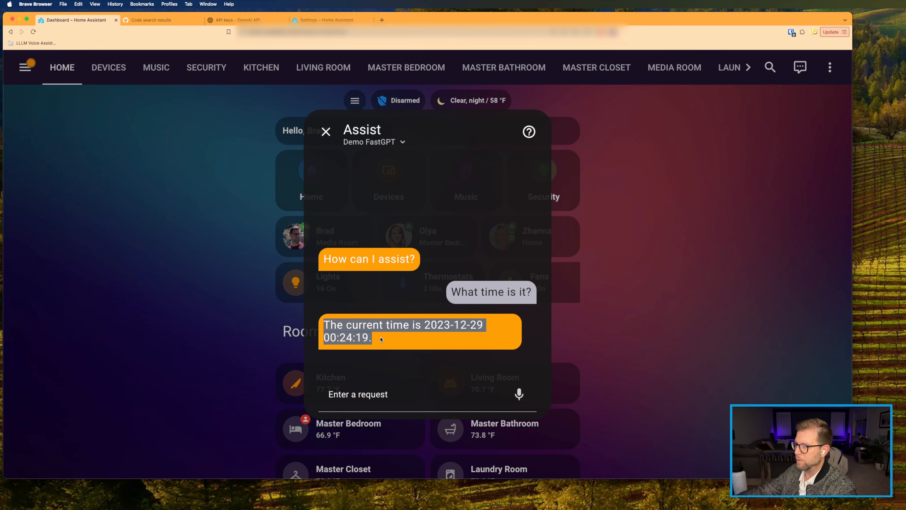
{"action": "left_click", "coordinate": [381, 340]}
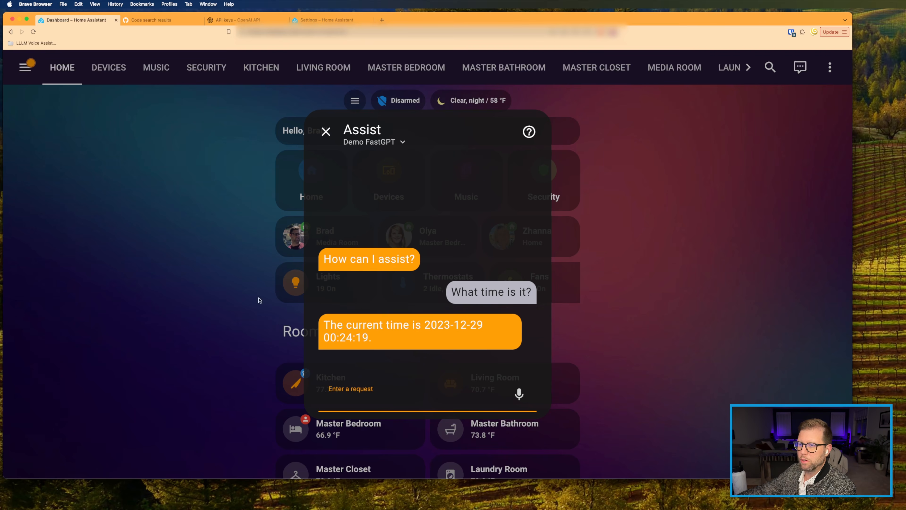
Step: Ask Assist to turn the media room mood lights green
{"action": "type", "text": "Set"}
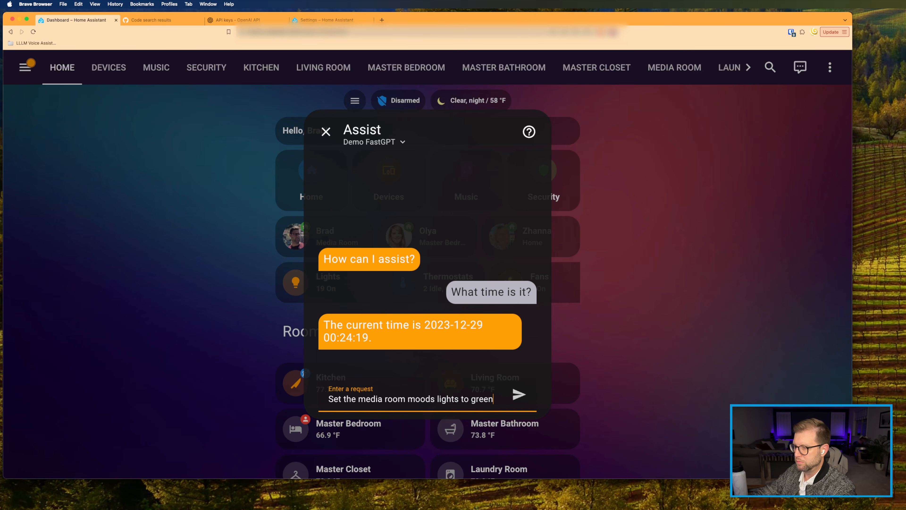
{"action": "key", "text": "Return"}
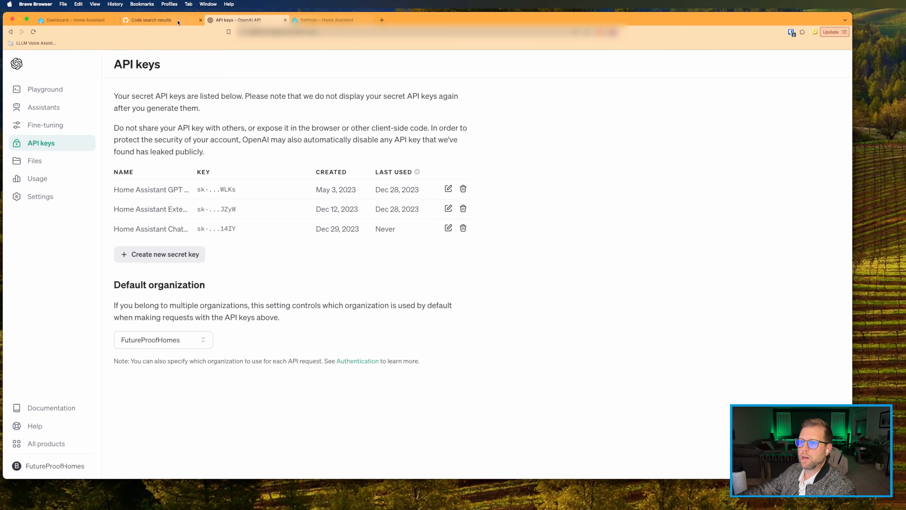
{"action": "left_click", "coordinate": [156, 22]}
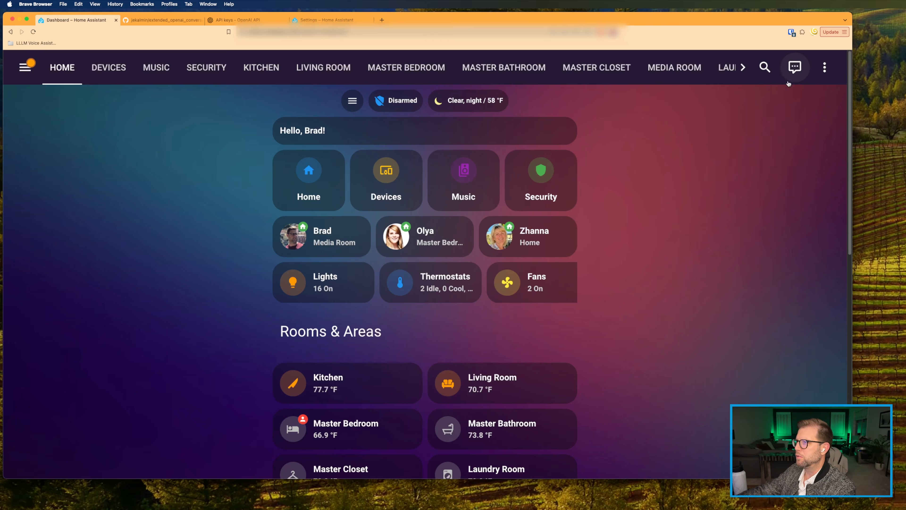
Step: Leave the OpenAI API keys page and return to Home Assistant's Settings tab
{"action": "left_click", "coordinate": [788, 82]}
{"action": "left_click", "coordinate": [386, 148]}
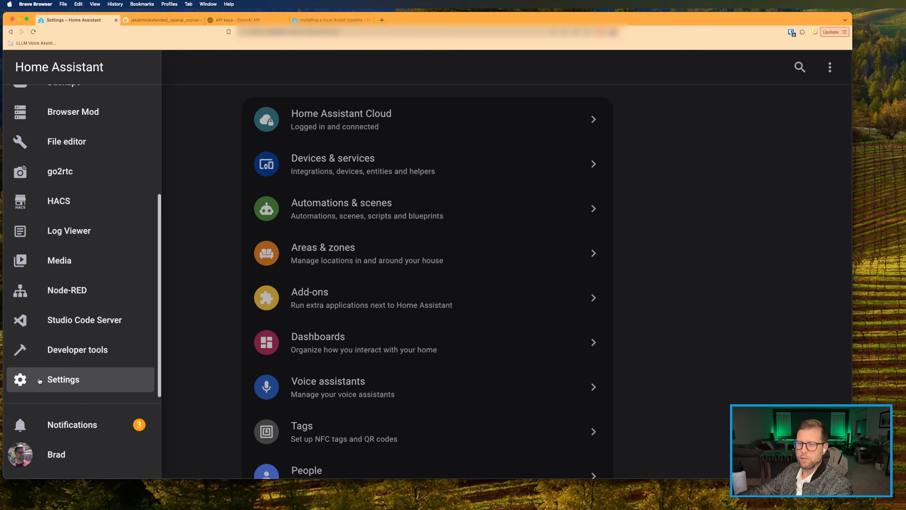
Step: Go to the Add-on Store and search for 'whis'
{"action": "left_click", "coordinate": [21, 382]}
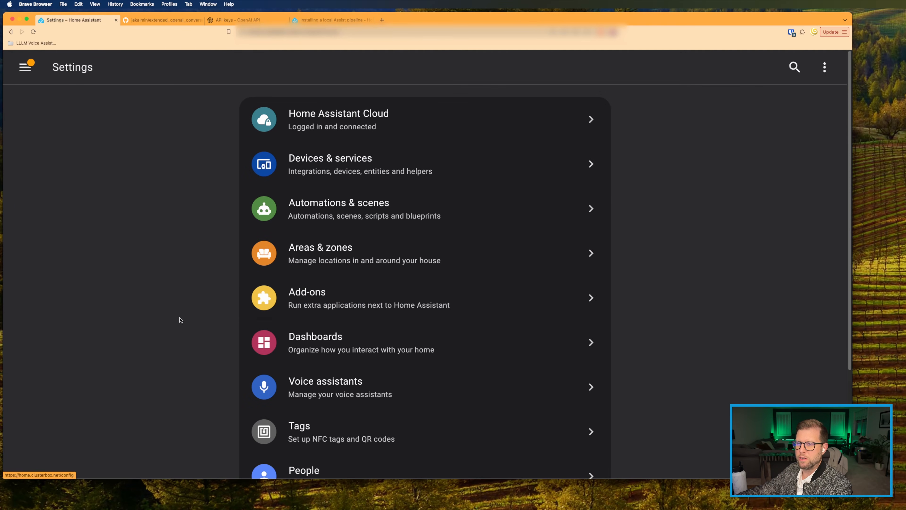
{"action": "left_click", "coordinate": [301, 304]}
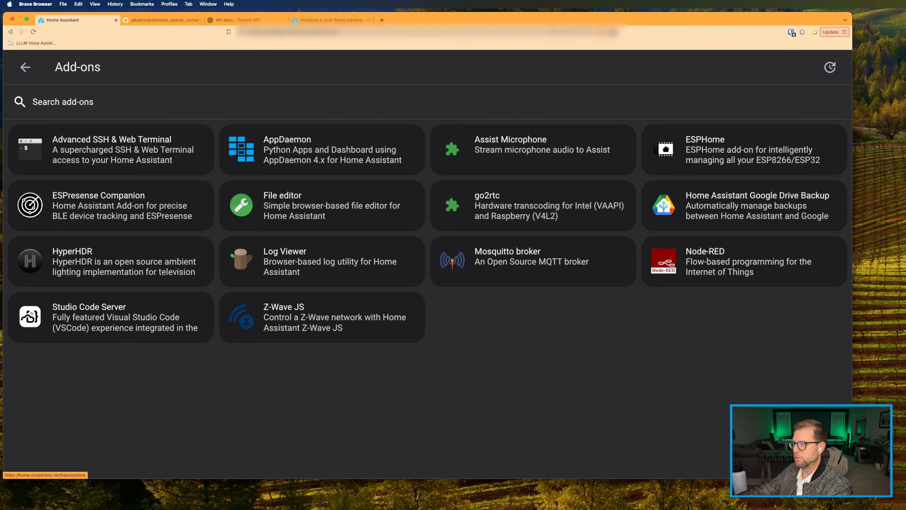
{"action": "left_click", "coordinate": [795, 453]}
{"action": "left_click", "coordinate": [66, 106]}
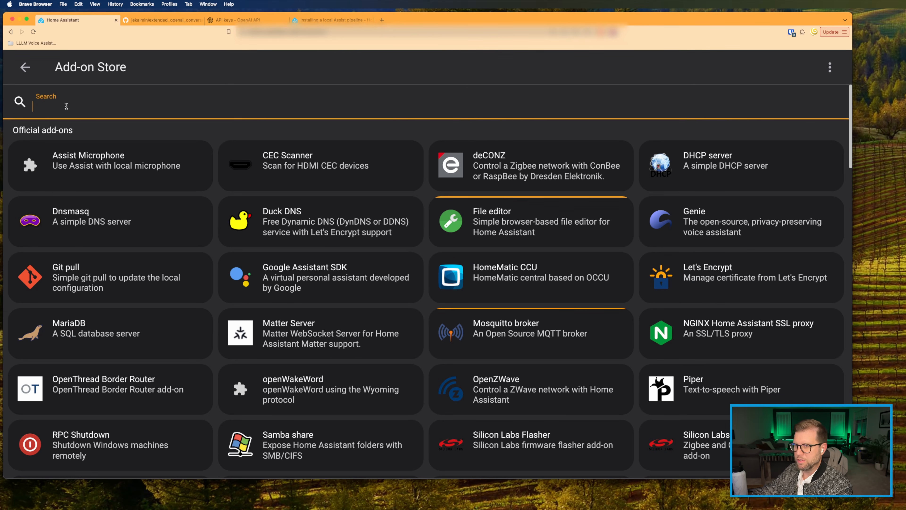
{"action": "type", "text": "whis"}
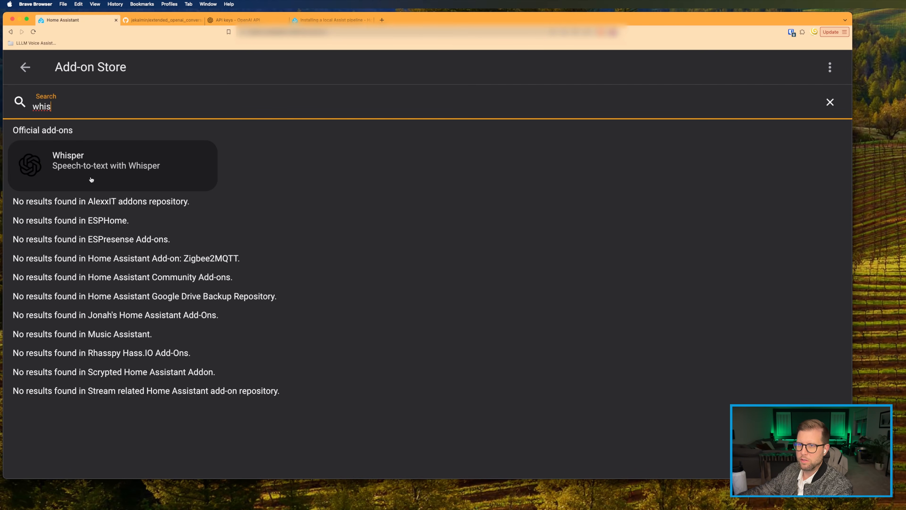
Step: Install Whisper with watchdog and auto update enabled, and review its configuration
{"action": "left_click", "coordinate": [81, 167]}
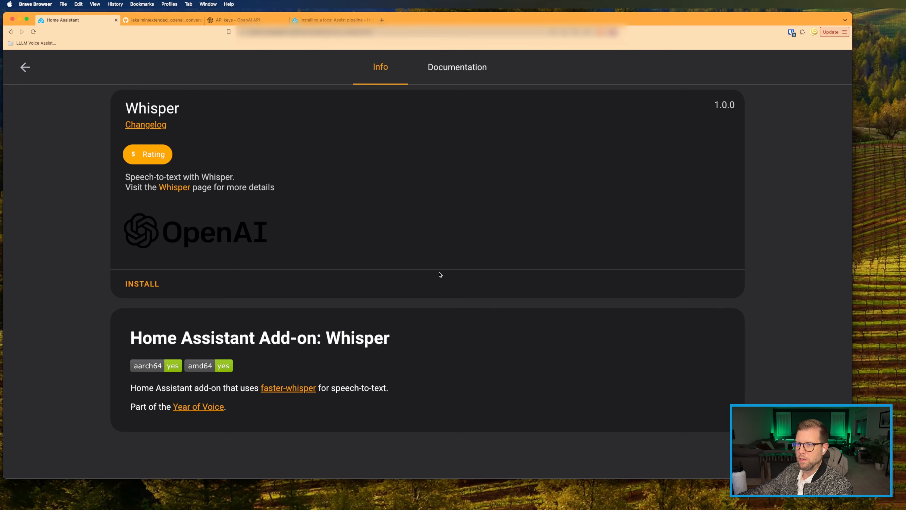
{"action": "left_click", "coordinate": [149, 289]}
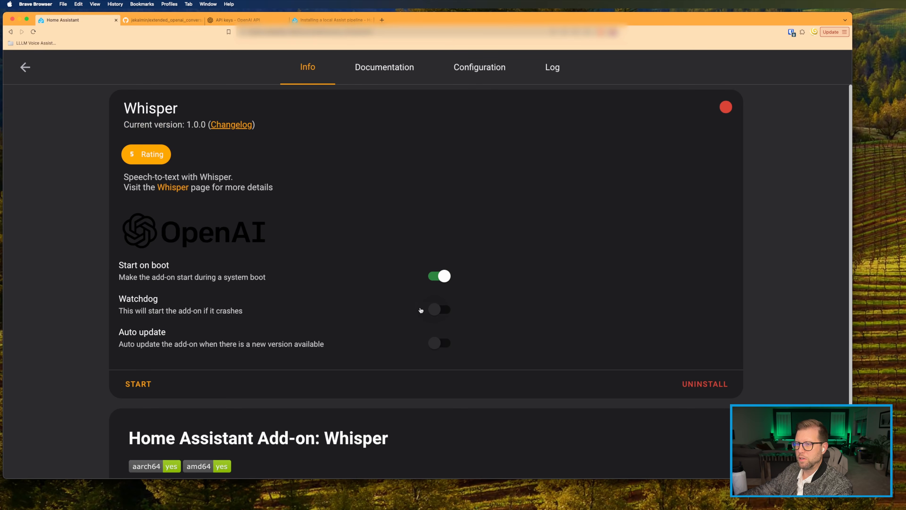
{"action": "left_click", "coordinate": [437, 310]}
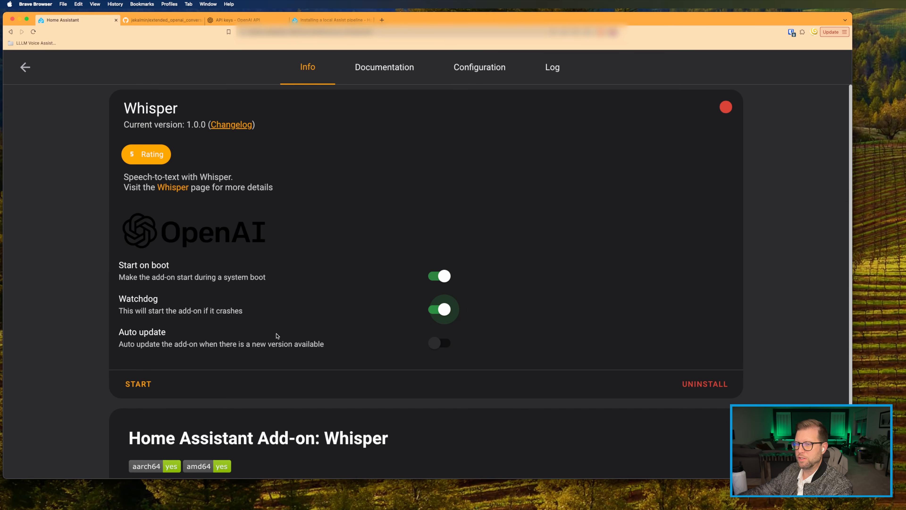
{"action": "left_click", "coordinate": [439, 345]}
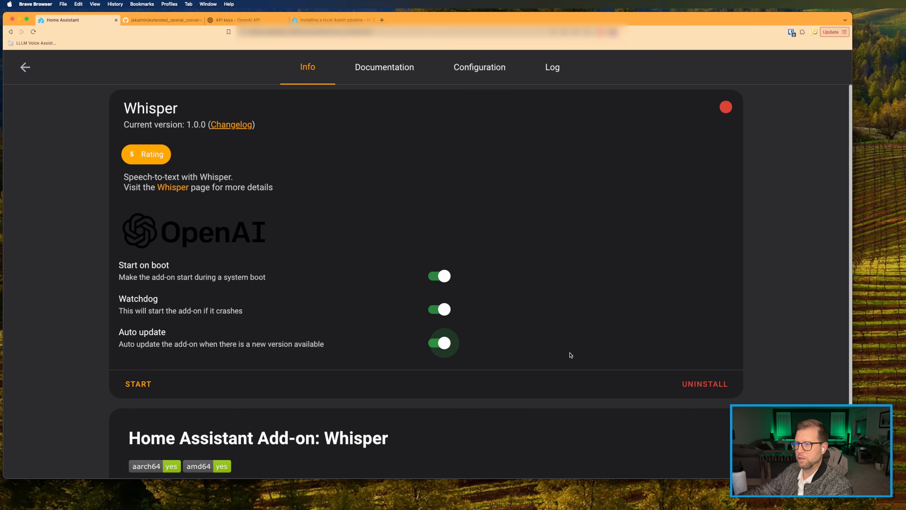
{"action": "left_click", "coordinate": [459, 73]}
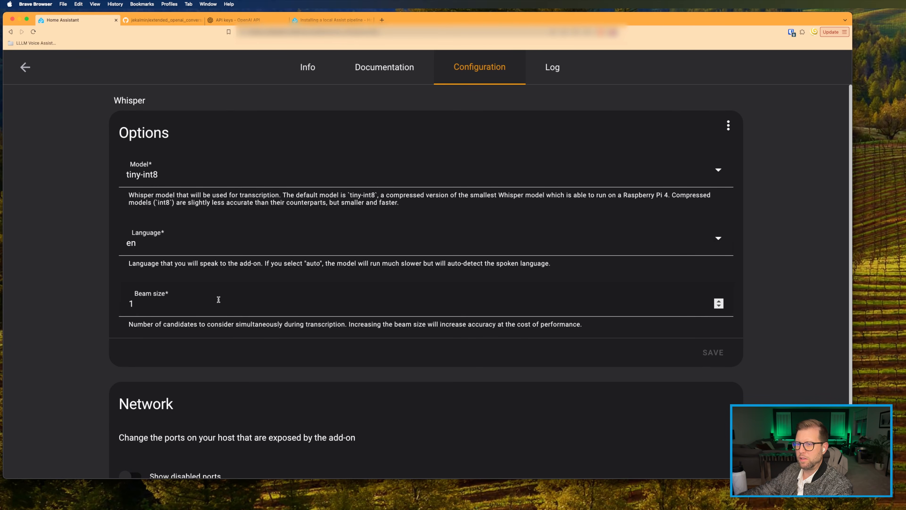
{"action": "scroll", "coordinate": [218, 299], "scroll_direction": "down", "scroll_amount": 3}
{"action": "scroll", "coordinate": [218, 299], "scroll_direction": "up", "scroll_amount": 3}
{"action": "left_click", "coordinate": [25, 67]}
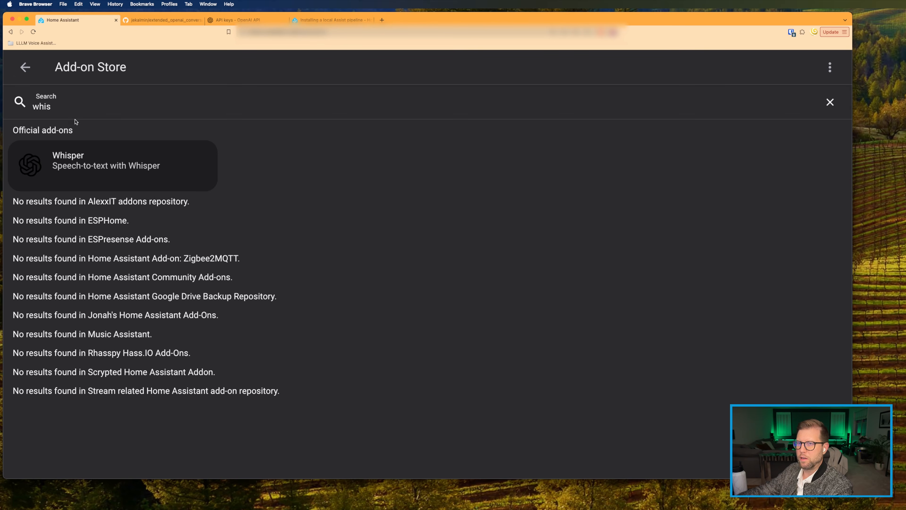
Step: Search 'pip' and install Piper with watchdog and auto update enabled
{"action": "double_click", "coordinate": [68, 110]}
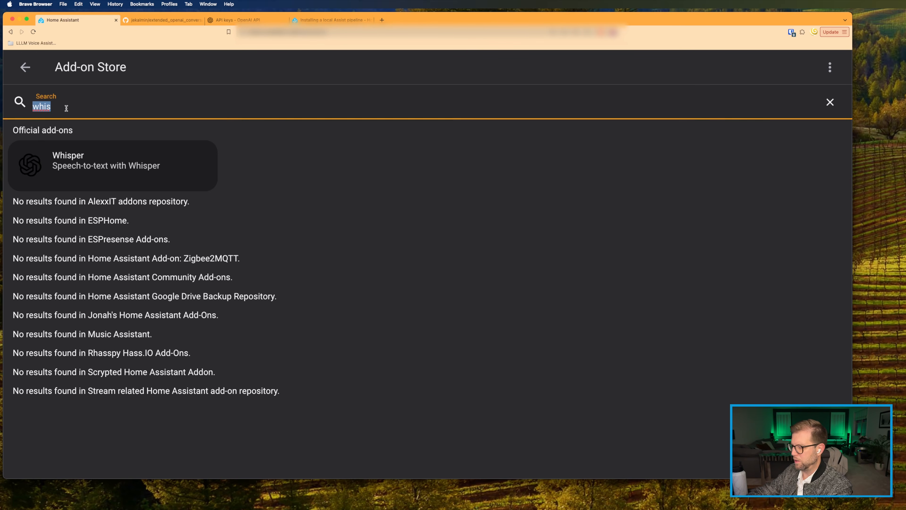
{"action": "type", "text": "pip"}
{"action": "left_click", "coordinate": [107, 162]}
{"action": "left_click", "coordinate": [156, 283]}
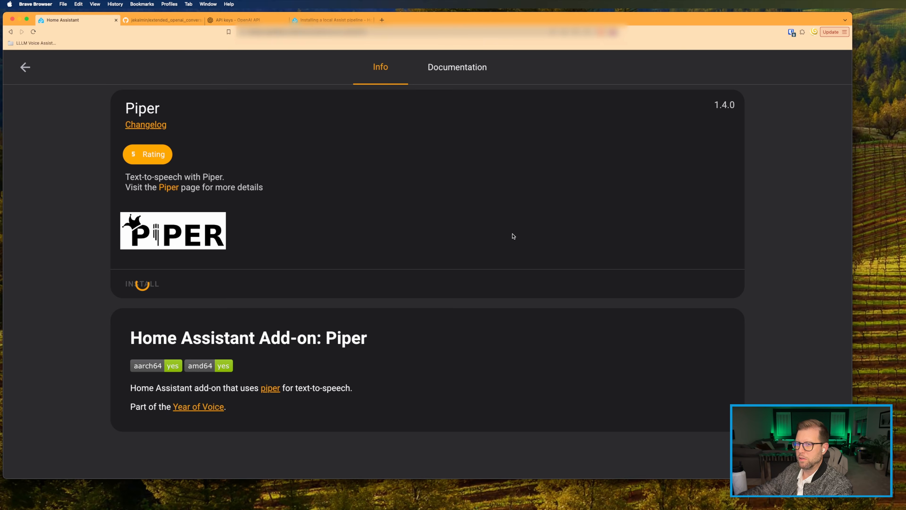
{"action": "left_click", "coordinate": [441, 313]}
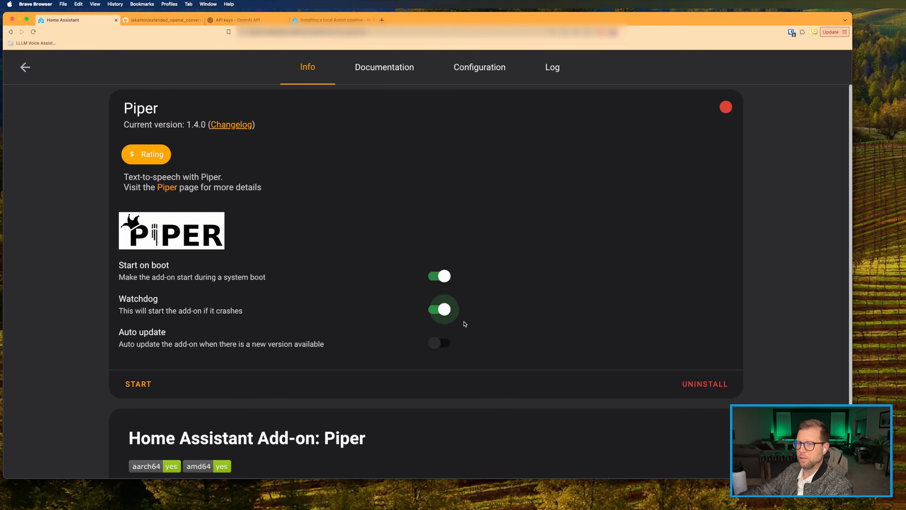
{"action": "left_click", "coordinate": [442, 344]}
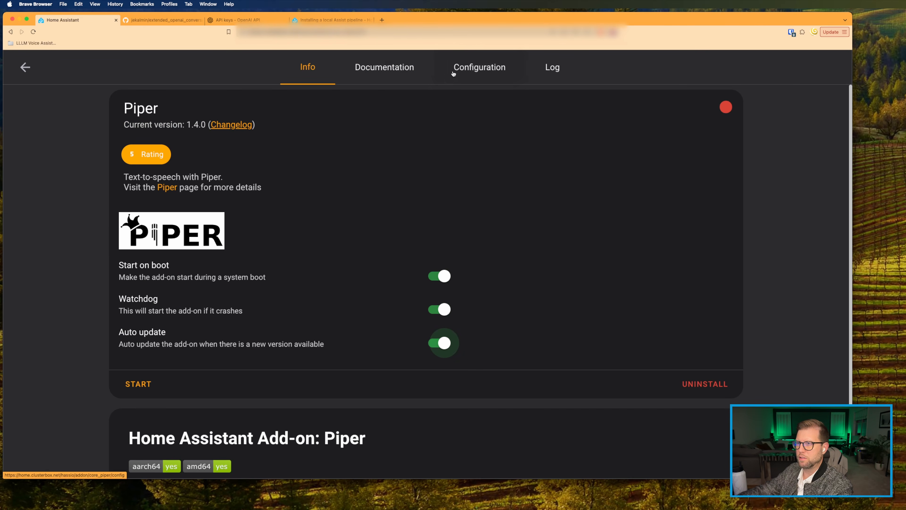
Step: Set Piper's voice to en_US-lessac-low, save, and start the add-on
{"action": "left_click", "coordinate": [466, 69]}
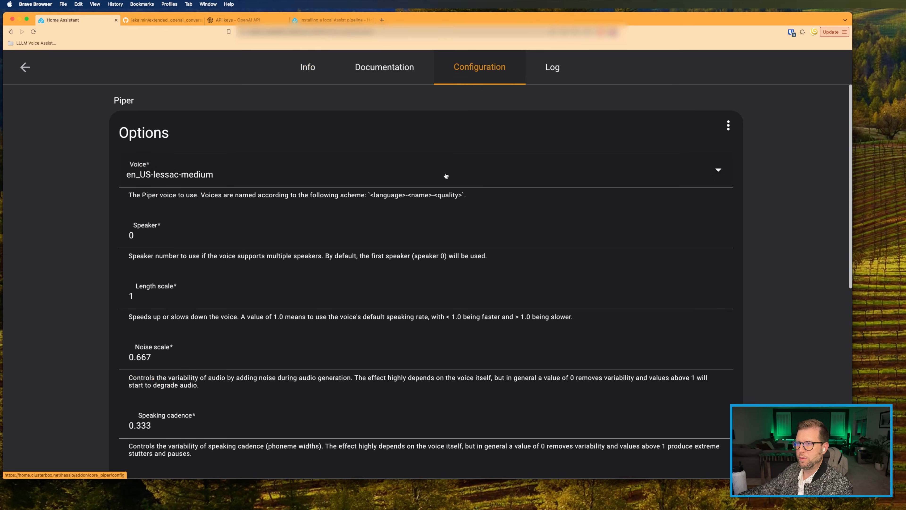
{"action": "left_click", "coordinate": [150, 179]}
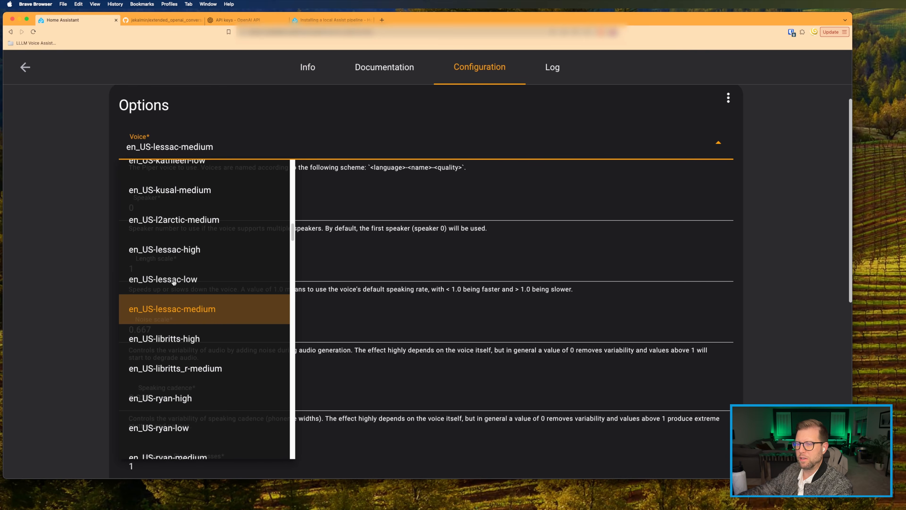
{"action": "left_click", "coordinate": [158, 282]}
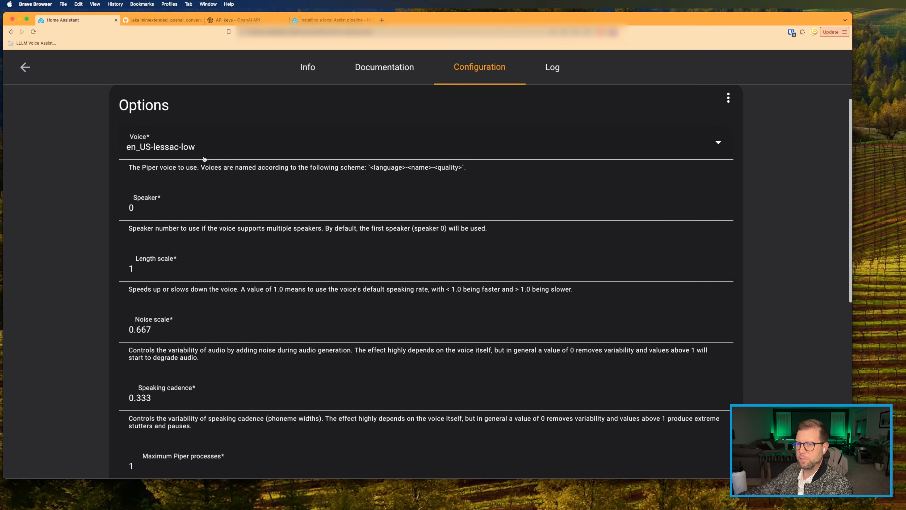
{"action": "scroll", "coordinate": [204, 159], "scroll_direction": "down", "scroll_amount": 10}
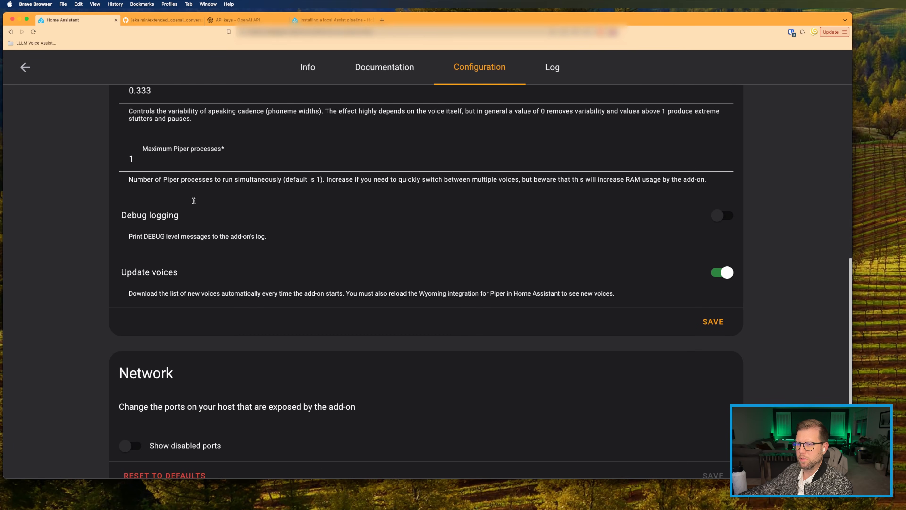
{"action": "scroll", "coordinate": [193, 202], "scroll_direction": "down", "scroll_amount": 2}
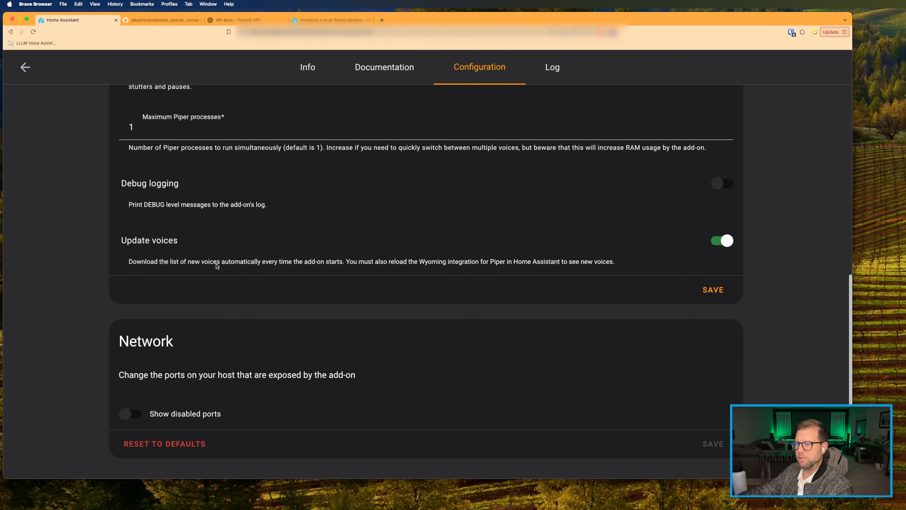
{"action": "left_click", "coordinate": [710, 289]}
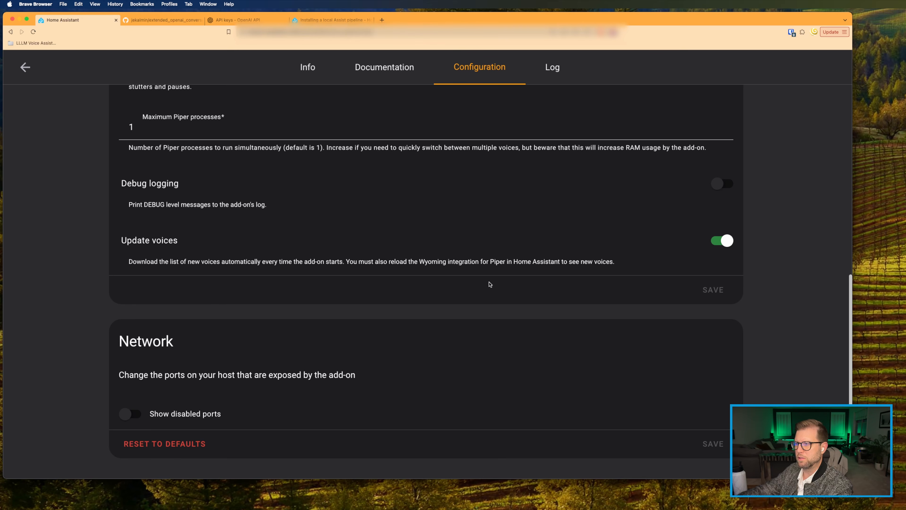
{"action": "left_click", "coordinate": [139, 384]}
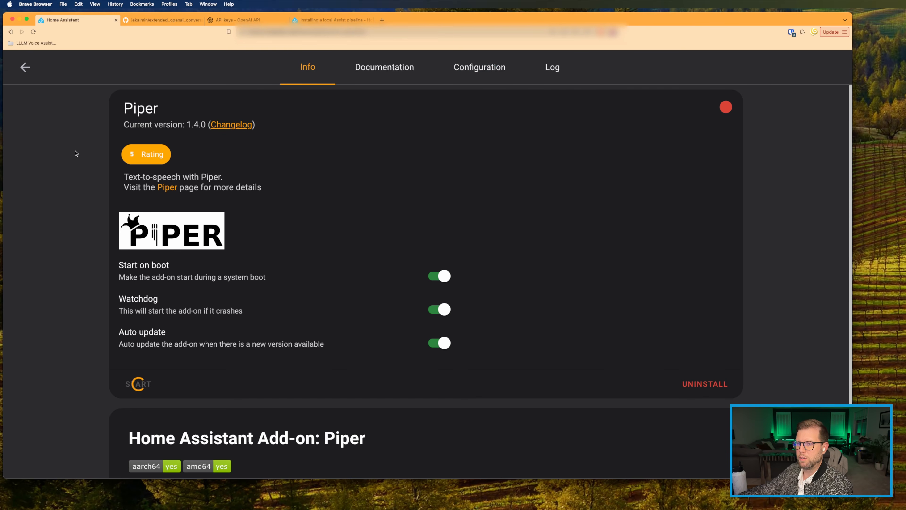
{"action": "left_click", "coordinate": [22, 74]}
Step: Search 'whis' in the Add-on Store and start the Whisper add-on
{"action": "left_click", "coordinate": [55, 107]}
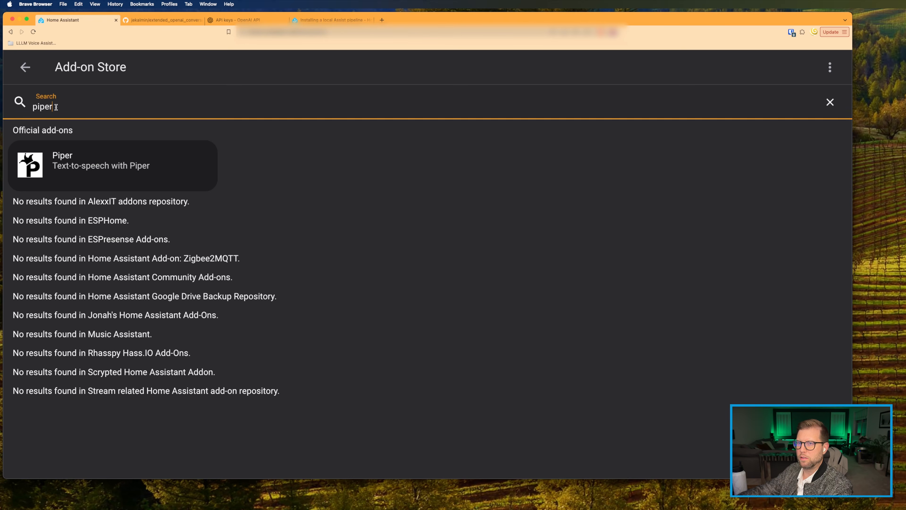
{"action": "double_click", "coordinate": [56, 106]}
{"action": "type", "text": "whis"}
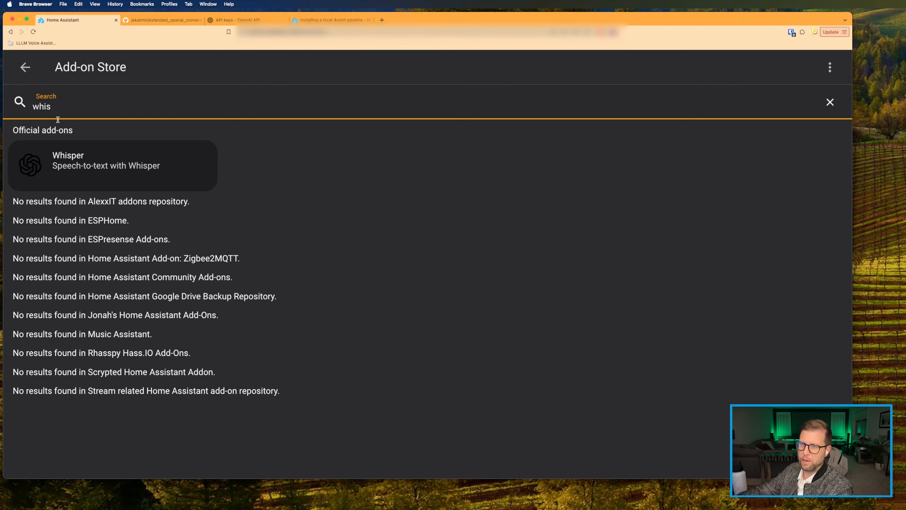
{"action": "left_click", "coordinate": [64, 168]}
{"action": "left_click", "coordinate": [145, 383]}
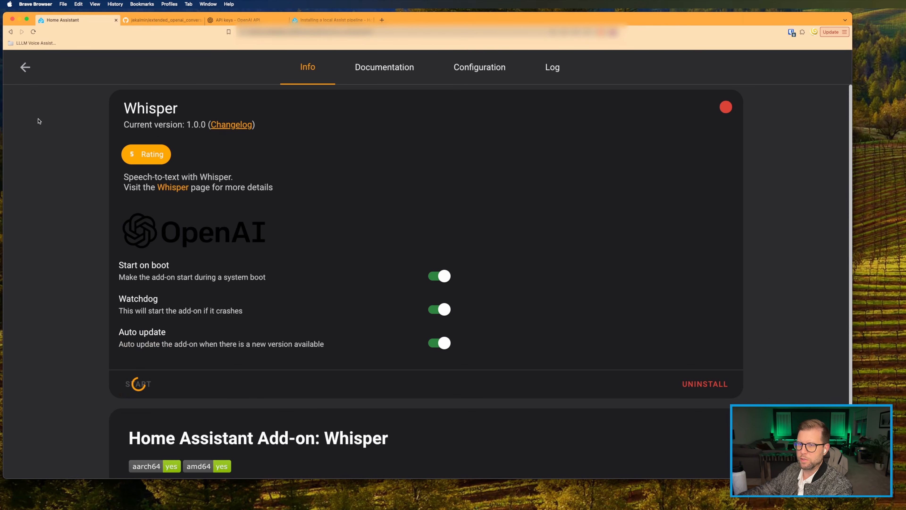
{"action": "left_click", "coordinate": [31, 61]}
{"action": "double_click", "coordinate": [55, 106]}
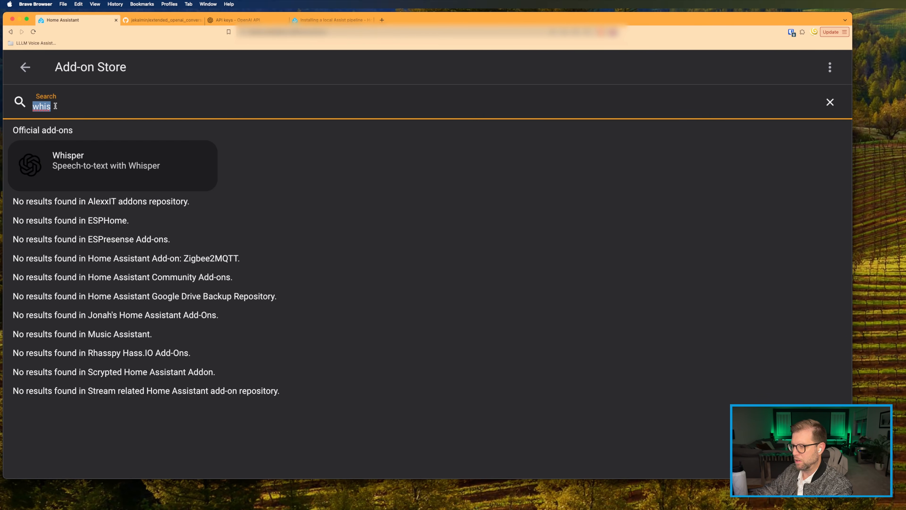
Step: Search 'open', install openWakeWord, check its configuration, and start it
{"action": "type", "text": "ope"}
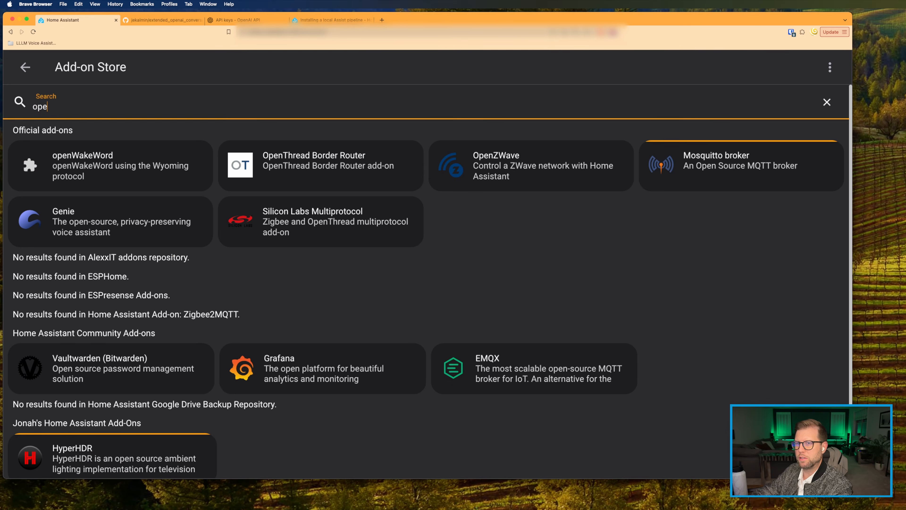
{"action": "type", "text": "n"}
{"action": "left_click", "coordinate": [60, 162]}
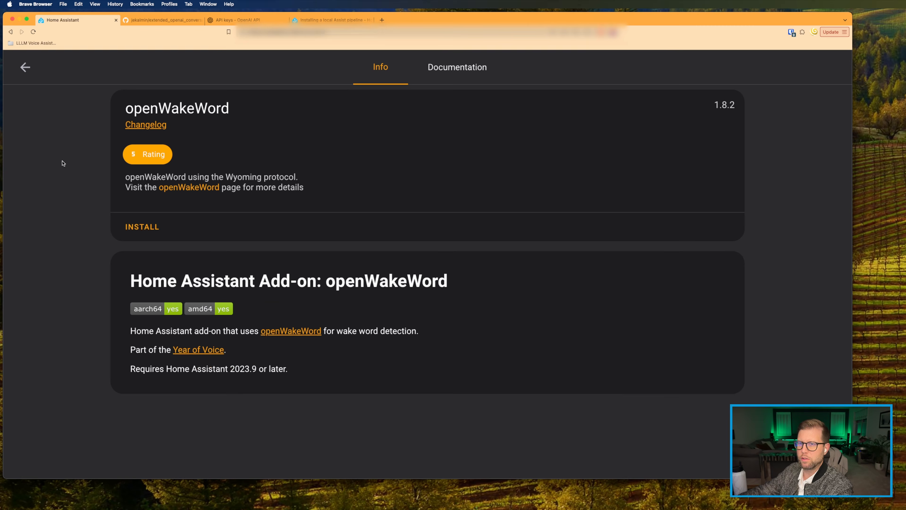
{"action": "left_click", "coordinate": [158, 229]}
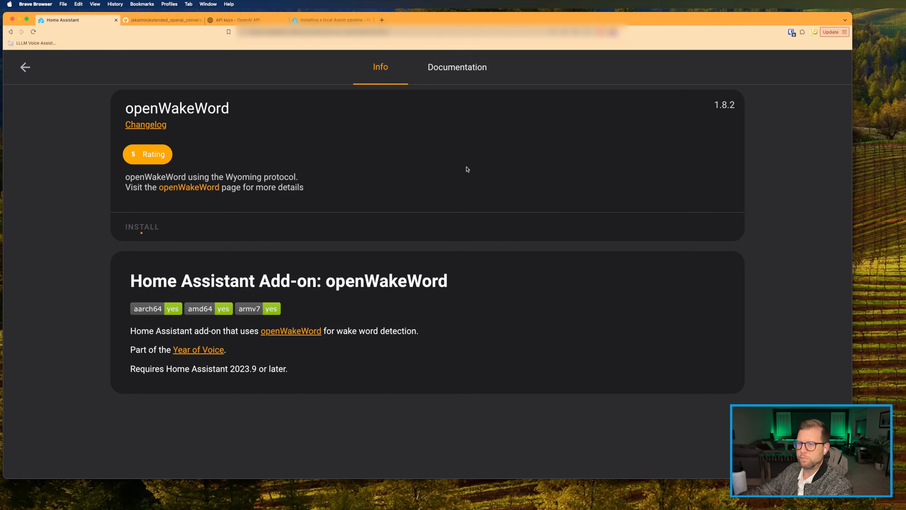
{"action": "left_click", "coordinate": [459, 73]}
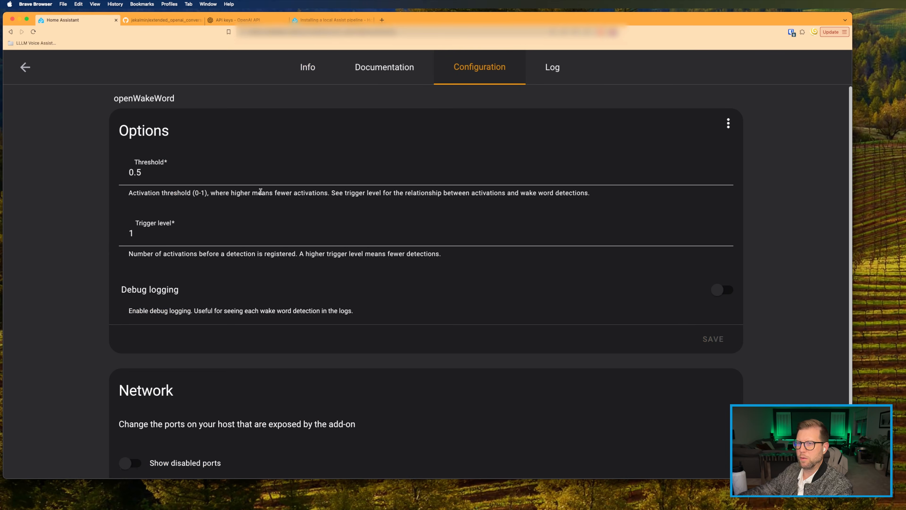
{"action": "scroll", "coordinate": [261, 191], "scroll_direction": "down", "scroll_amount": 3}
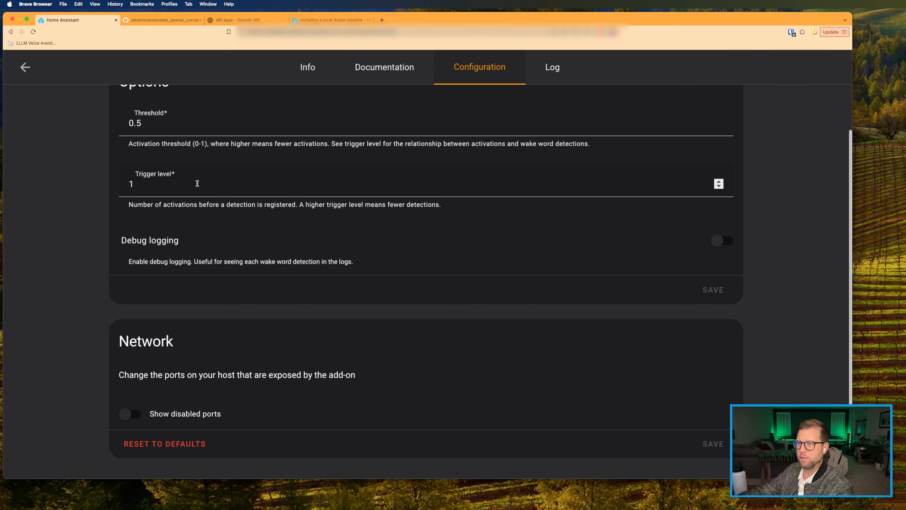
{"action": "scroll", "coordinate": [197, 184], "scroll_direction": "up", "scroll_amount": 3}
{"action": "left_click", "coordinate": [299, 68]}
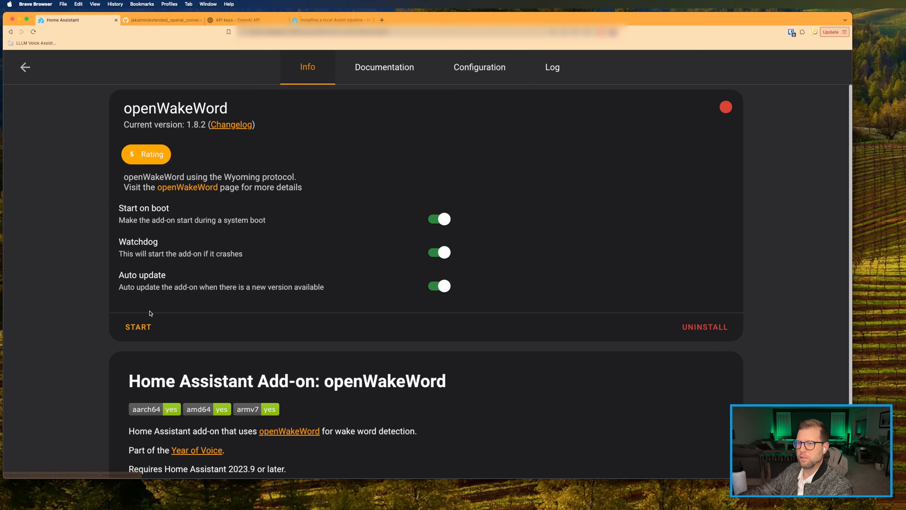
{"action": "left_click", "coordinate": [142, 327]}
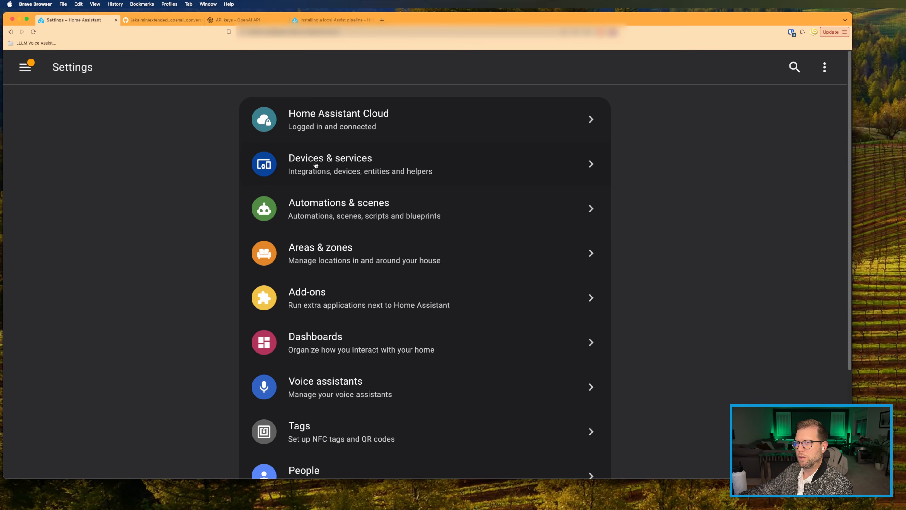
Step: Set up the discovered openWakeWord, Piper and Whisper Wyoming integrations
{"action": "left_click", "coordinate": [318, 172]}
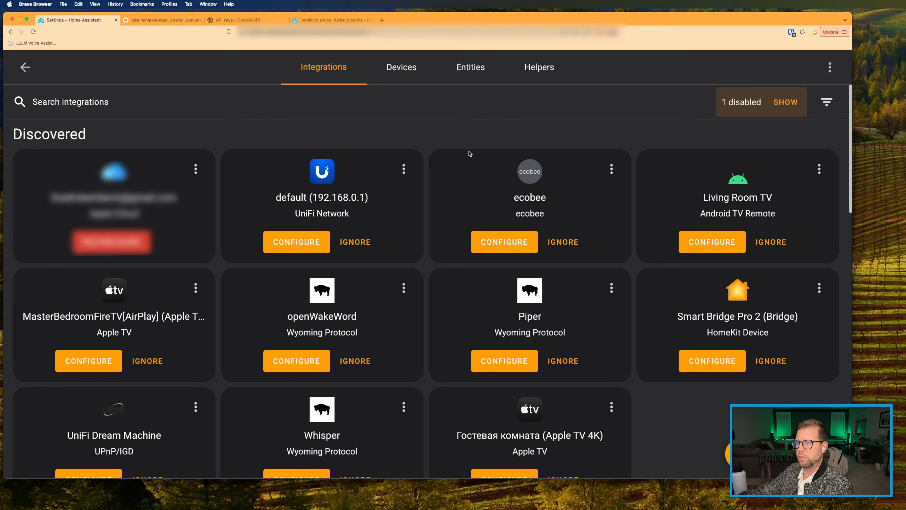
{"action": "scroll", "coordinate": [498, 173], "scroll_direction": "down", "scroll_amount": 3}
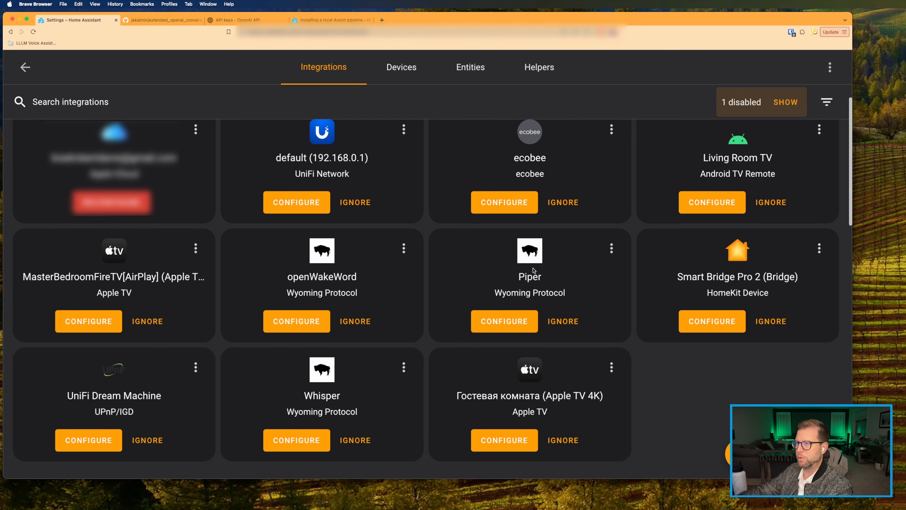
{"action": "scroll", "coordinate": [464, 343], "scroll_direction": "up", "scroll_amount": 1}
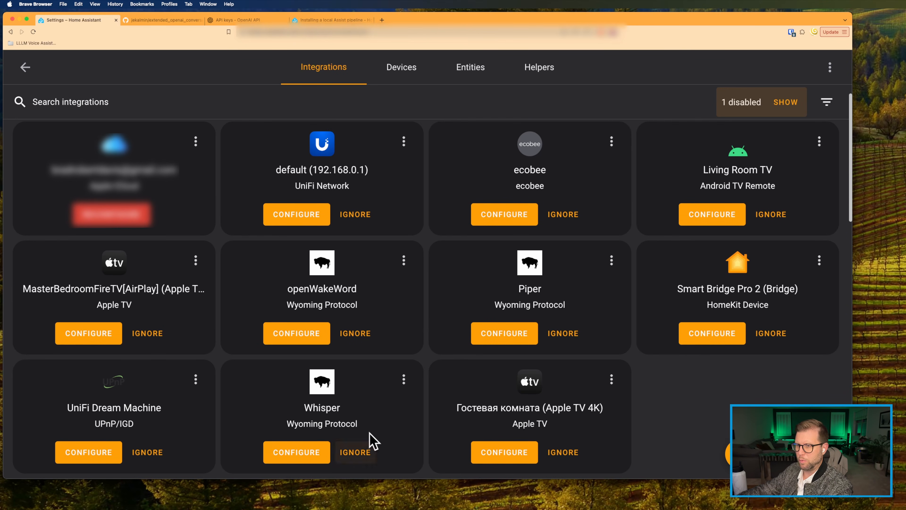
{"action": "left_click", "coordinate": [308, 339]}
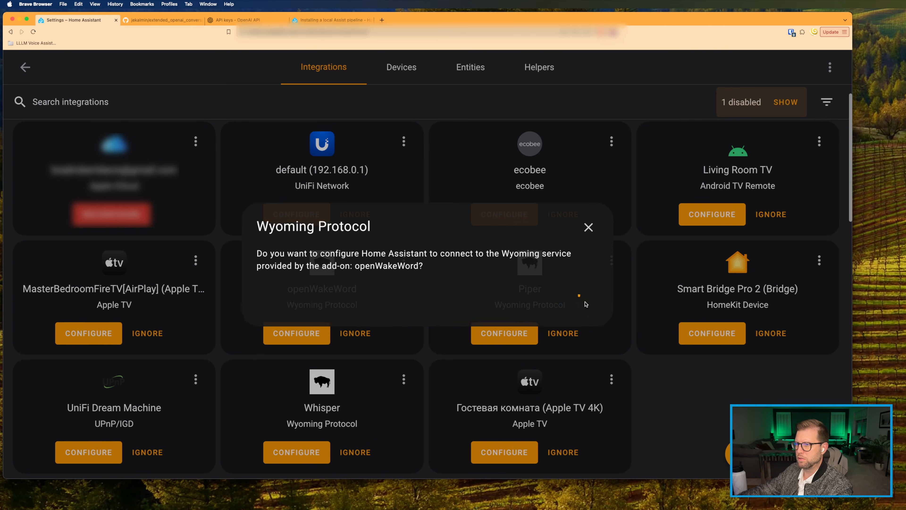
{"action": "left_click", "coordinate": [528, 298]}
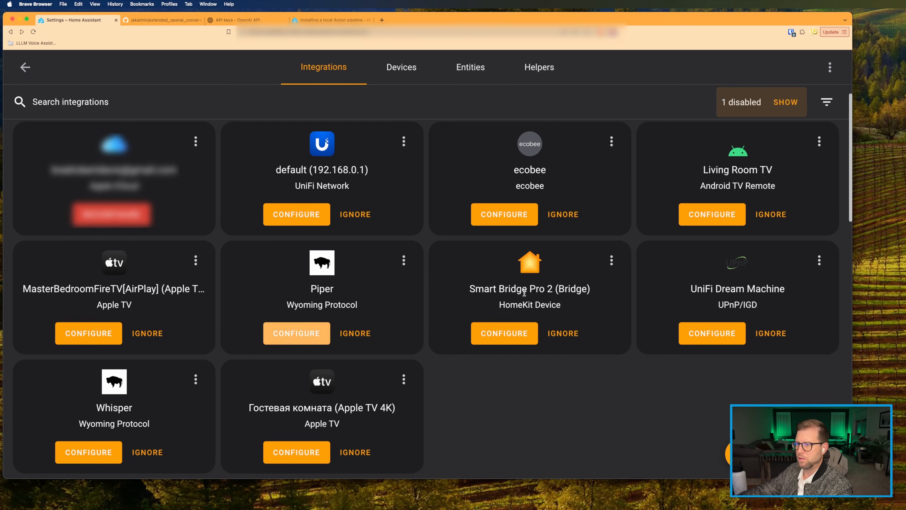
{"action": "left_click", "coordinate": [296, 334]}
{"action": "left_click", "coordinate": [580, 306]}
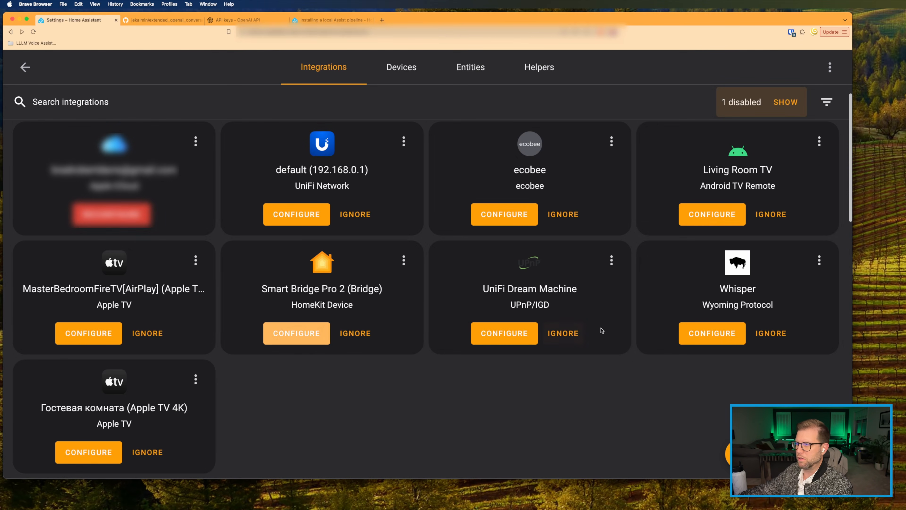
{"action": "left_click", "coordinate": [713, 334]}
{"action": "left_click", "coordinate": [584, 306]}
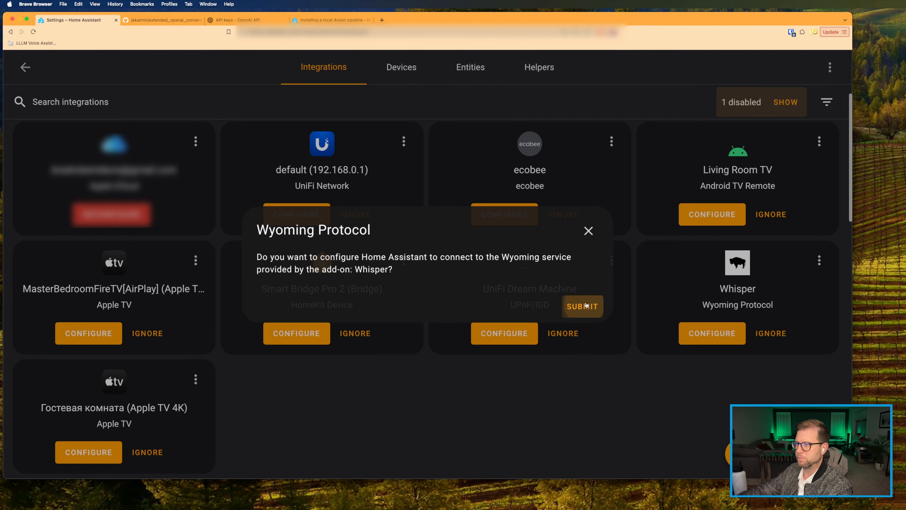
Step: Check the Wyoming Protocol entries, then begin adding a new voice assistant
{"action": "scroll", "coordinate": [606, 314], "scroll_direction": "down", "scroll_amount": 10}
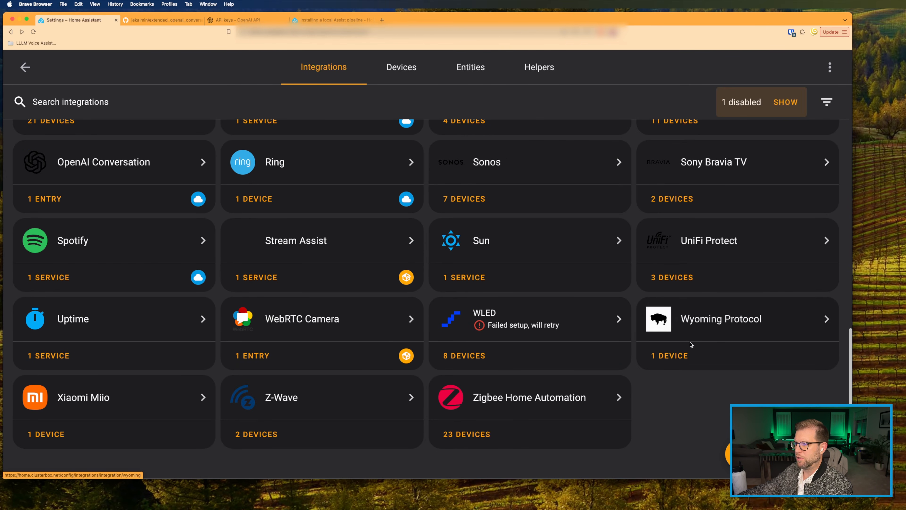
{"action": "left_click", "coordinate": [681, 318]}
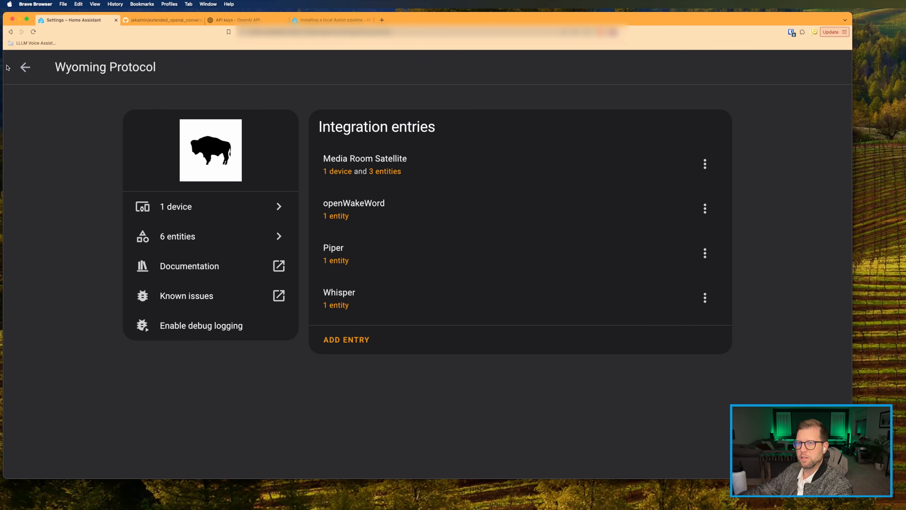
{"action": "left_click", "coordinate": [24, 68]}
{"action": "left_click", "coordinate": [24, 68]}
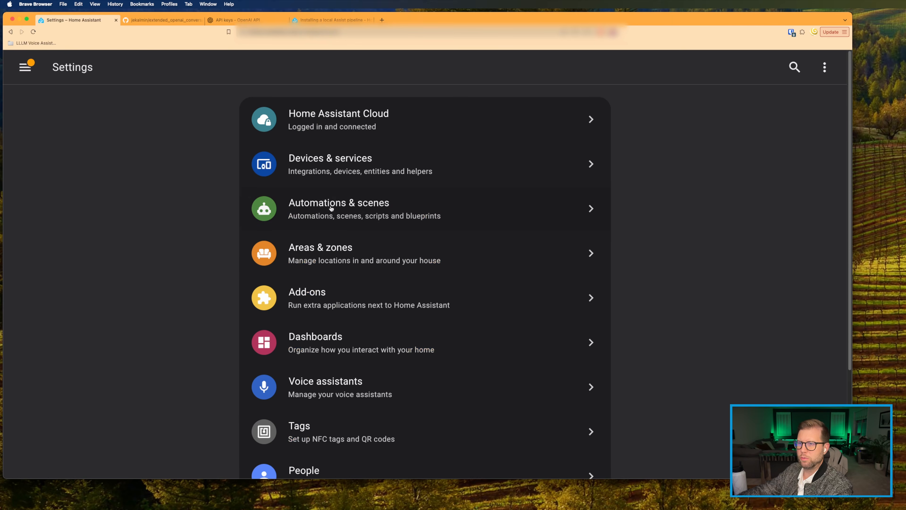
{"action": "left_click", "coordinate": [317, 395]}
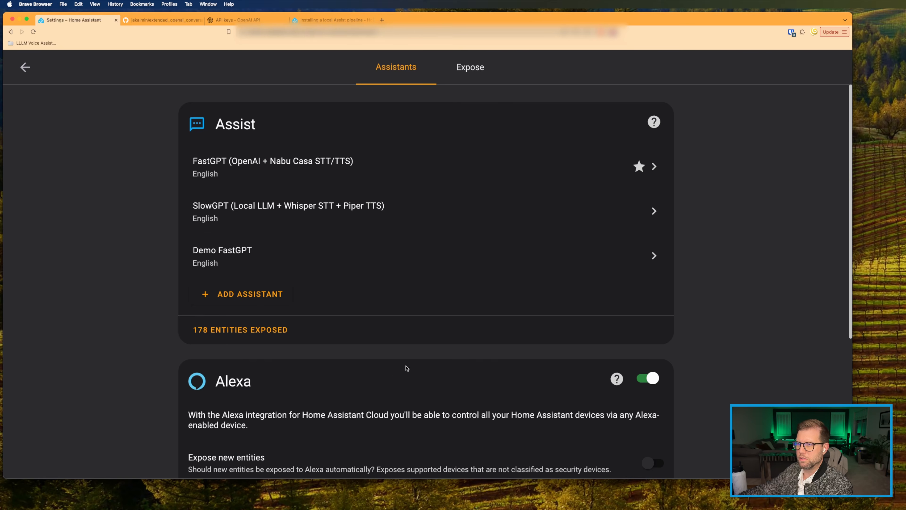
{"action": "left_click", "coordinate": [231, 297]}
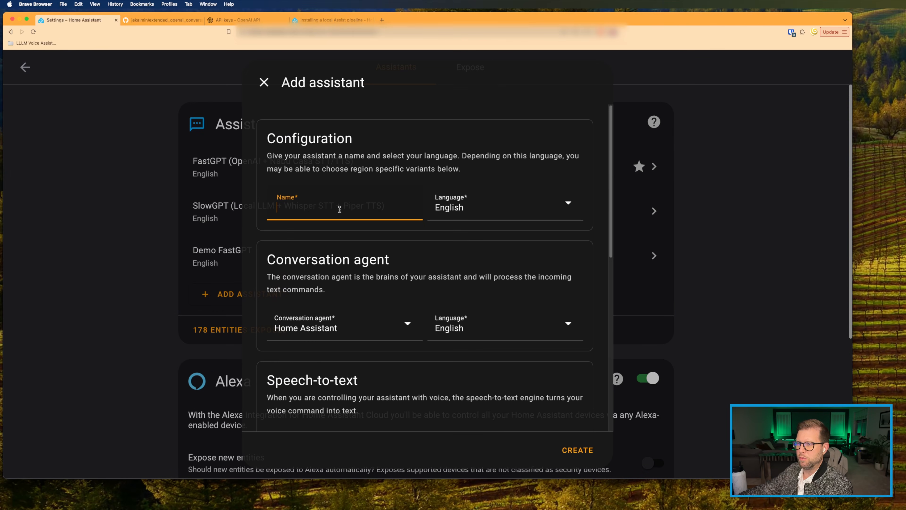
Step: Name the new assistant 'Demo SlowGPT' and select ChatGPT as its conversation agent
{"action": "type", "text": "SlowGPT"}
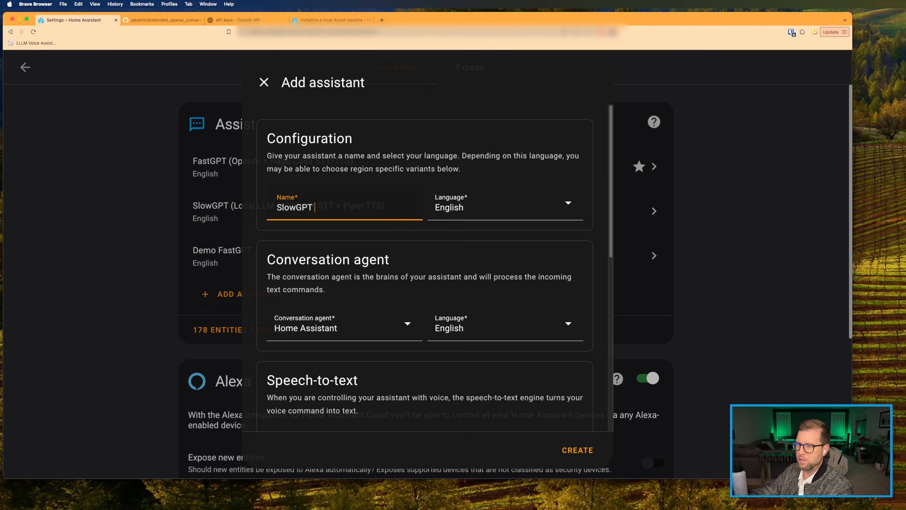
{"action": "key", "text": "super+Left"}
{"action": "type", "text": "Demo"}
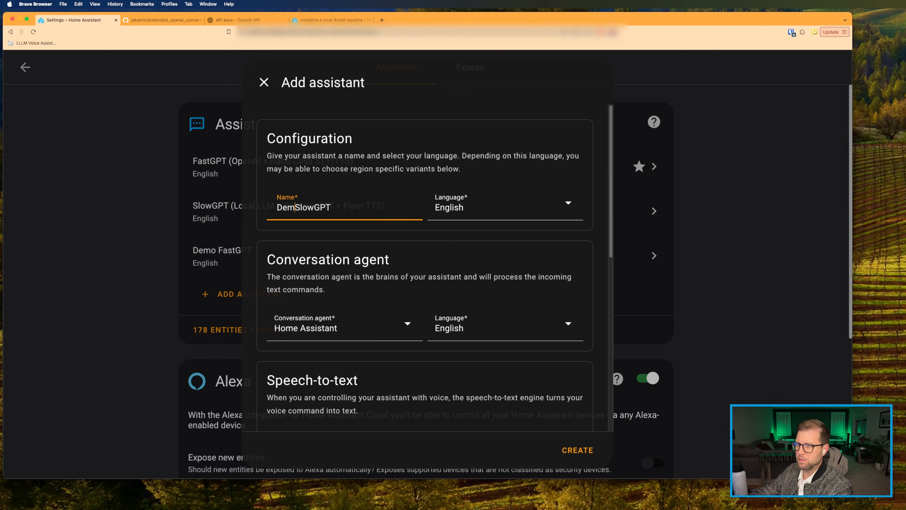
{"action": "scroll", "coordinate": [296, 280], "scroll_direction": "down", "scroll_amount": 2}
{"action": "left_click", "coordinate": [296, 280]}
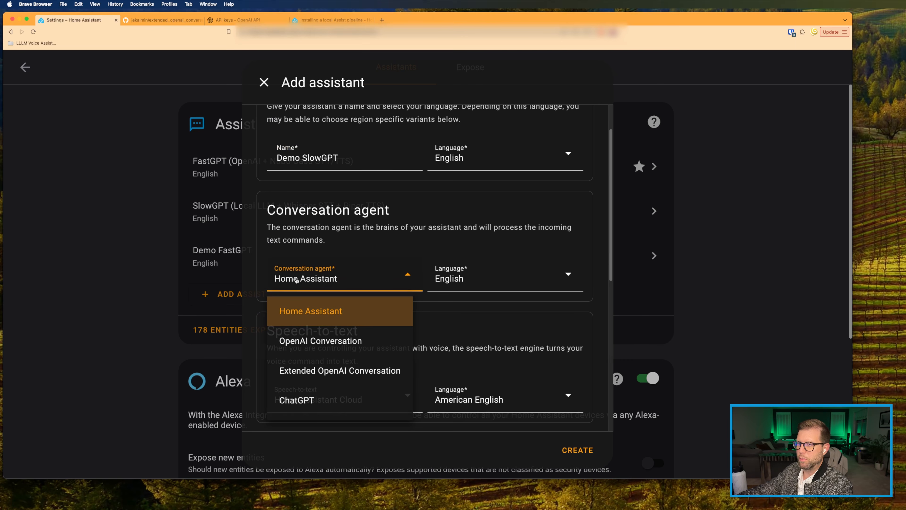
{"action": "left_click", "coordinate": [288, 402]}
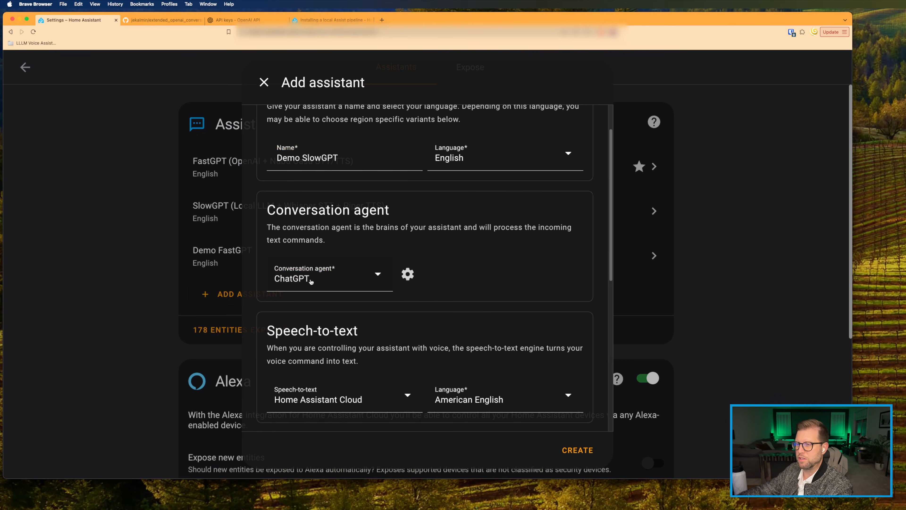
Step: Use faster-whisper for speech-to-text and piper with the amy (low) voice, then preview it
{"action": "scroll", "coordinate": [406, 277], "scroll_direction": "down", "scroll_amount": 4}
{"action": "left_click", "coordinate": [293, 268]}
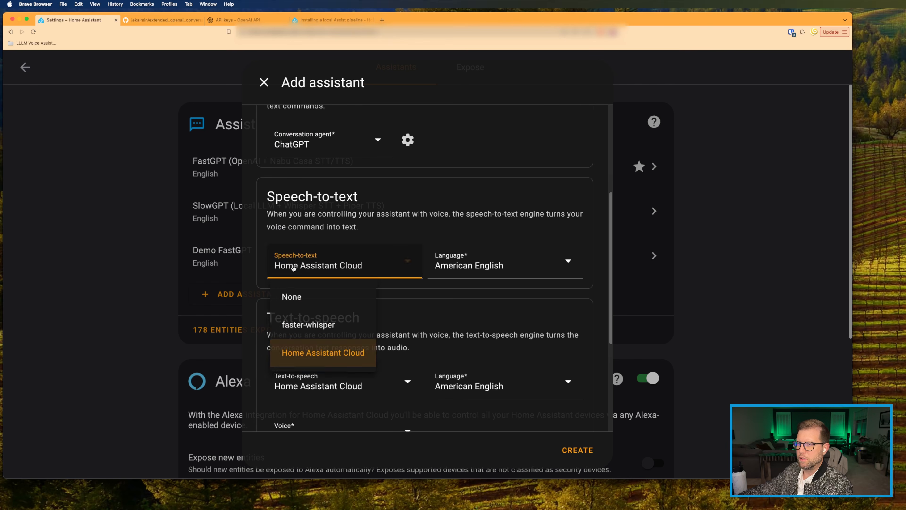
{"action": "left_click", "coordinate": [296, 333]}
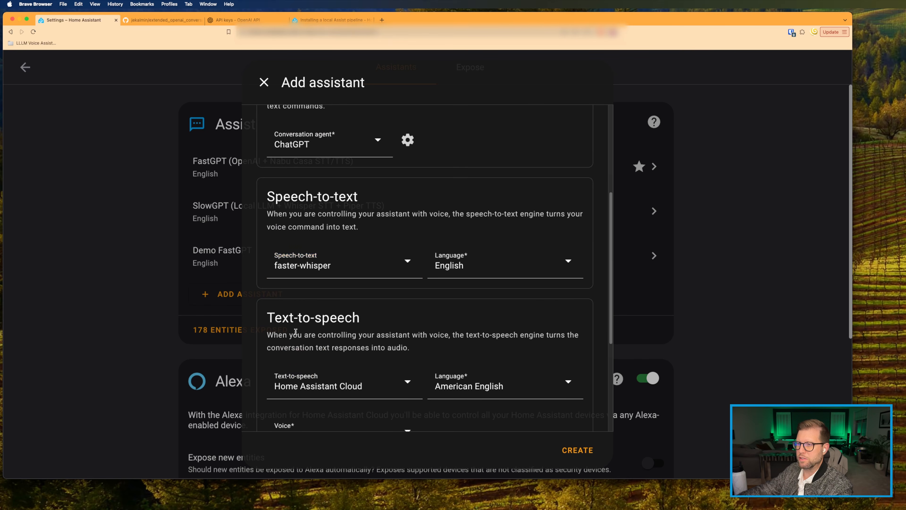
{"action": "scroll", "coordinate": [449, 270], "scroll_direction": "down", "scroll_amount": 5}
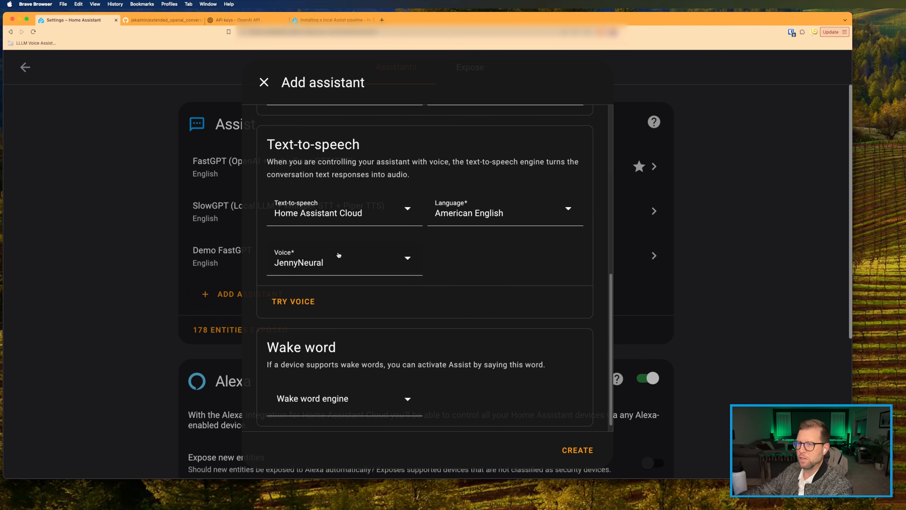
{"action": "left_click", "coordinate": [291, 219]}
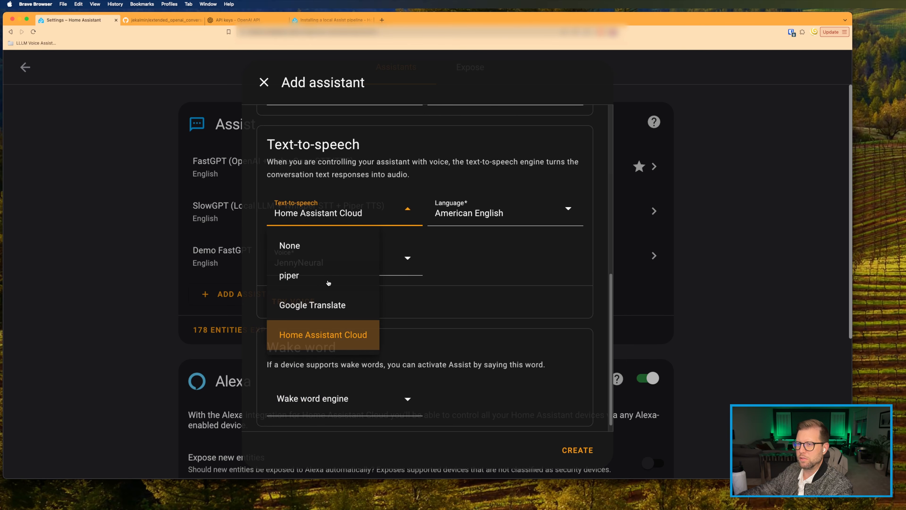
{"action": "left_click", "coordinate": [292, 279]}
{"action": "left_click", "coordinate": [307, 266]}
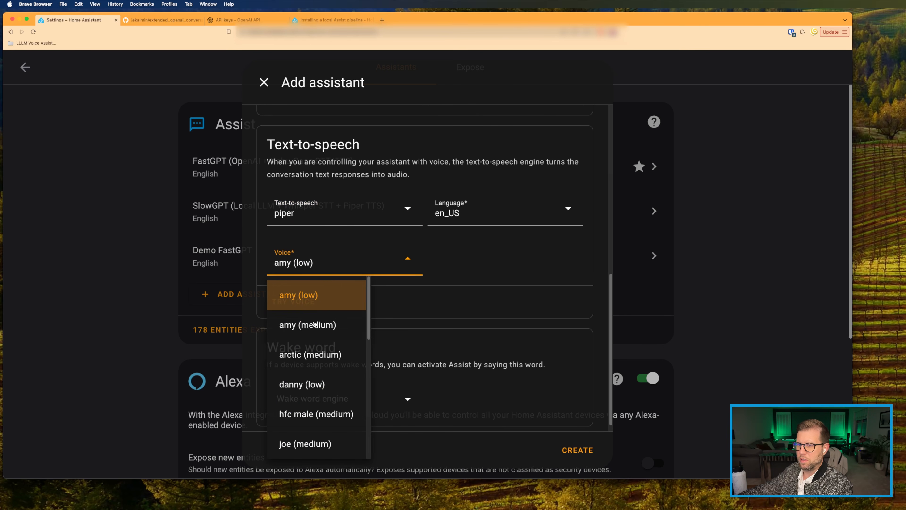
{"action": "left_click", "coordinate": [324, 261]}
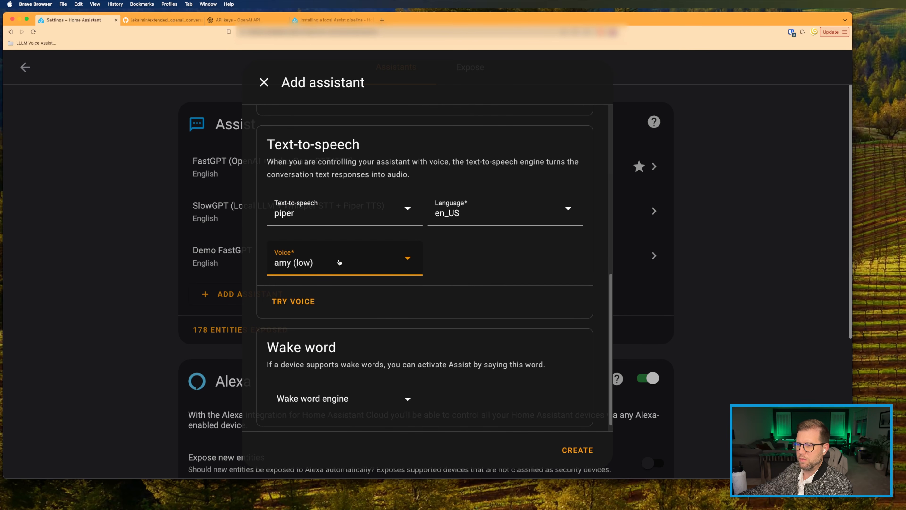
{"action": "scroll", "coordinate": [303, 285], "scroll_direction": "down", "scroll_amount": 1}
{"action": "left_click", "coordinate": [303, 288]}
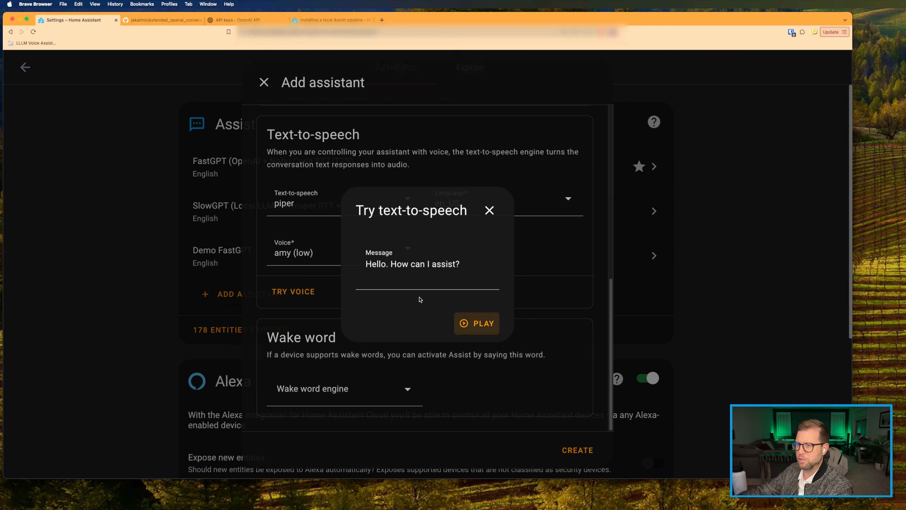
Step: Play the amy voice sample, then set openwakeword with the 'ok nabu' wake word
{"action": "left_click", "coordinate": [463, 323]}
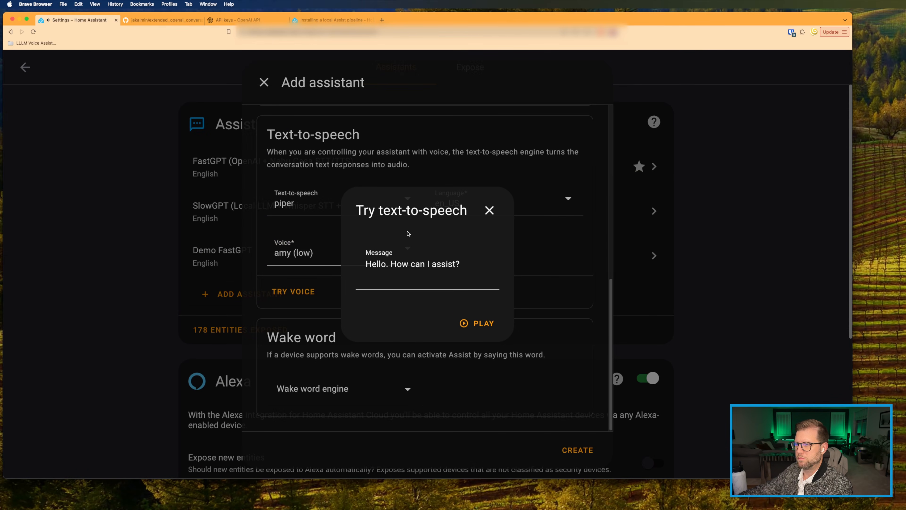
{"action": "left_click", "coordinate": [488, 210]}
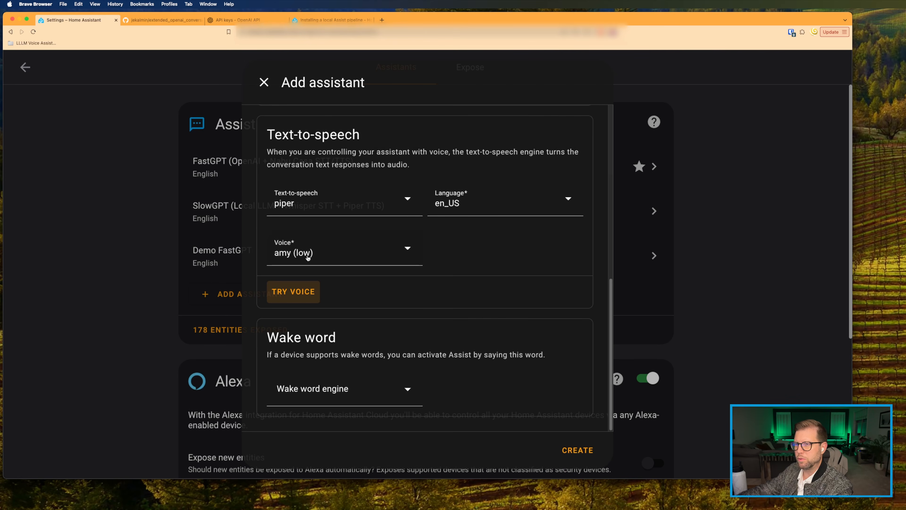
{"action": "left_click", "coordinate": [312, 388]}
{"action": "left_click", "coordinate": [333, 346]}
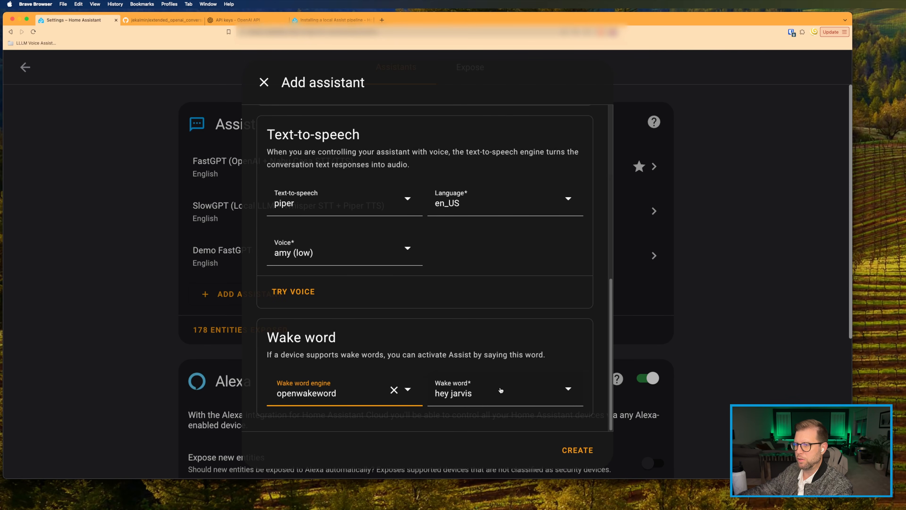
{"action": "left_click", "coordinate": [469, 393]}
{"action": "left_click", "coordinate": [458, 350]}
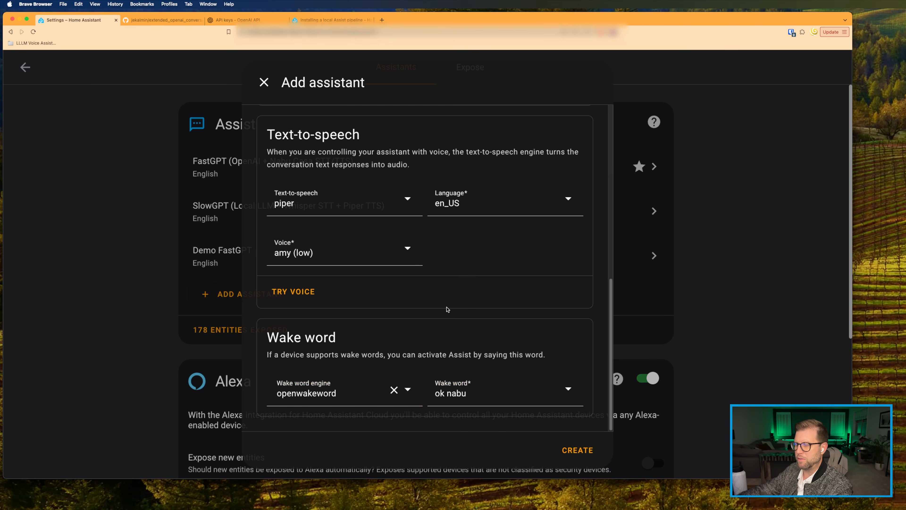
Step: Review the form and create the Demo SlowGPT assistant
{"action": "scroll", "coordinate": [448, 309], "scroll_direction": "up", "scroll_amount": 15}
{"action": "scroll", "coordinate": [448, 309], "scroll_direction": "down", "scroll_amount": 10}
{"action": "scroll", "coordinate": [447, 309], "scroll_direction": "up", "scroll_amount": 10}
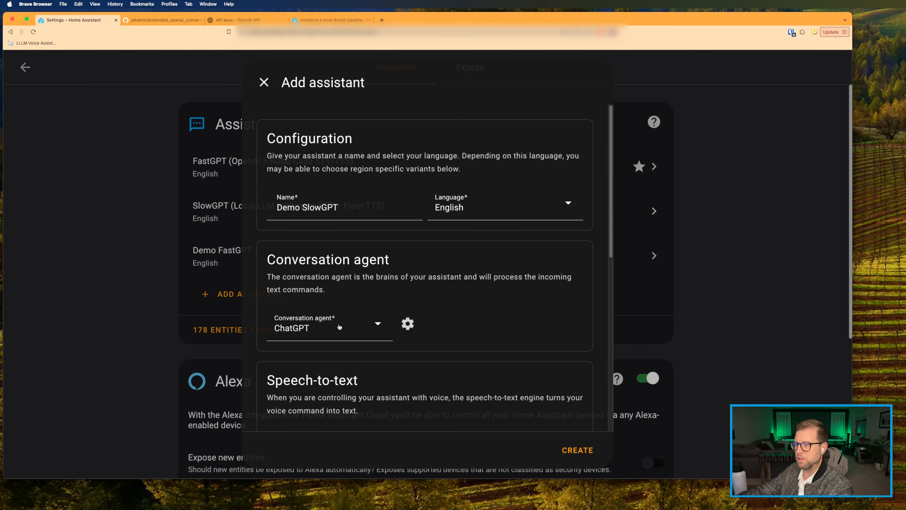
{"action": "scroll", "coordinate": [390, 325], "scroll_direction": "down", "scroll_amount": 10}
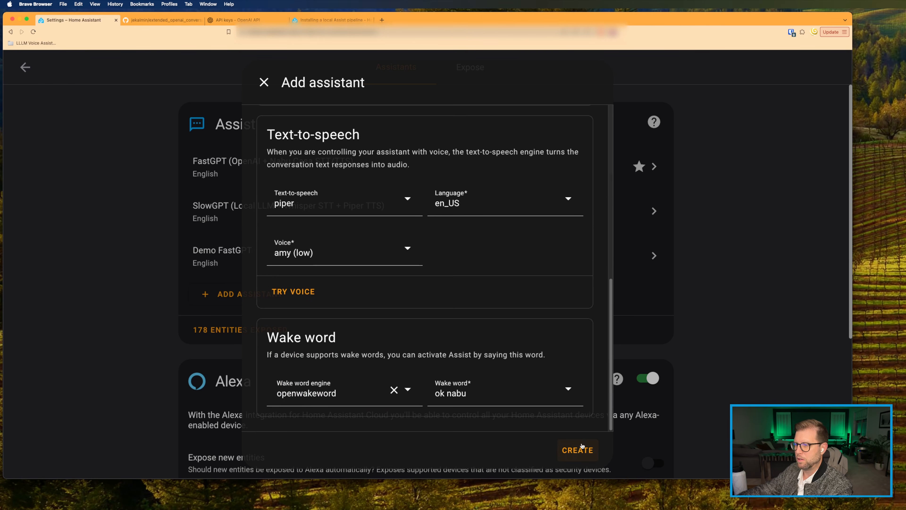
{"action": "left_click", "coordinate": [580, 450]}
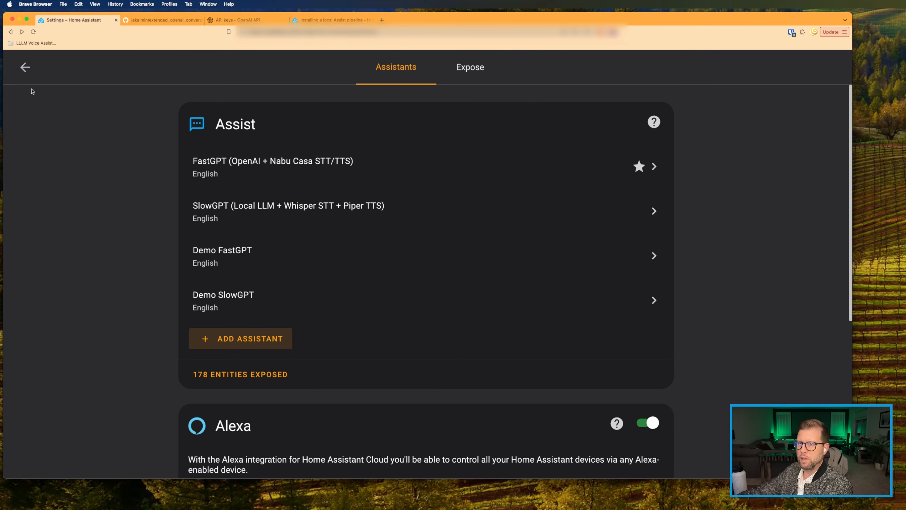
Step: Return from settings to the home dashboard via the sidebar
{"action": "left_click", "coordinate": [25, 68]}
{"action": "left_click", "coordinate": [25, 67]}
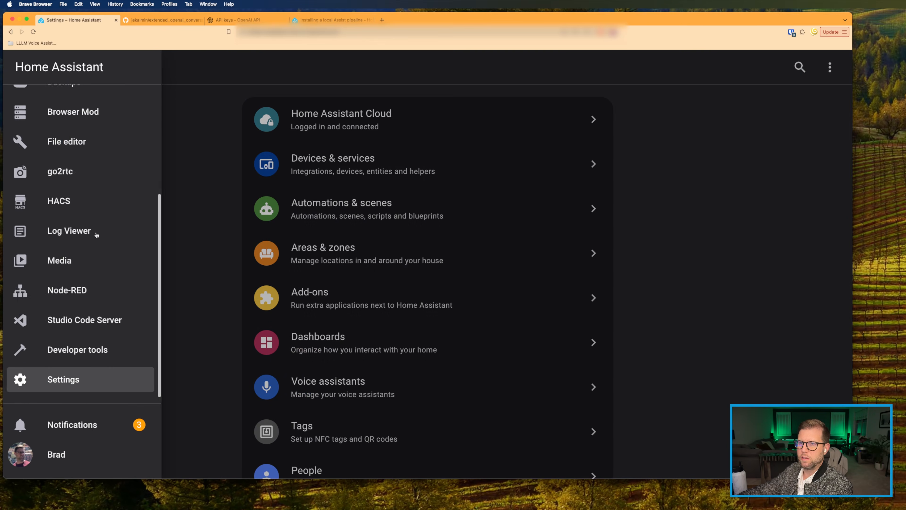
{"action": "scroll", "coordinate": [89, 225], "scroll_direction": "up", "scroll_amount": 5}
{"action": "left_click", "coordinate": [27, 105]}
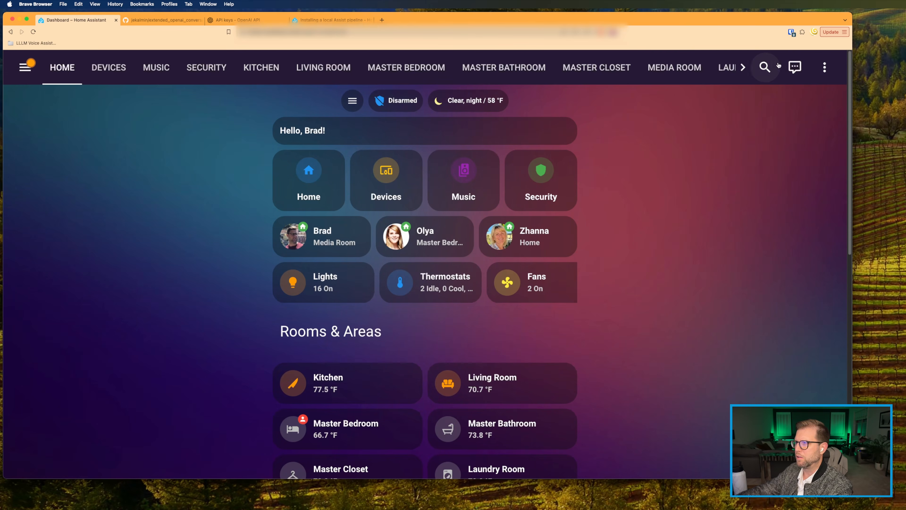
Step: Switch the Assist conversation to Demo SlowGPT and focus the request box
{"action": "left_click", "coordinate": [800, 67]}
{"action": "left_click", "coordinate": [354, 140]}
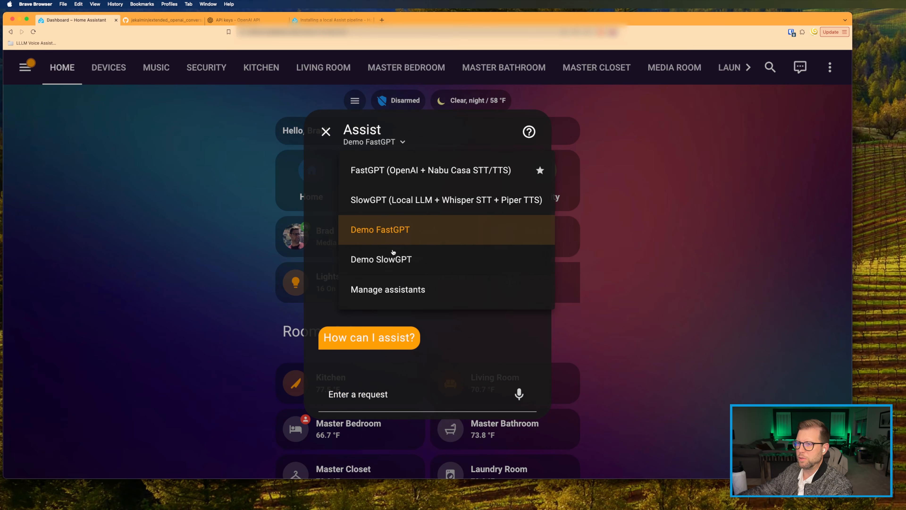
{"action": "left_click", "coordinate": [382, 266]}
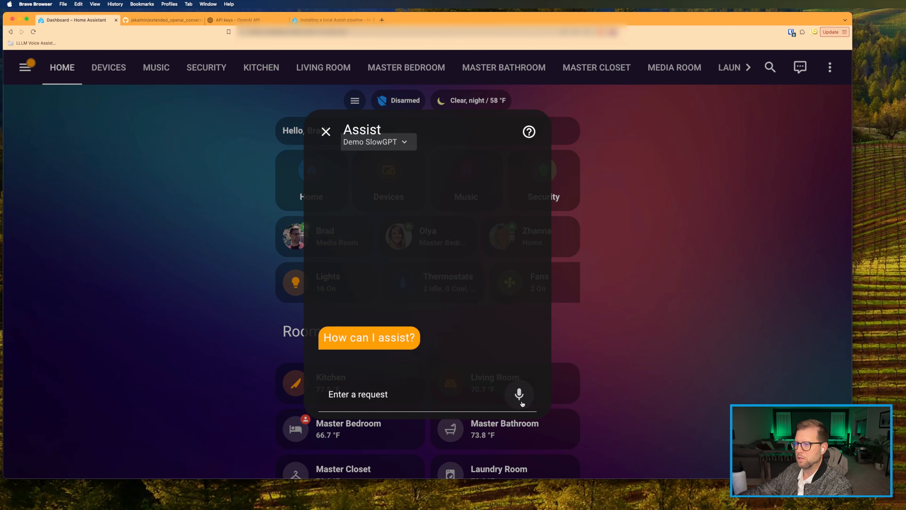
{"action": "left_click", "coordinate": [349, 393]}
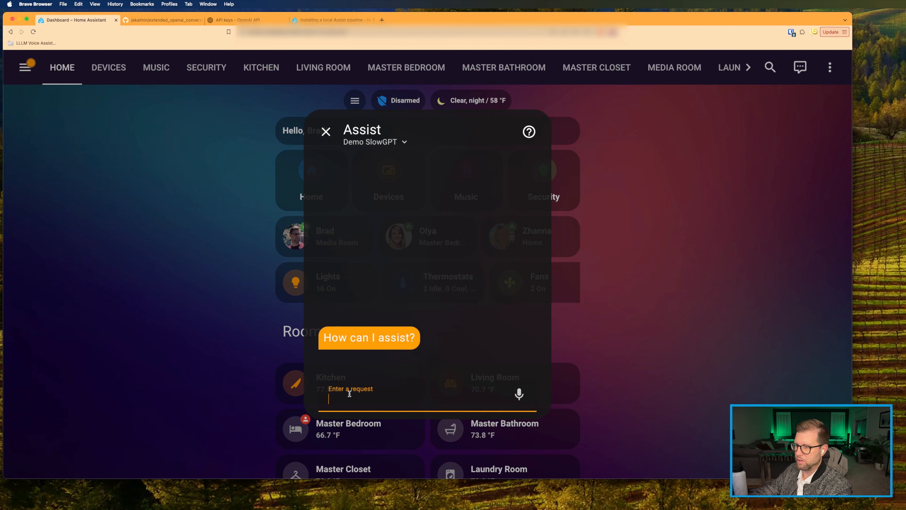
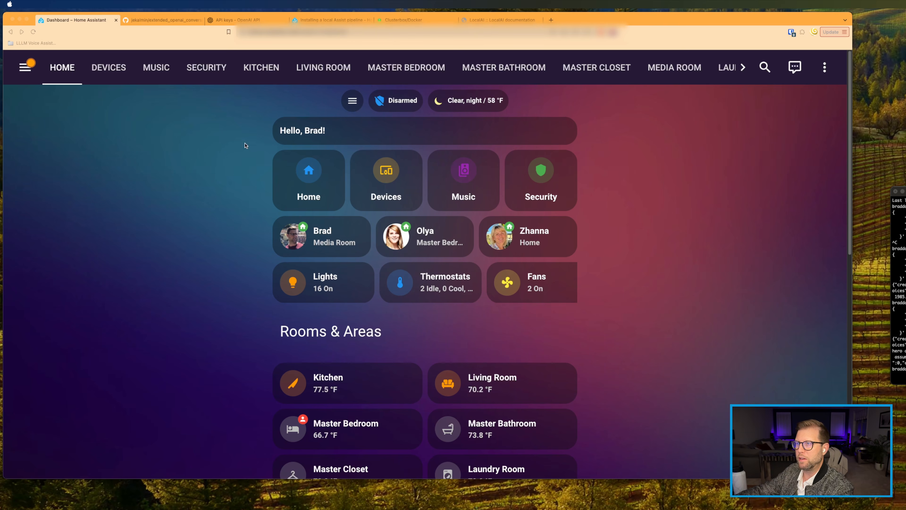
Step: Open the localai-api-1 container's logs from the Unraid Docker page and centre the log window
{"action": "left_click", "coordinate": [396, 21]}
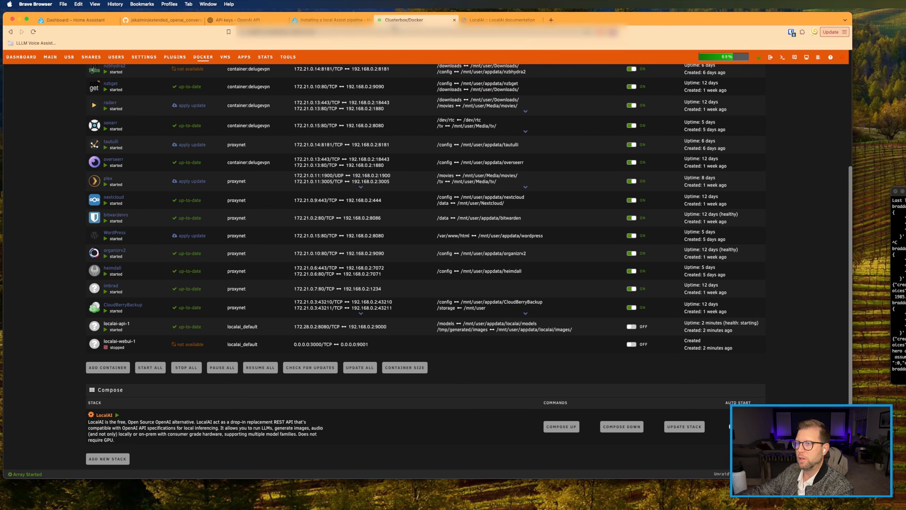
{"action": "scroll", "coordinate": [318, 252], "scroll_direction": "up", "scroll_amount": 5}
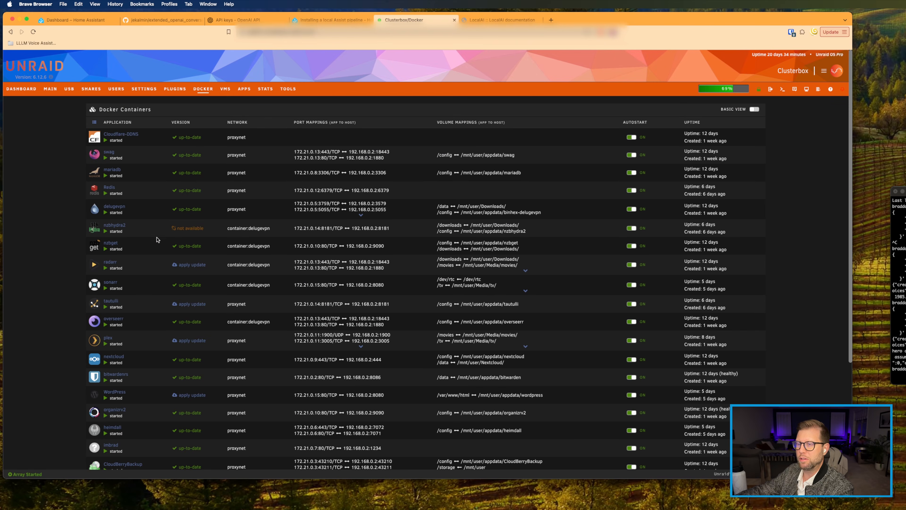
{"action": "scroll", "coordinate": [156, 239], "scroll_direction": "down", "scroll_amount": 5}
{"action": "scroll", "coordinate": [156, 240], "scroll_direction": "down", "scroll_amount": 3}
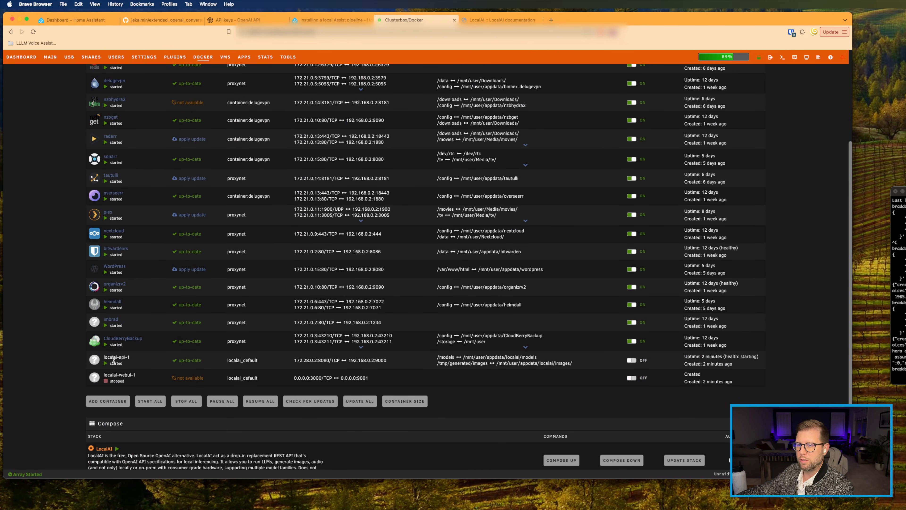
{"action": "left_click", "coordinate": [95, 361]}
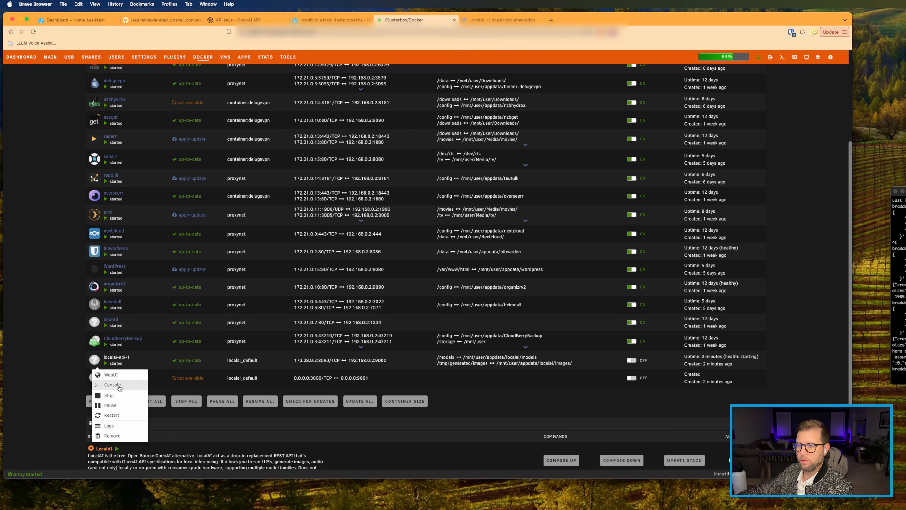
{"action": "left_click", "coordinate": [119, 426]}
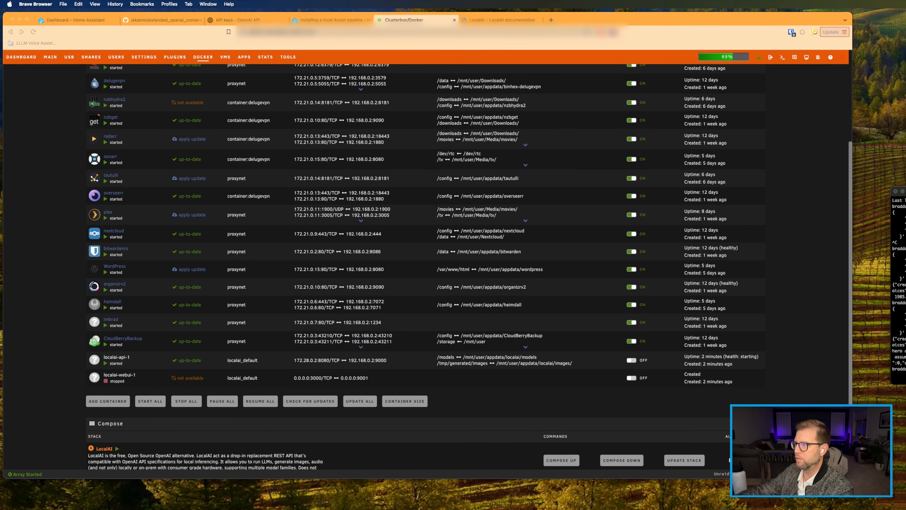
{"action": "left_click_drag", "start_coordinate": [587, 161], "coordinate": [238, 130]}
Step: Review the localai-api-1 log for the Bruce Wayne chat completions, then go to the LocalAI documentation
{"action": "scroll", "coordinate": [264, 315], "scroll_direction": "up", "scroll_amount": 5}
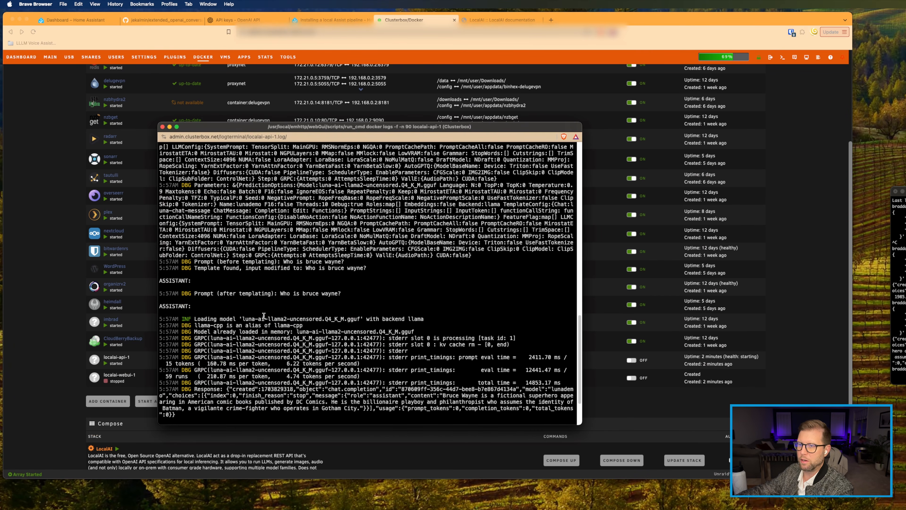
{"action": "scroll", "coordinate": [264, 315], "scroll_direction": "down", "scroll_amount": 5}
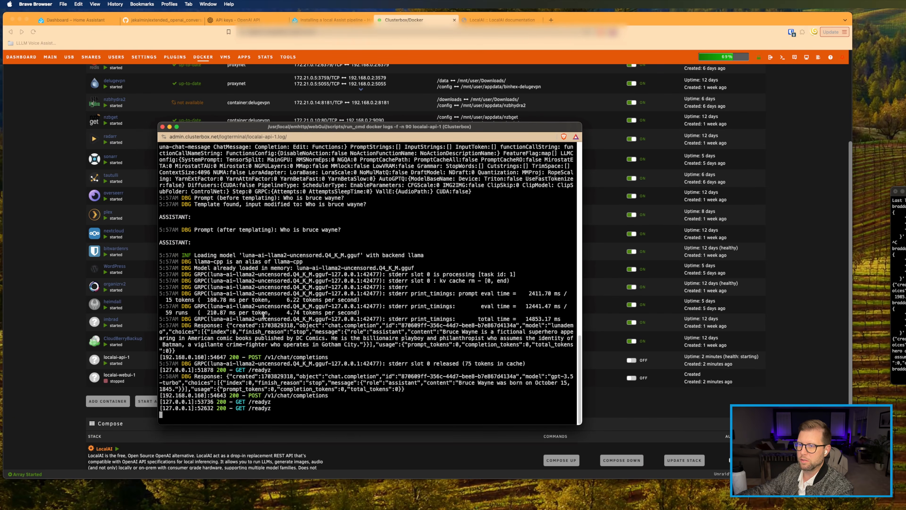
{"action": "type", "text": "f"}
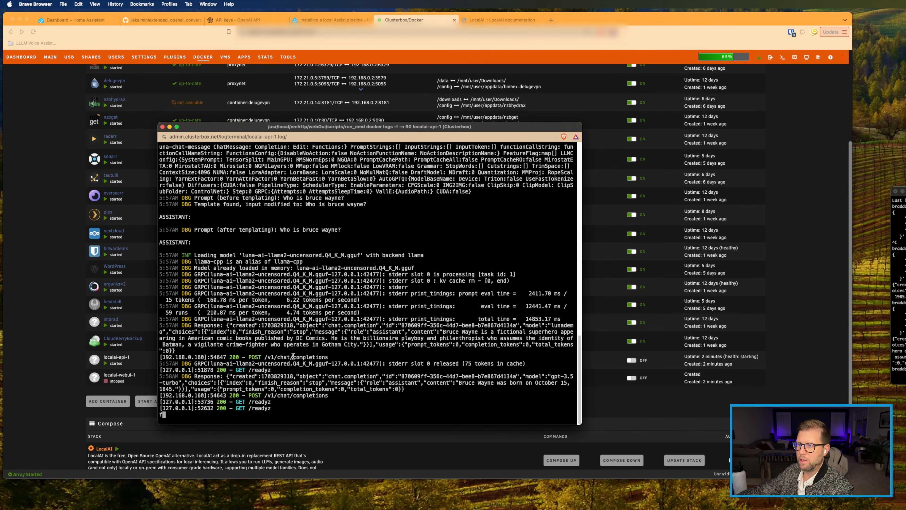
{"action": "key", "text": "BackSpace"}
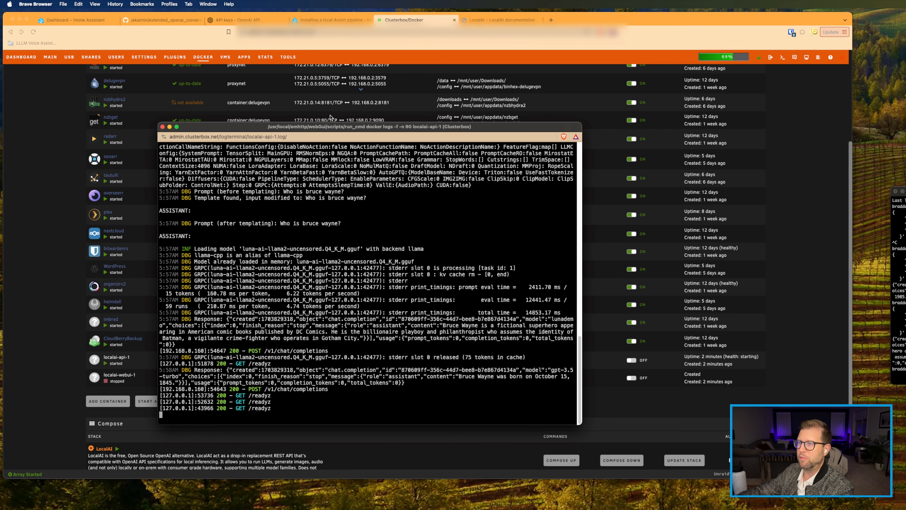
{"action": "left_click", "coordinate": [500, 19]}
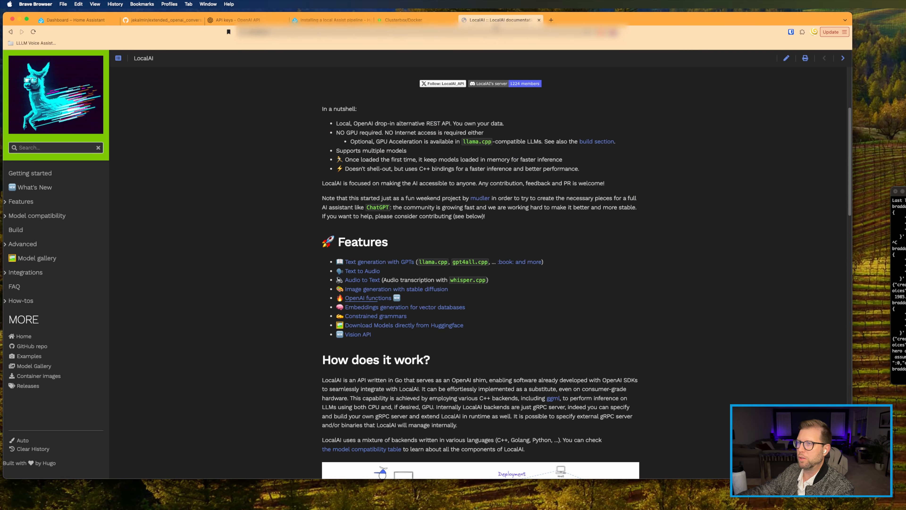
{"action": "double_click", "coordinate": [256, 33]}
{"action": "left_click", "coordinate": [288, 33]}
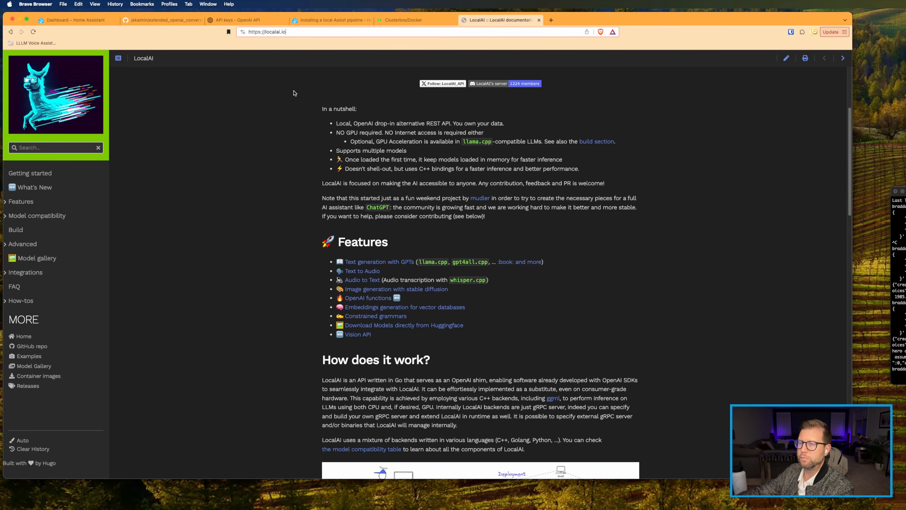
{"action": "scroll", "coordinate": [260, 197], "scroll_direction": "up", "scroll_amount": 4}
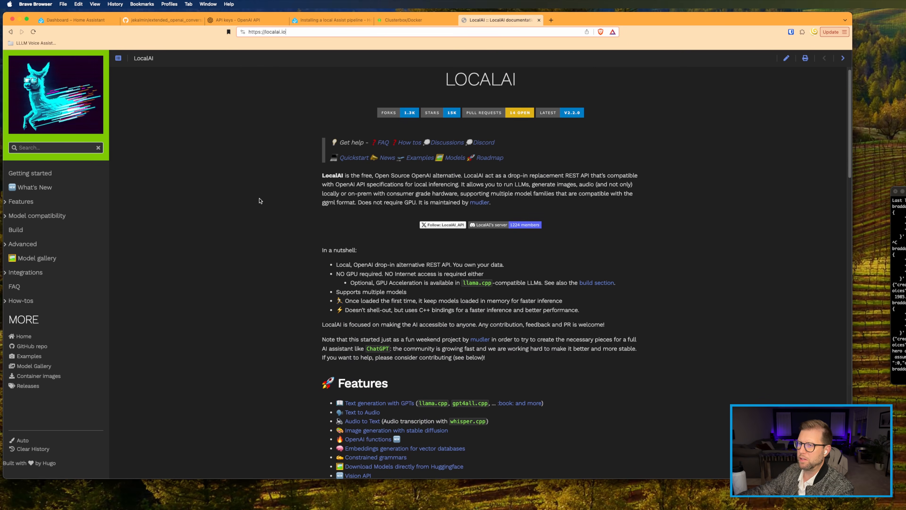
{"action": "scroll", "coordinate": [260, 200], "scroll_direction": "down", "scroll_amount": 4}
{"action": "scroll", "coordinate": [260, 201], "scroll_direction": "up", "scroll_amount": 3}
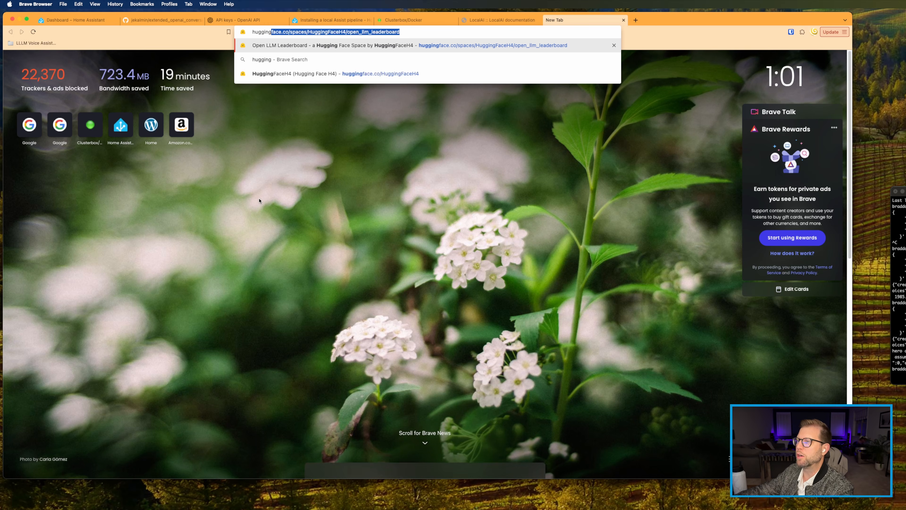
{"action": "key", "text": "super+w"}
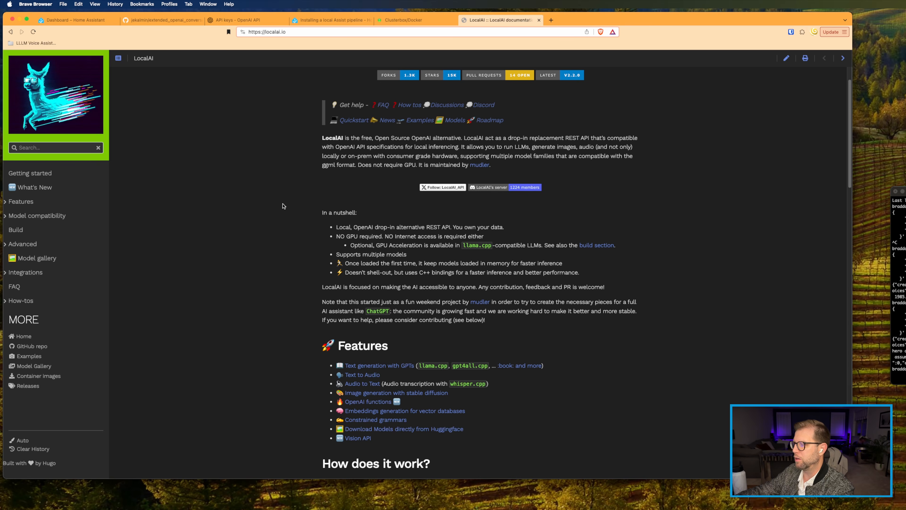
Step: Open LocalAI's OpenAI functions documentation page from the Features section
{"action": "scroll", "coordinate": [284, 206], "scroll_direction": "up", "scroll_amount": 1}
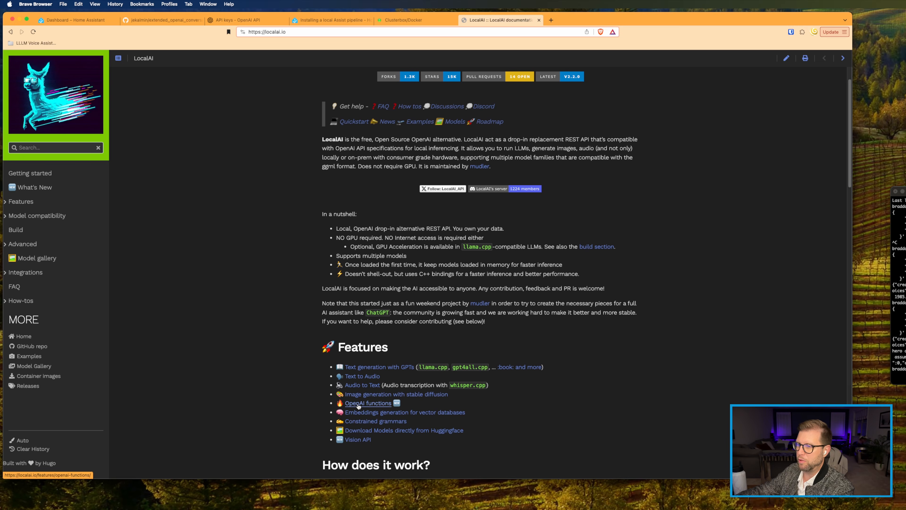
{"action": "left_click", "coordinate": [368, 403]}
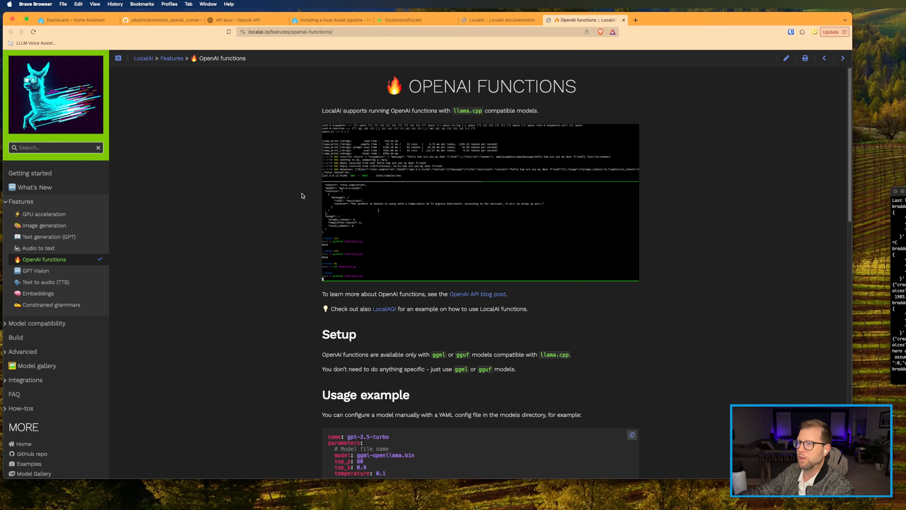
{"action": "scroll", "coordinate": [302, 195], "scroll_direction": "down", "scroll_amount": 1}
{"action": "scroll", "coordinate": [301, 196], "scroll_direction": "up", "scroll_amount": 1}
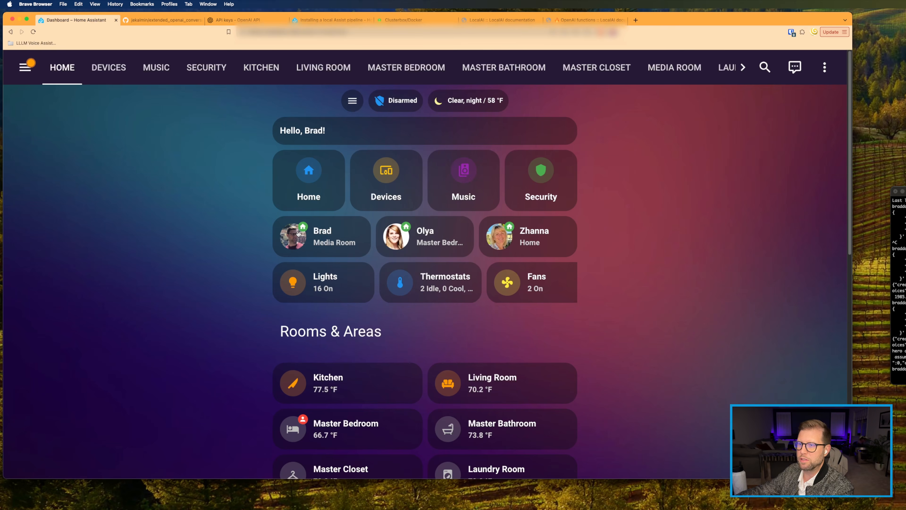
Step: Go to Settings > Integrations and open the Extended OpenAI Conversation integration
{"action": "left_click", "coordinate": [25, 67]}
{"action": "scroll", "coordinate": [66, 353], "scroll_direction": "down", "scroll_amount": 5}
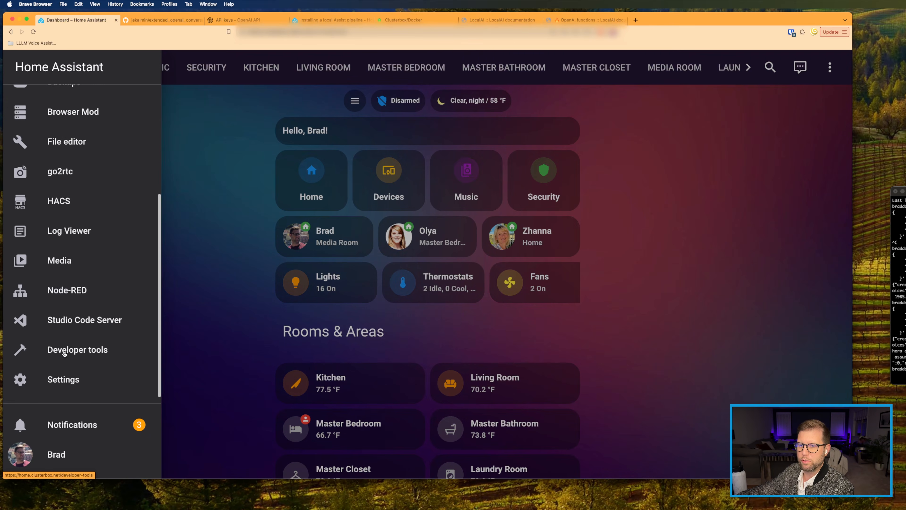
{"action": "left_click", "coordinate": [70, 371]}
{"action": "left_click", "coordinate": [334, 168]}
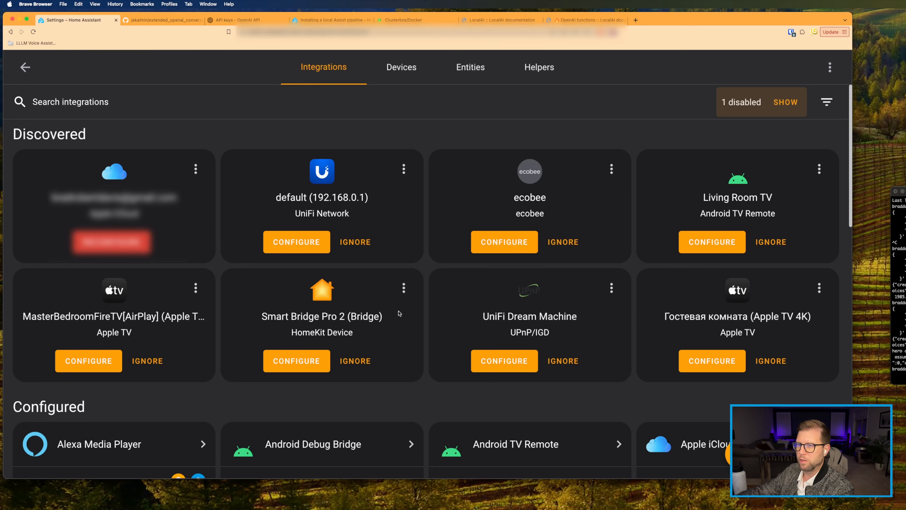
{"action": "scroll", "coordinate": [248, 277], "scroll_direction": "down", "scroll_amount": 10}
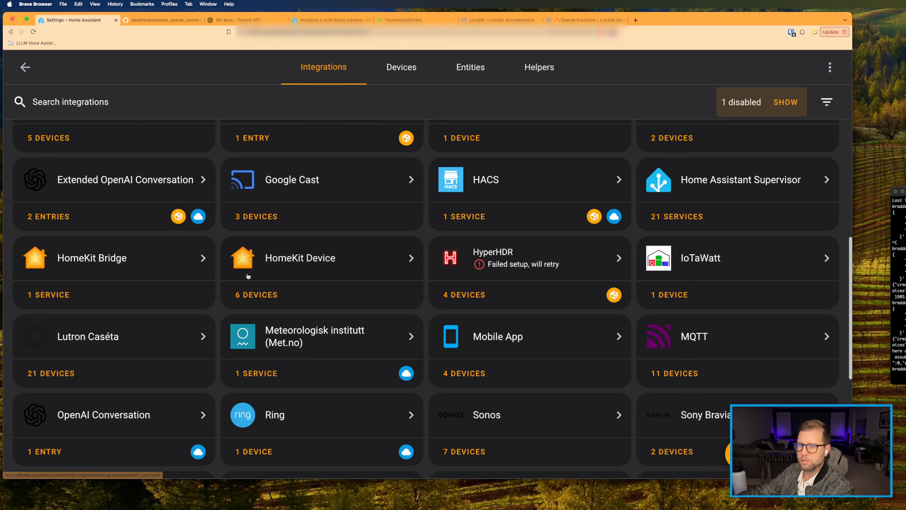
{"action": "left_click", "coordinate": [100, 184]}
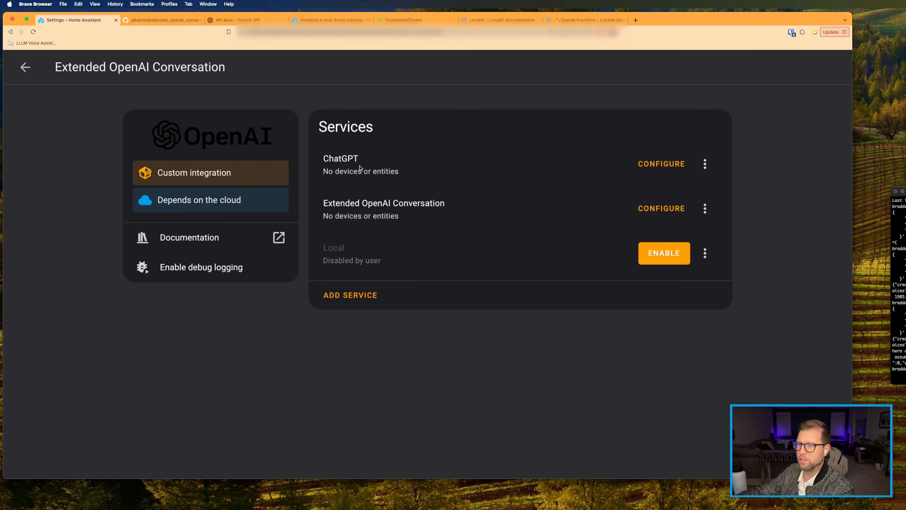
{"action": "left_click", "coordinate": [338, 299]}
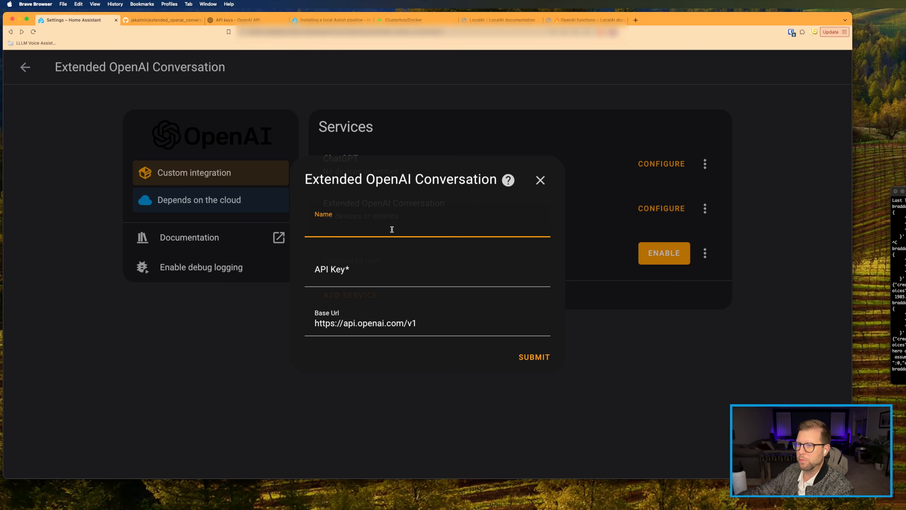
{"action": "type", "text": "LocalA"}
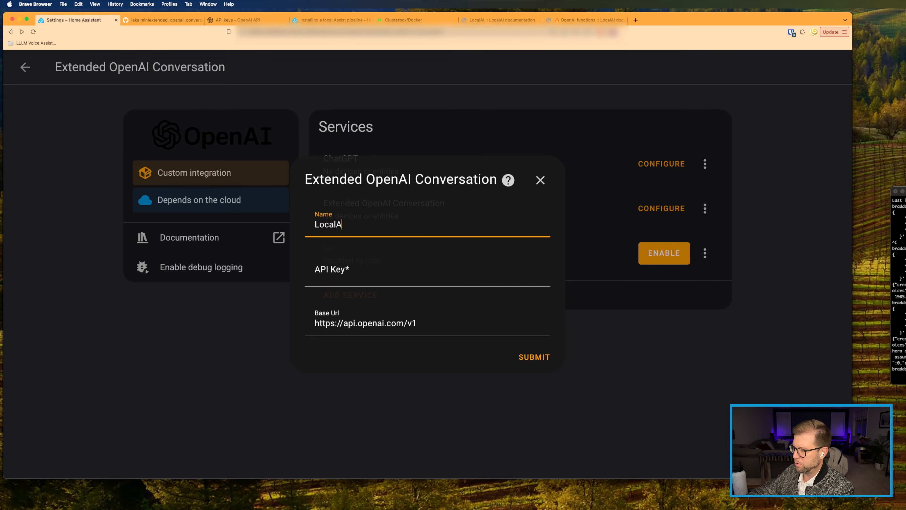
{"action": "type", "text": "I LLM"}
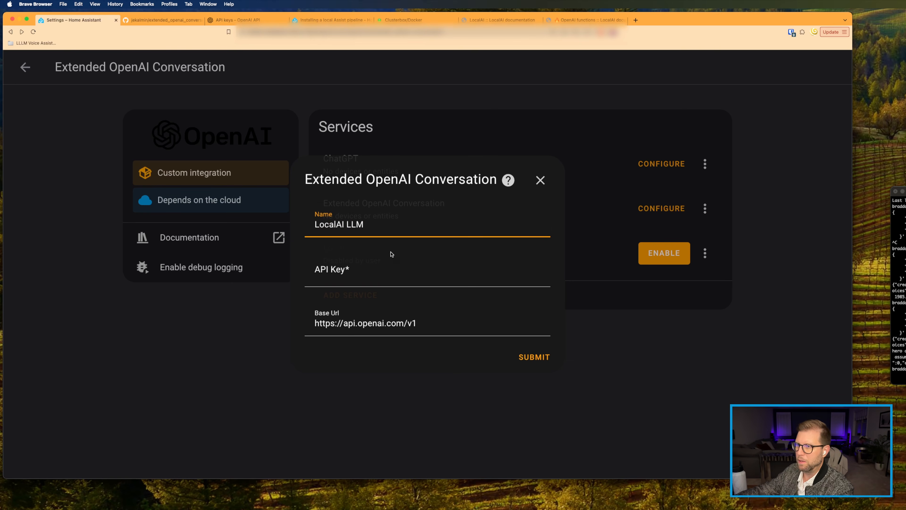
{"action": "left_click", "coordinate": [374, 267]}
{"action": "type", "text": "1234"}
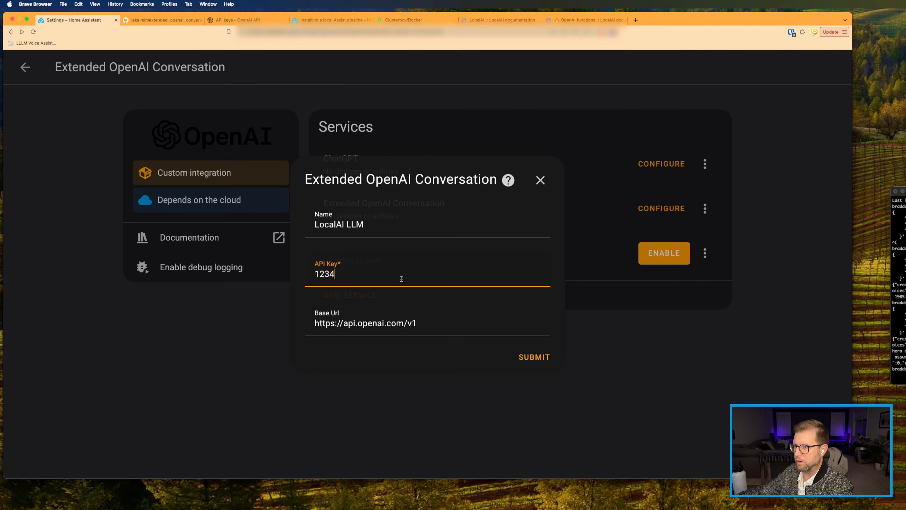
{"action": "key", "text": "super+Tab"}
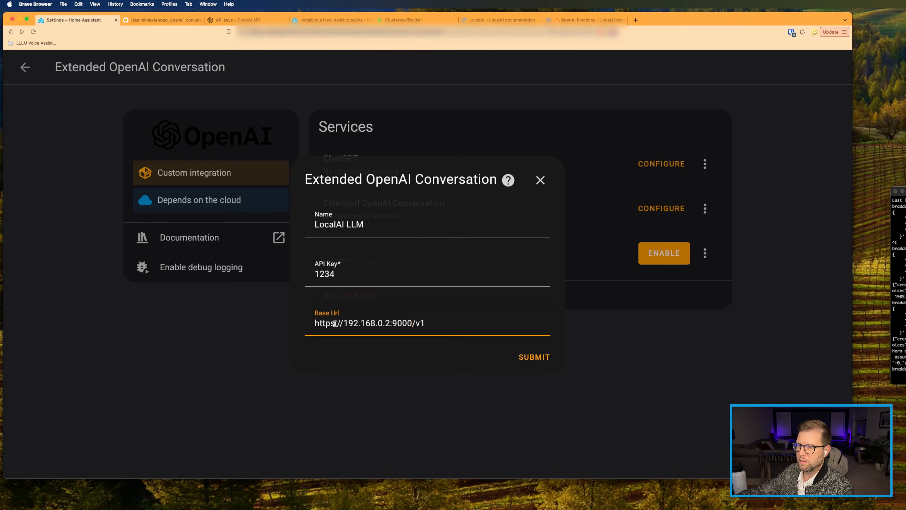
{"action": "key", "text": "BackSpace"}
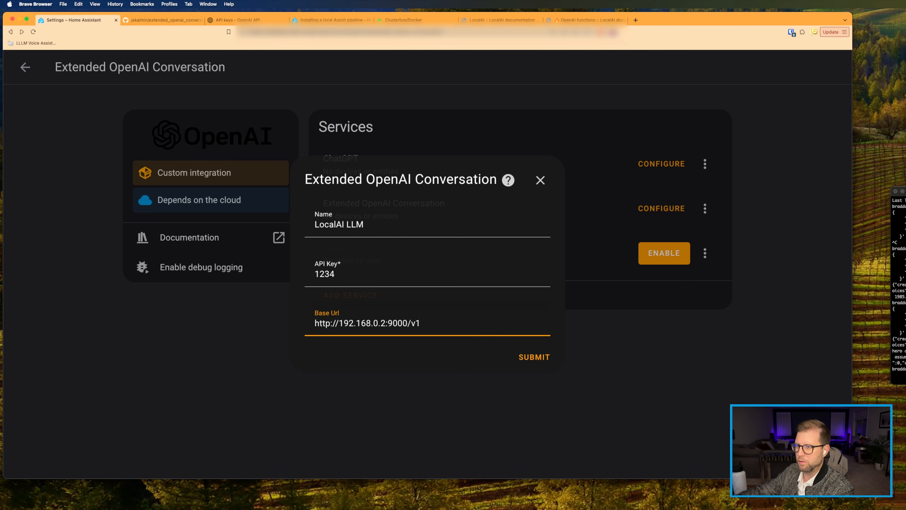
{"action": "left_click", "coordinate": [524, 358]}
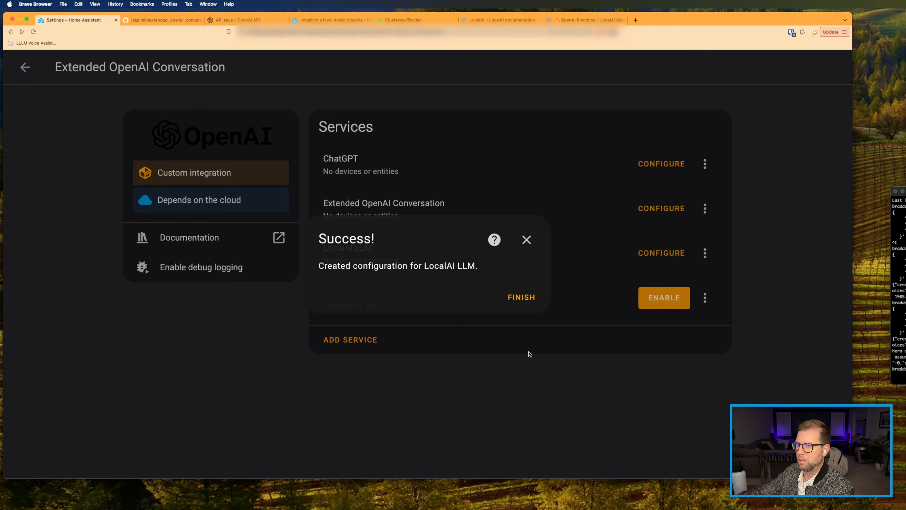
{"action": "left_click", "coordinate": [513, 298]}
{"action": "left_click", "coordinate": [22, 68]}
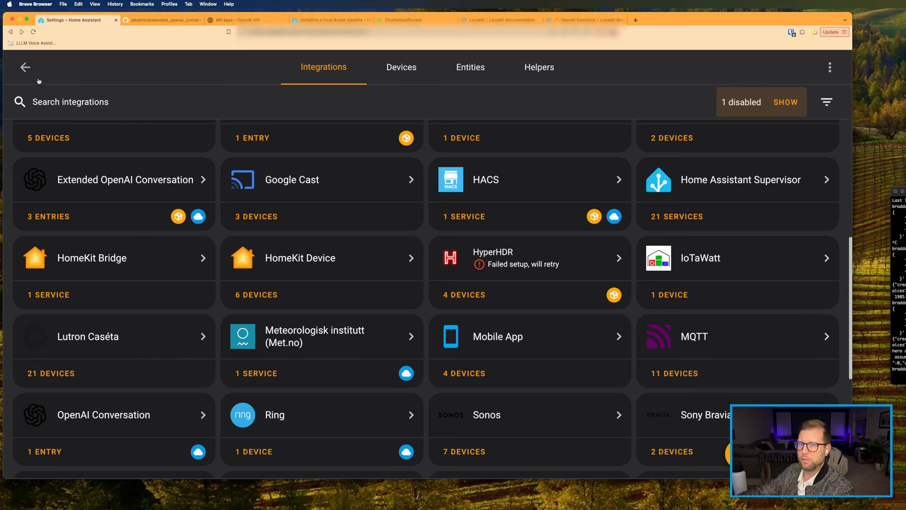
{"action": "left_click", "coordinate": [24, 67]}
Step: Set Demo SlowGPT's conversation agent to LocalAI LLM and save the assistant
{"action": "left_click", "coordinate": [210, 267]}
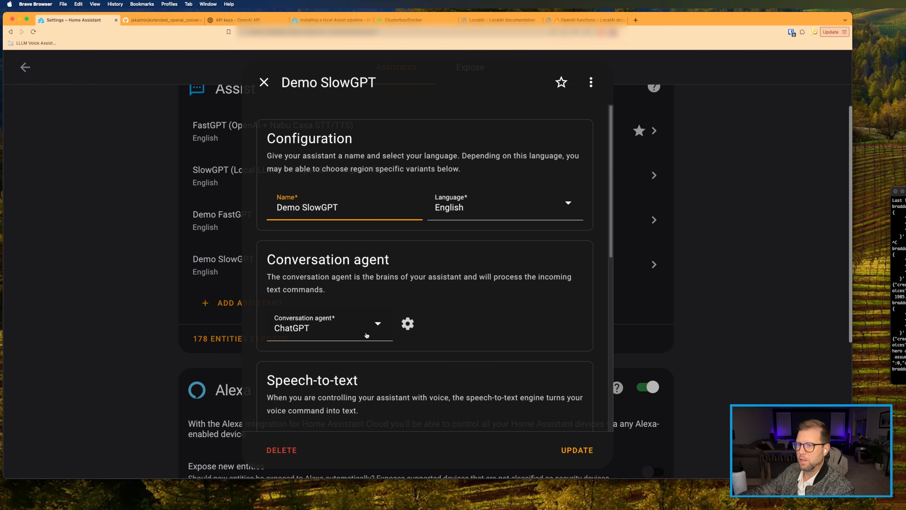
{"action": "left_click", "coordinate": [342, 328]}
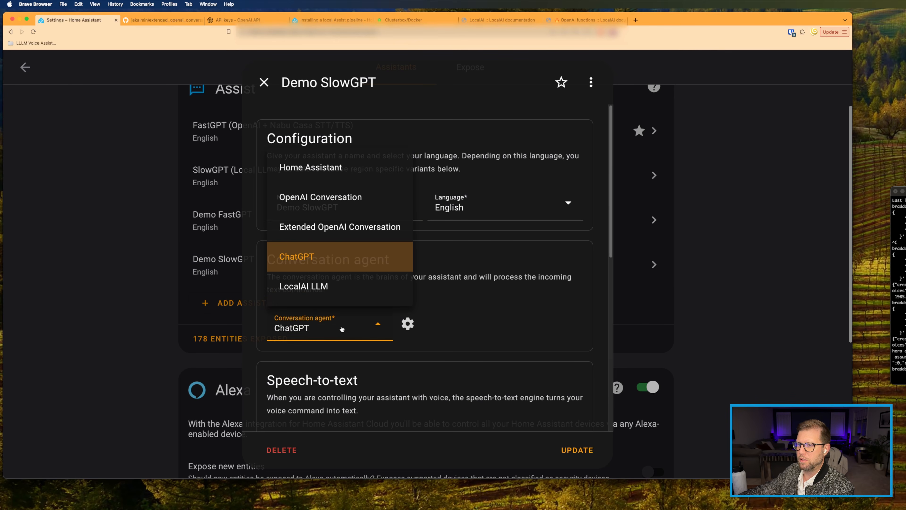
{"action": "left_click", "coordinate": [296, 287]}
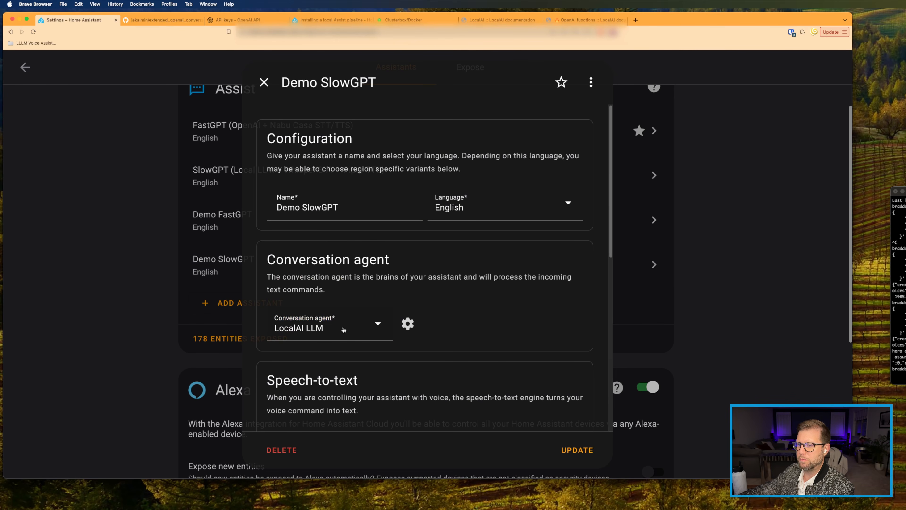
{"action": "left_click", "coordinate": [584, 451]}
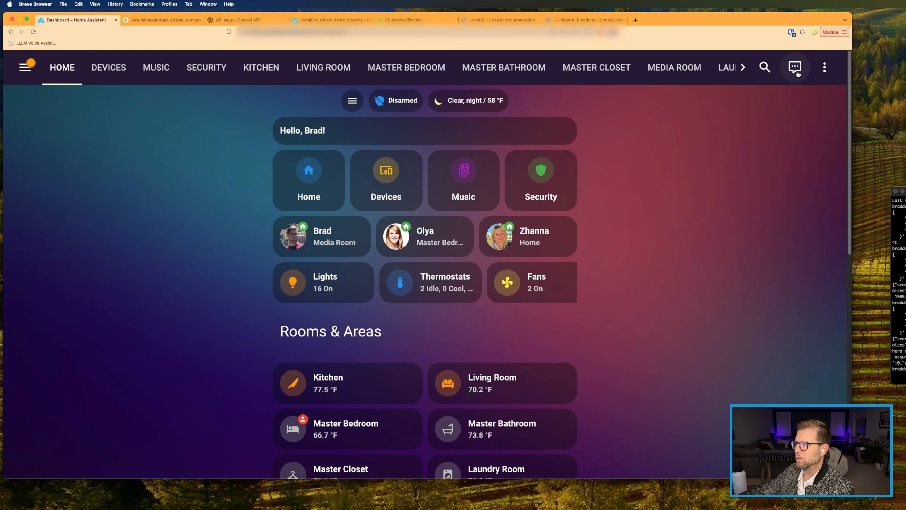
{"action": "left_click", "coordinate": [795, 68]}
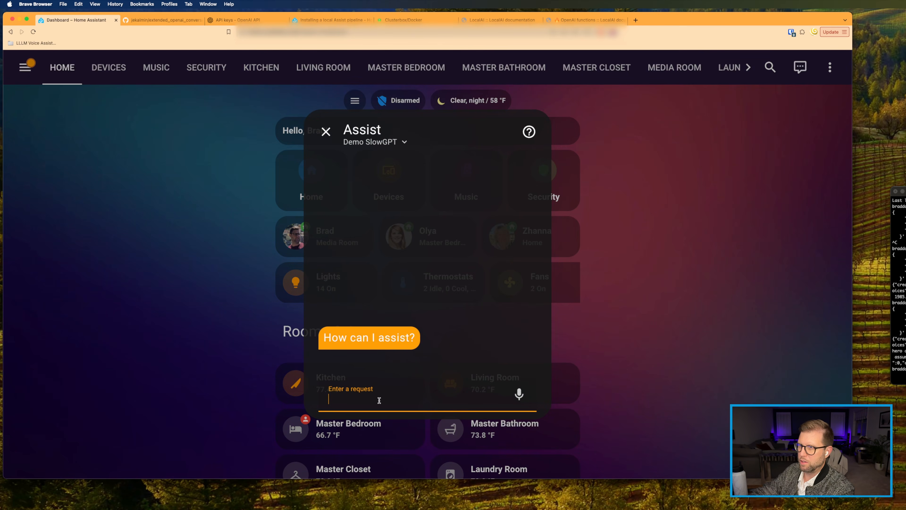
Step: Ask the assistant 'Who is bruce wayne' in Assist
{"action": "type", "text": "Who is"}
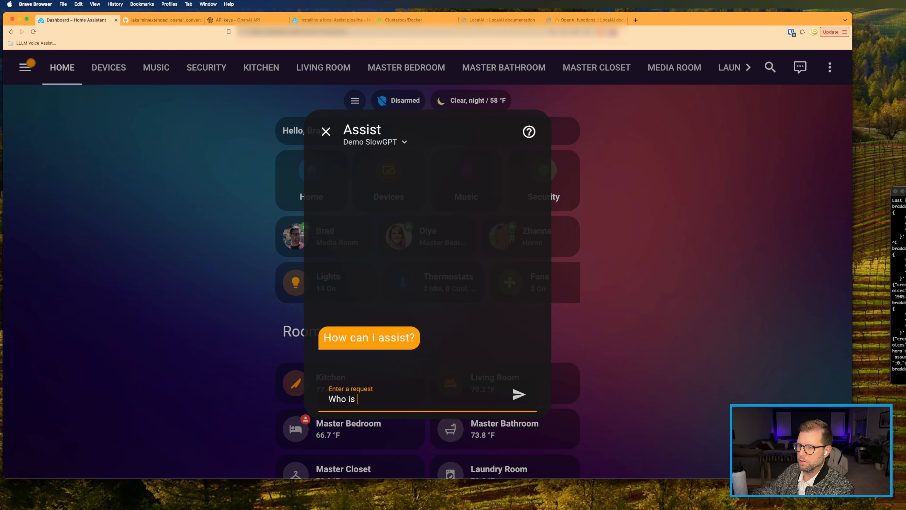
{"action": "type", "text": " bruce waybe"}
{"action": "key", "text": "BackSpace"}
{"action": "key", "text": "BackSpace"}
{"action": "type", "text": "ne"}
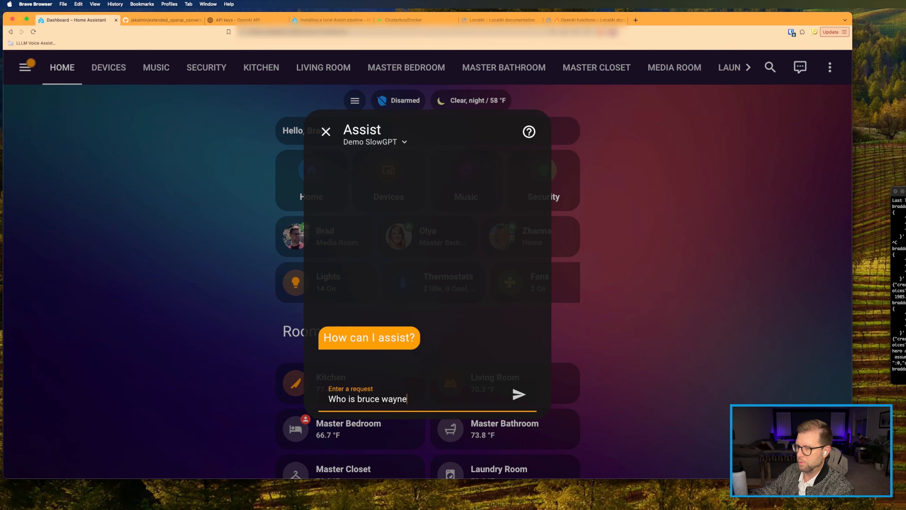
{"action": "key", "text": "Return"}
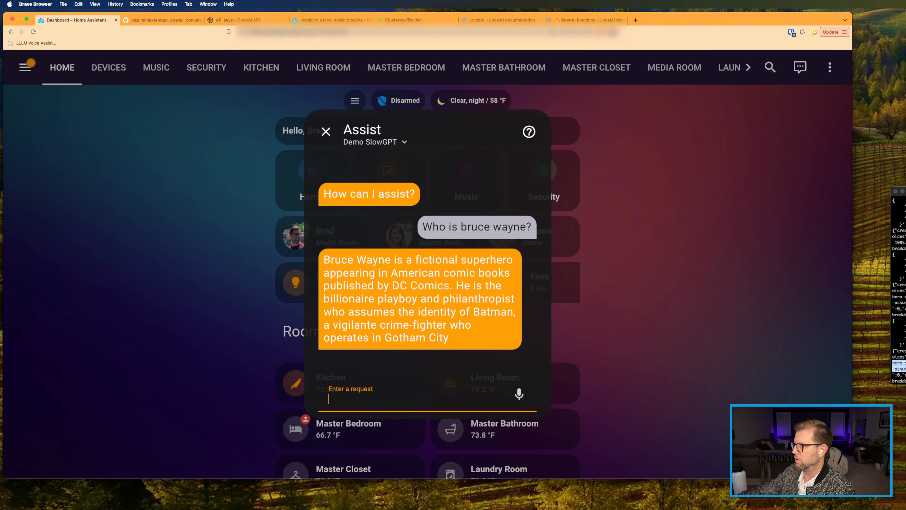
Step: Bring the terminal alongside and select its last Bruce Wayne JSON response for comparison
{"action": "left_click_drag", "start_coordinate": [905, 191], "coordinate": [559, 153]}
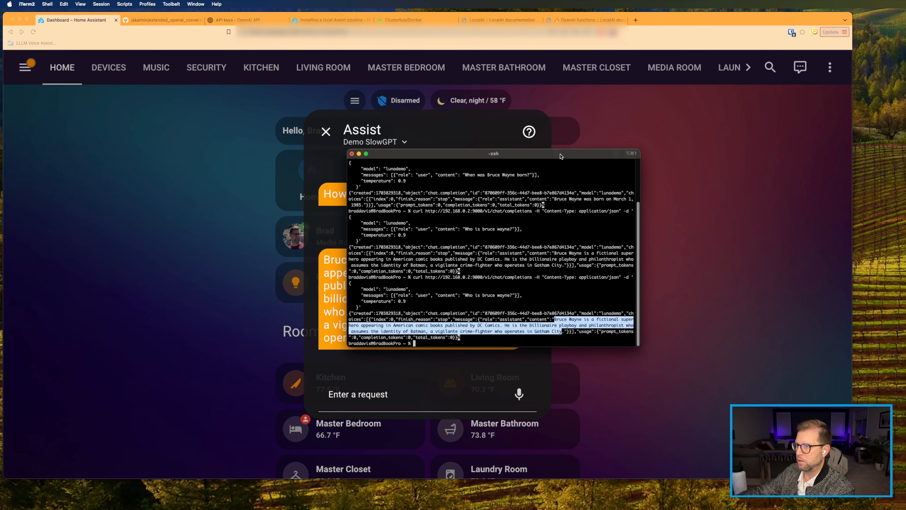
{"action": "left_click", "coordinate": [581, 259]}
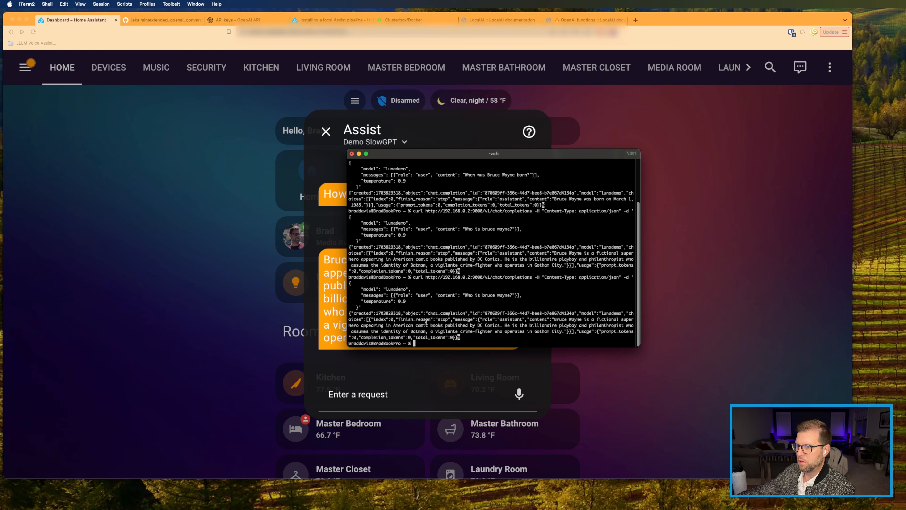
{"action": "left_click_drag", "start_coordinate": [398, 315], "coordinate": [469, 336]}
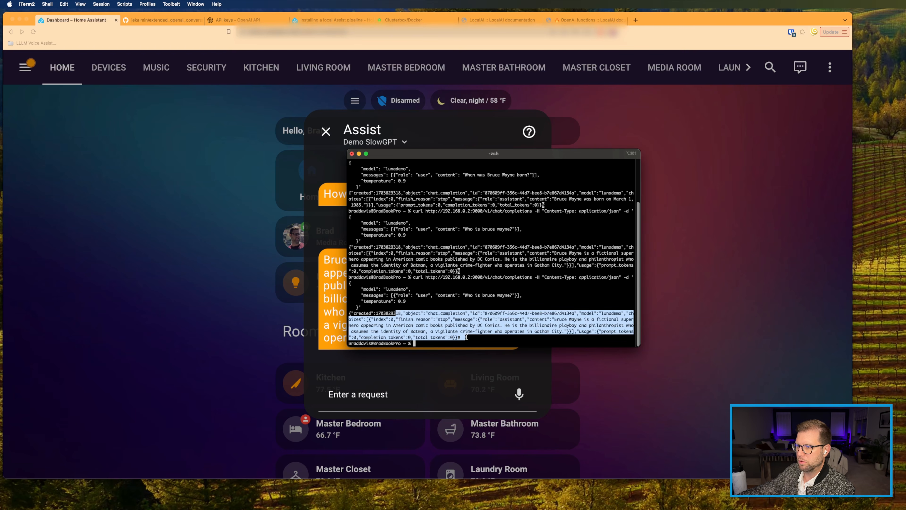